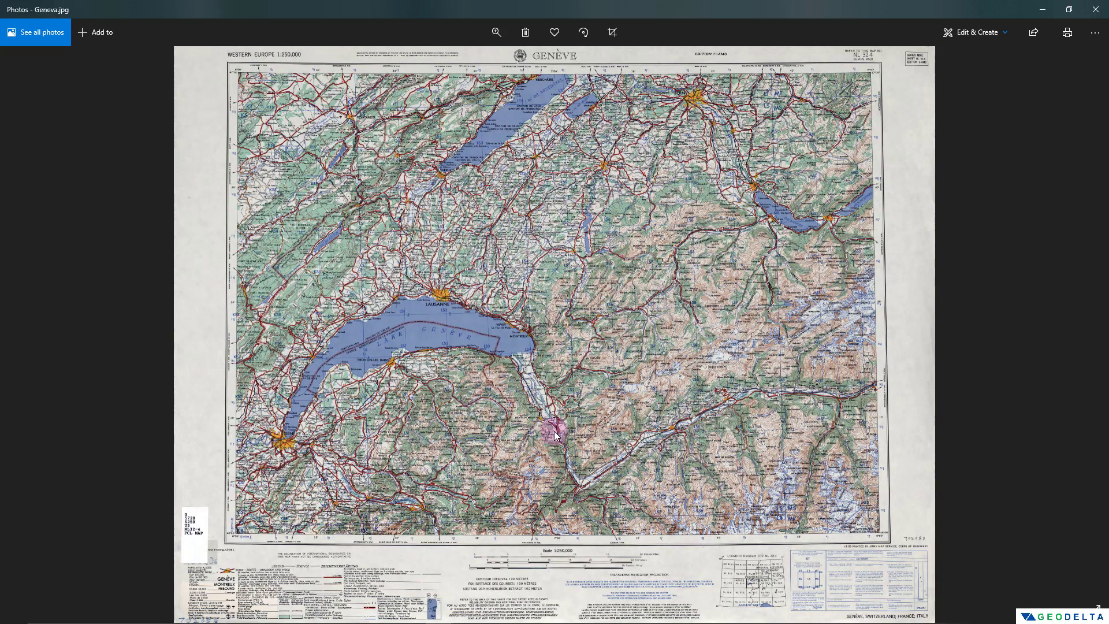
# - Zoom into the map and pan north past Bulle to Lac de la Gruyère, Romont and the hills east of the lake
pyautogui.scroll(5, 554, 435)
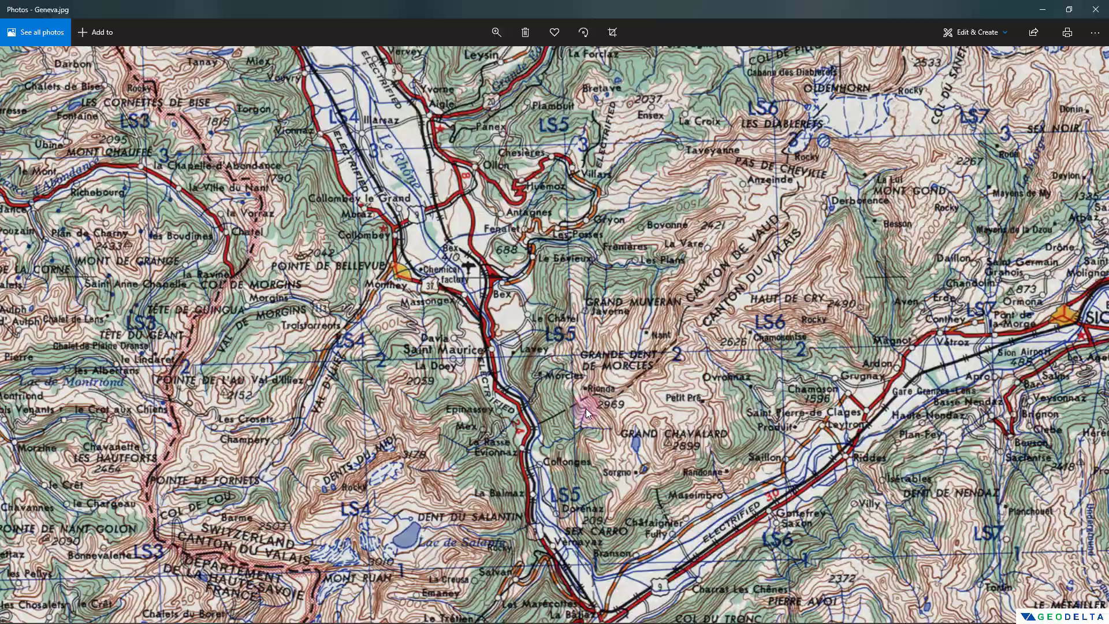
pyautogui.moveTo(684, 63); pyautogui.dragTo(672, 353)
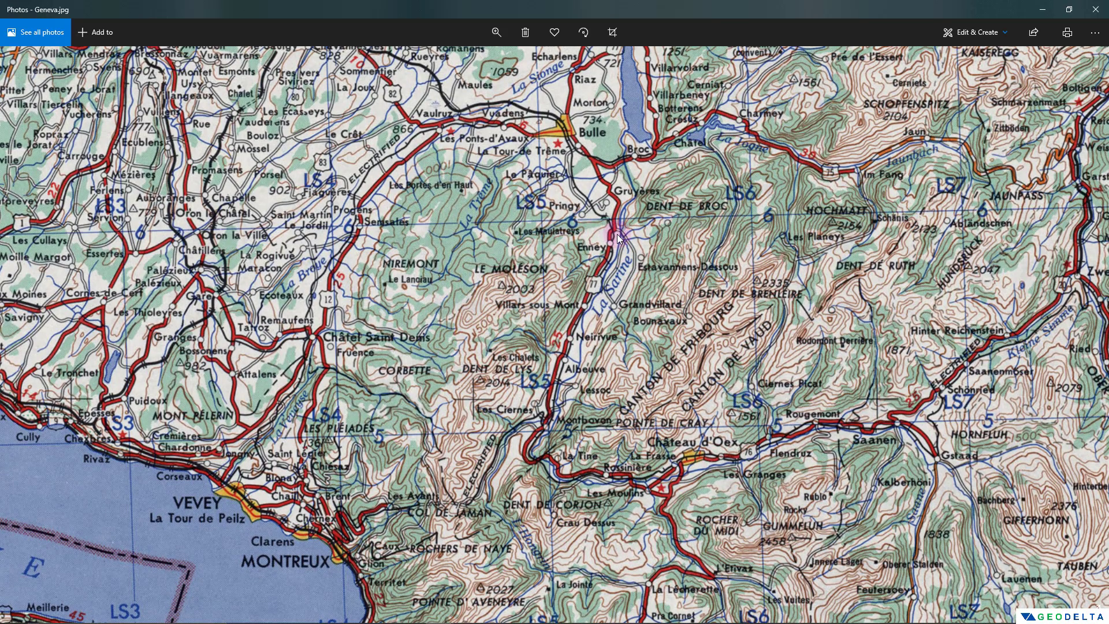
pyautogui.scroll(3, 617, 234)
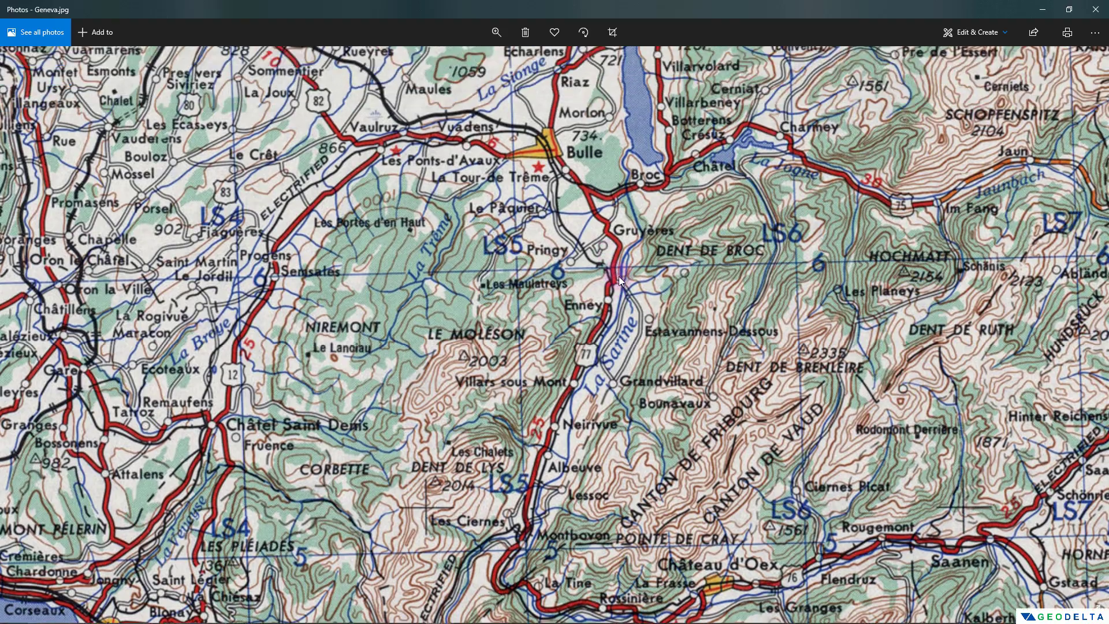
pyautogui.moveTo(619, 276); pyautogui.dragTo(621, 283)
pyautogui.moveTo(672, 134); pyautogui.dragTo(637, 322)
pyautogui.moveTo(636, 154)
pyautogui.mouseDown()
pyautogui.moveTo(653, 296)
pyautogui.moveTo(588, 258)
pyautogui.mouseUp()
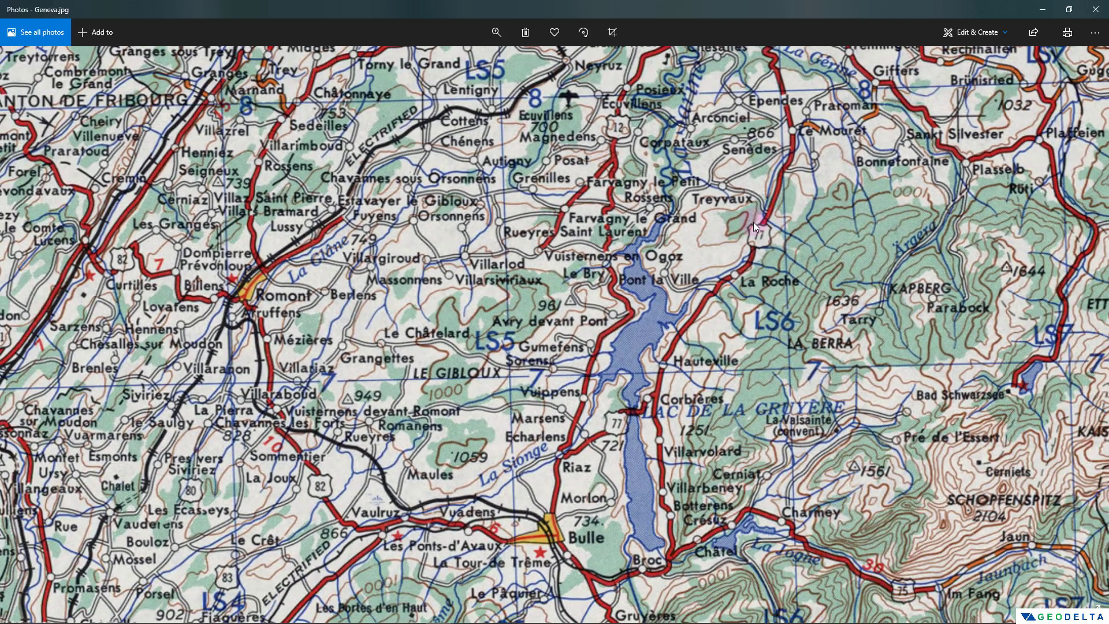
pyautogui.moveTo(753, 222); pyautogui.dragTo(720, 258)
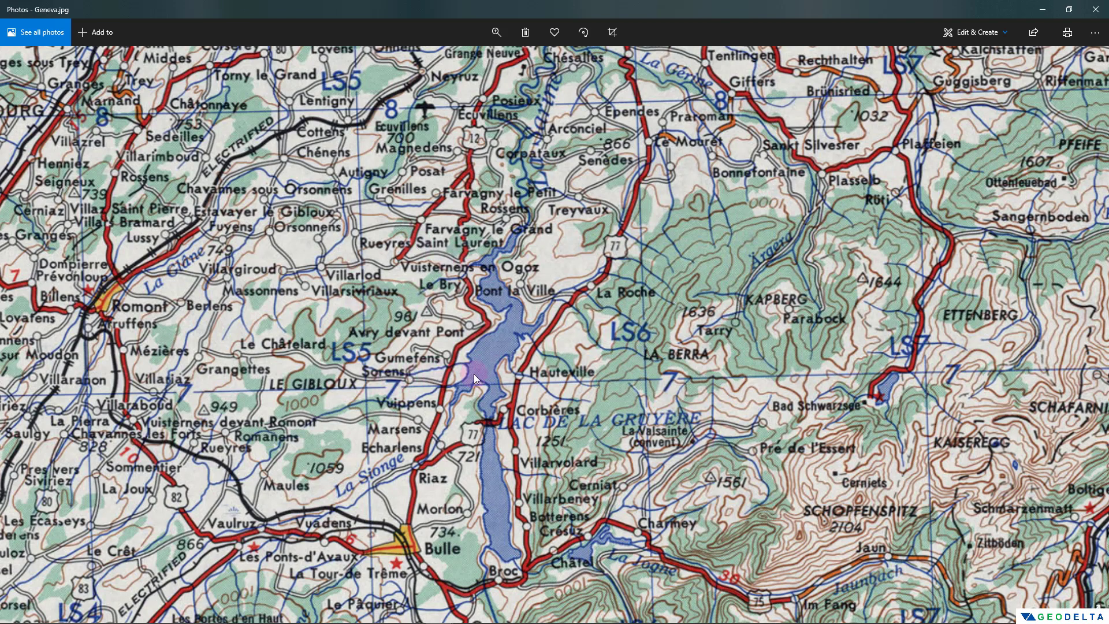
# - Zoom out to the full sheet, then zoom back in and pan along the southern and western margins to Geneva
pyautogui.scroll(-6, 565, 566)
pyautogui.scroll(-5, 570, 579)
pyautogui.scroll(-2, 571, 578)
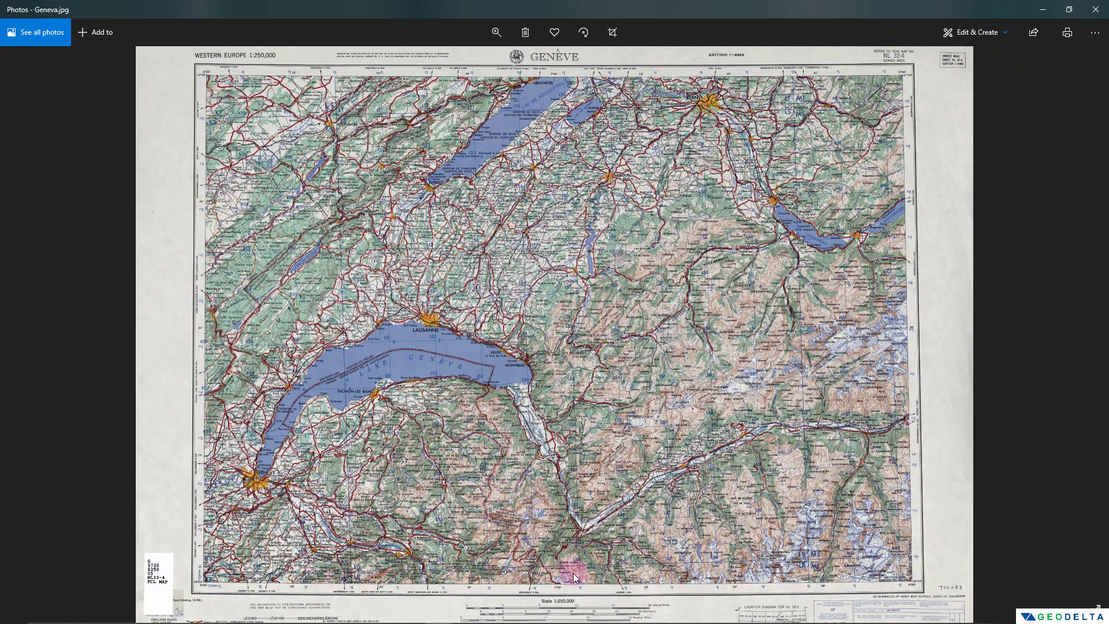
pyautogui.scroll(-1, 574, 572)
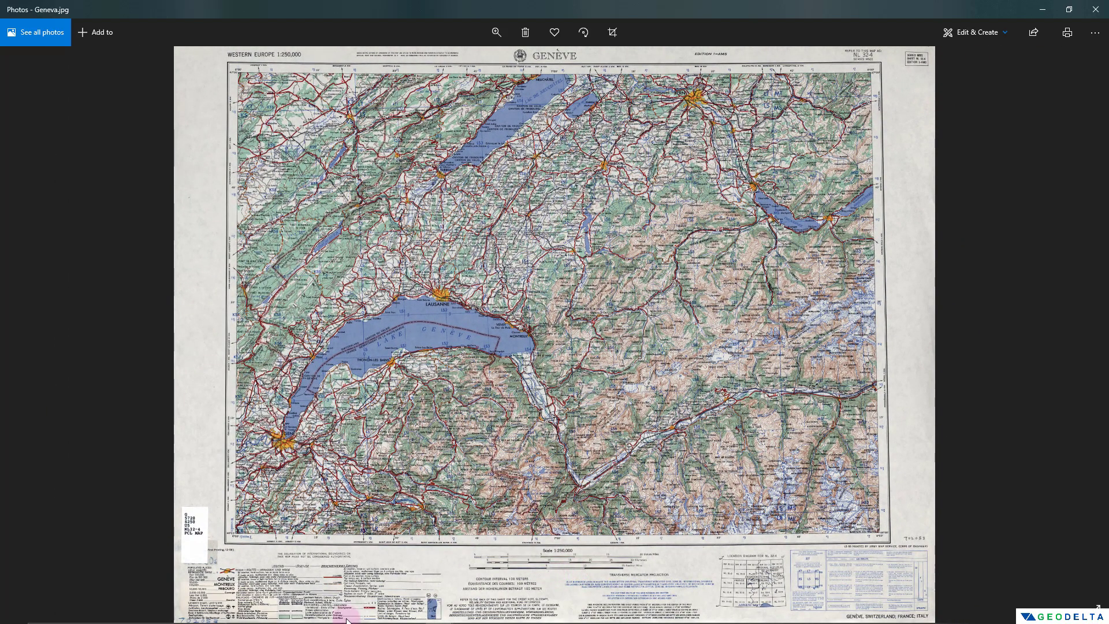
pyautogui.scroll(2, 319, 528)
pyautogui.scroll(3, 312, 484)
pyautogui.scroll(3, 313, 485)
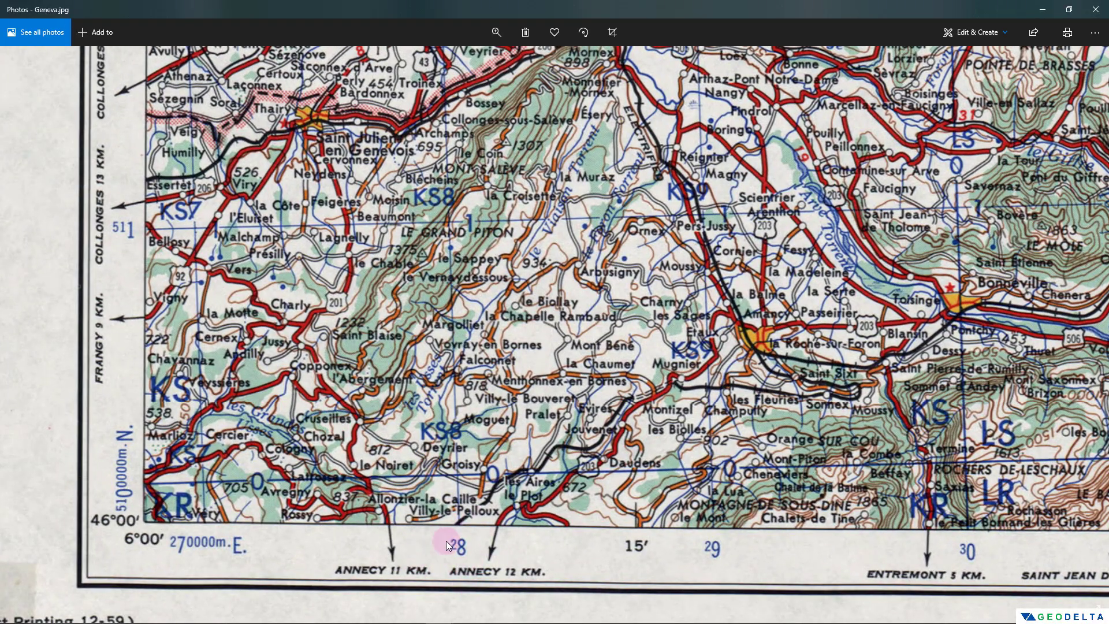
pyautogui.moveTo(241, 550); pyautogui.dragTo(266, 525)
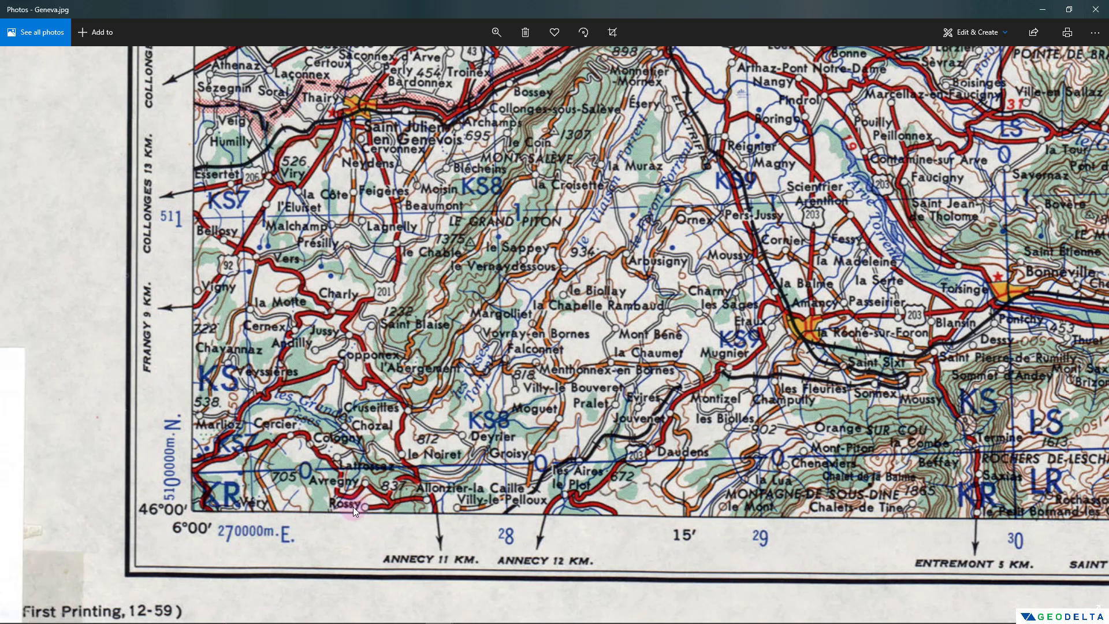
pyautogui.moveTo(354, 506); pyautogui.dragTo(327, 518)
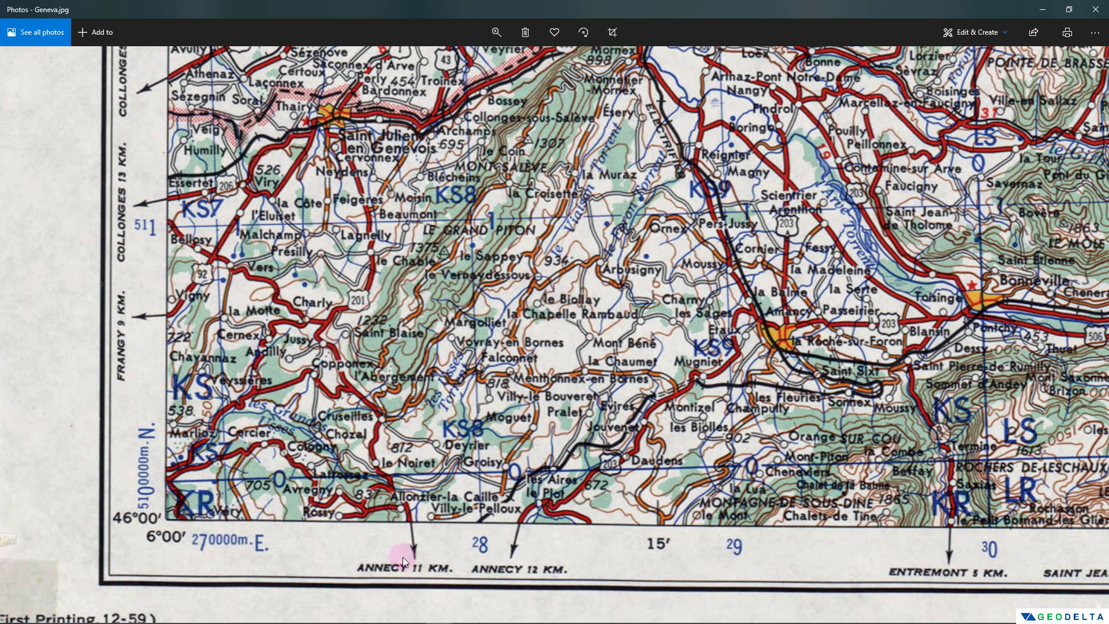
pyautogui.moveTo(409, 450); pyautogui.dragTo(338, 552)
pyautogui.moveTo(799, 365); pyautogui.dragTo(481, 370)
pyautogui.moveTo(386, 371); pyautogui.dragTo(792, 370)
pyautogui.moveTo(670, 339); pyautogui.dragTo(715, 339)
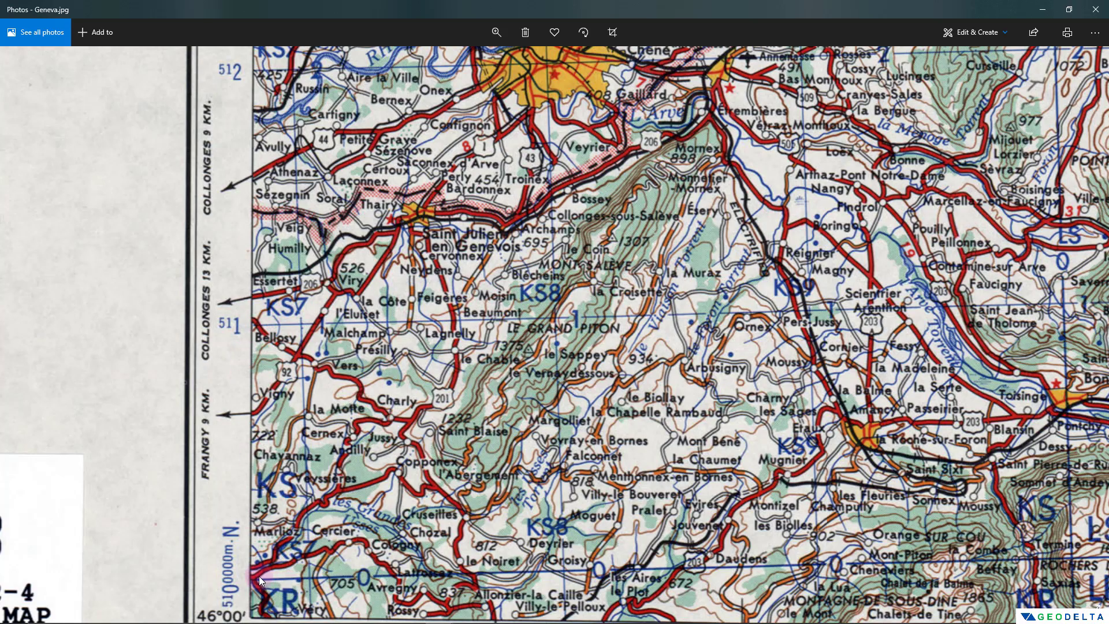
pyautogui.moveTo(285, 311); pyautogui.dragTo(285, 517)
# - Zoom in and out on the lower-left corner with the 46°00′ / 6°00′ labels and legend
pyautogui.scroll(-2, 226, 393)
pyautogui.scroll(-2, 226, 393)
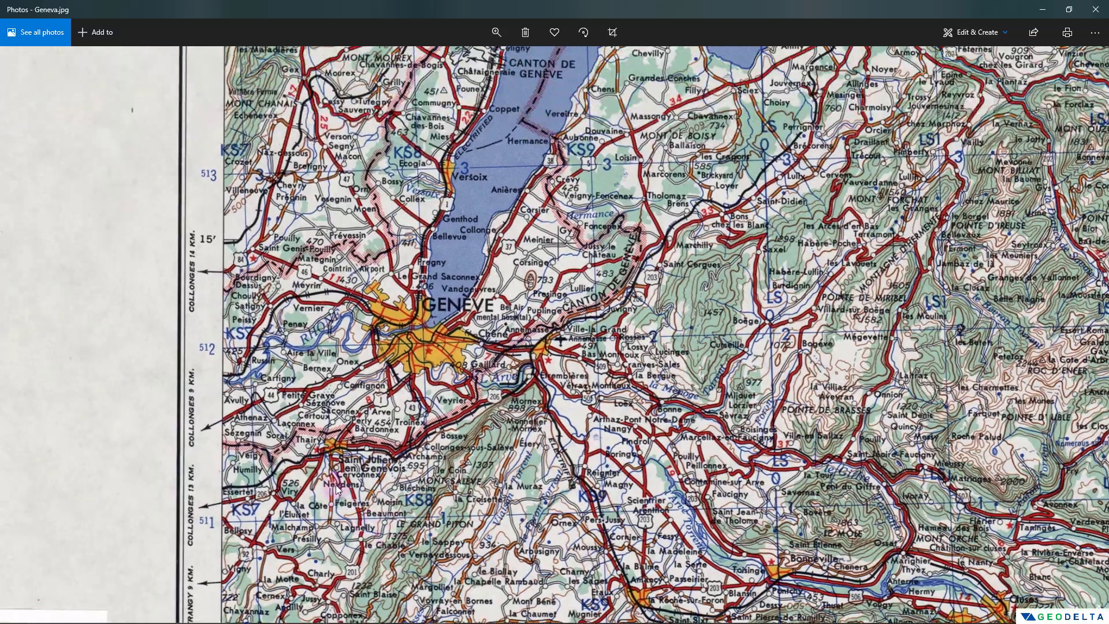
pyautogui.scroll(2, 269, 328)
pyautogui.scroll(-2, 268, 328)
pyautogui.scroll(2, 216, 322)
pyautogui.scroll(5, 222, 317)
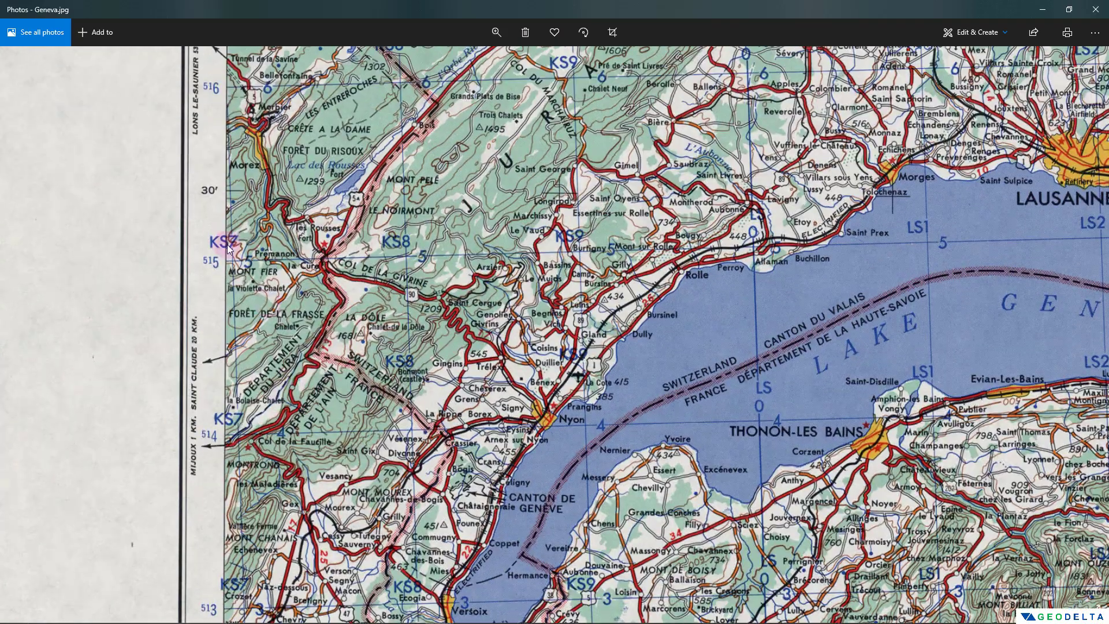
pyautogui.scroll(-2, 243, 260)
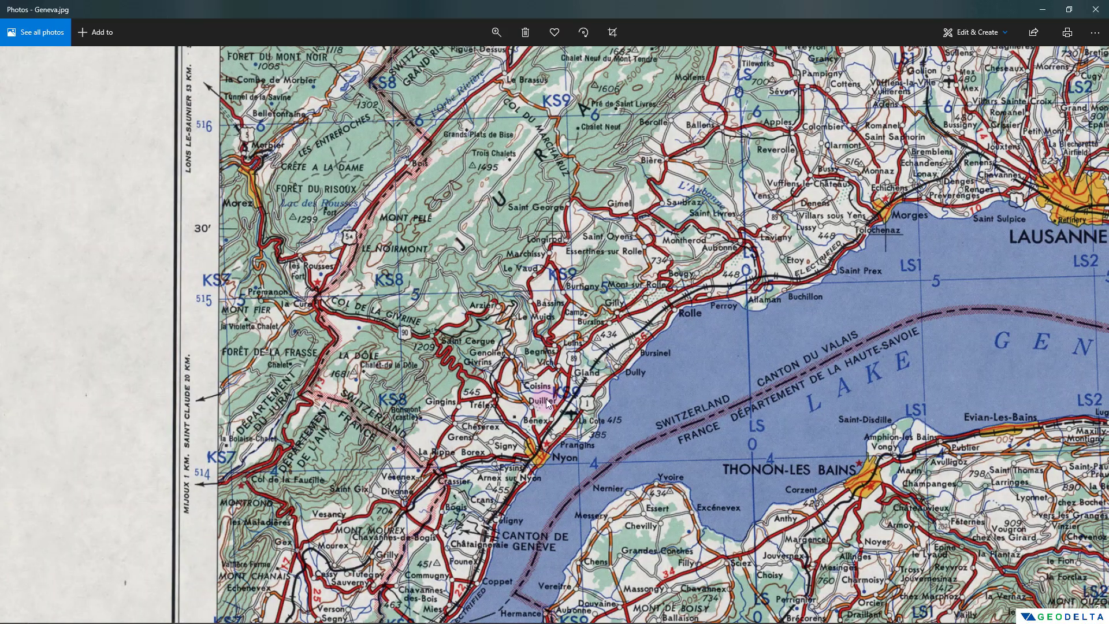
pyautogui.scroll(2, 568, 300)
pyautogui.scroll(-2, 568, 299)
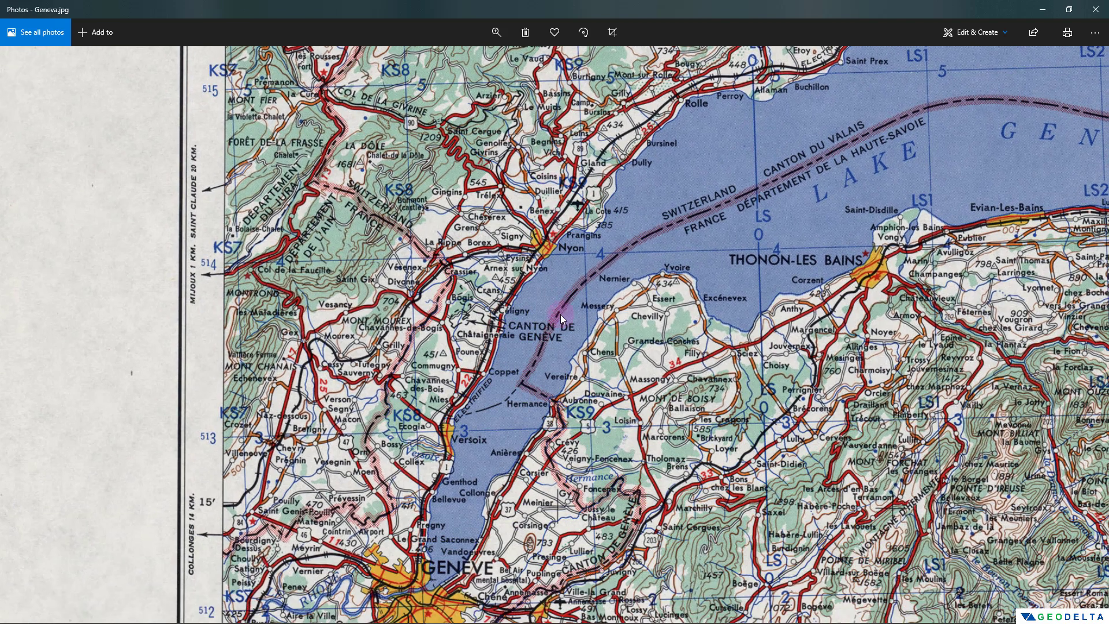
pyautogui.scroll(2, 558, 320)
pyautogui.scroll(-2, 632, 339)
pyautogui.scroll(2, 644, 265)
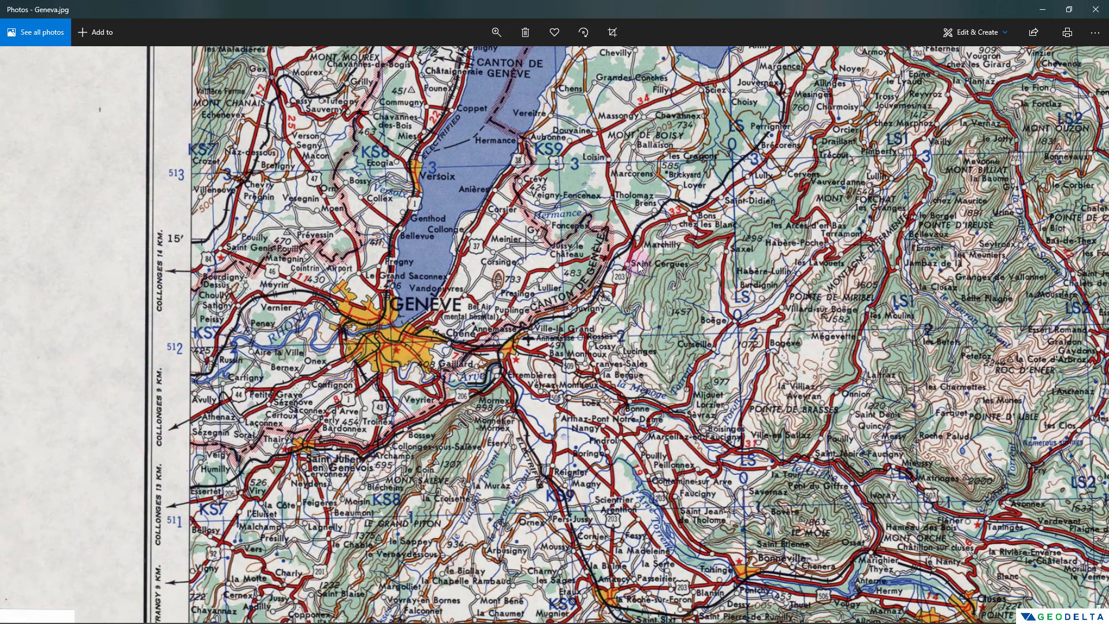
pyautogui.scroll(-2, 703, 275)
pyautogui.scroll(2, 688, 259)
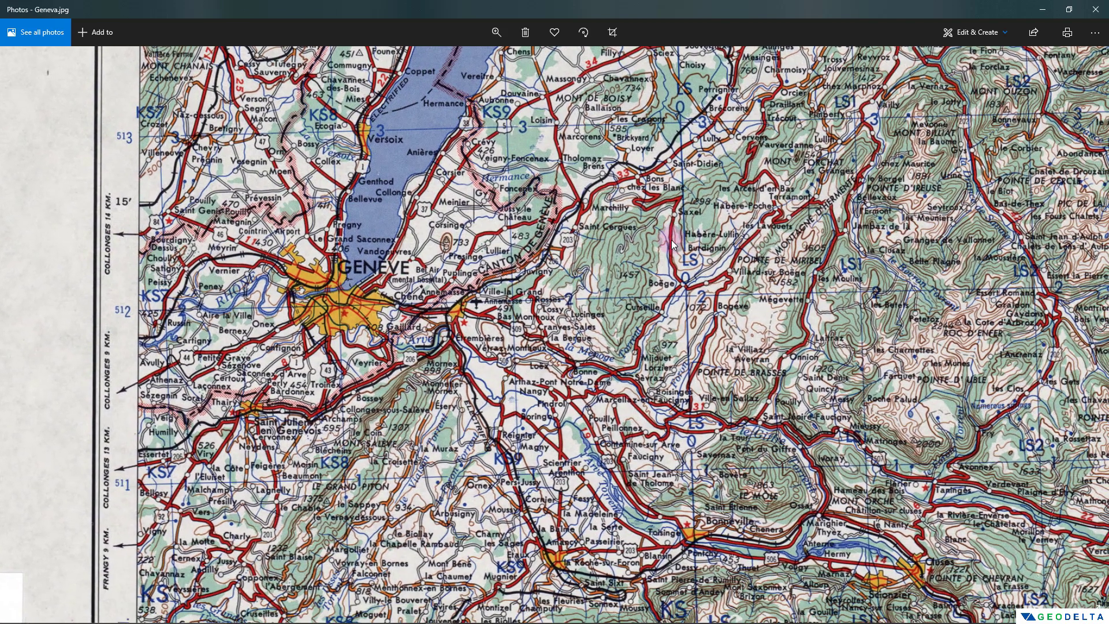
pyautogui.scroll(-2, 729, 243)
pyautogui.scroll(2, 736, 239)
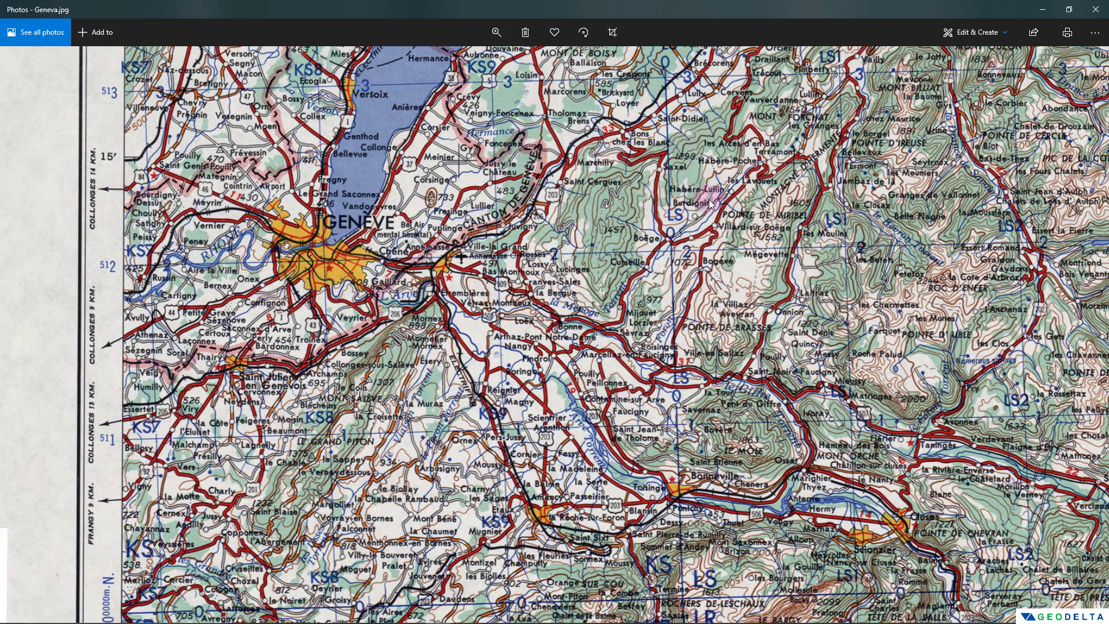
pyautogui.scroll(-2, 768, 245)
pyautogui.scroll(2, 820, 240)
pyautogui.scroll(-2, 870, 273)
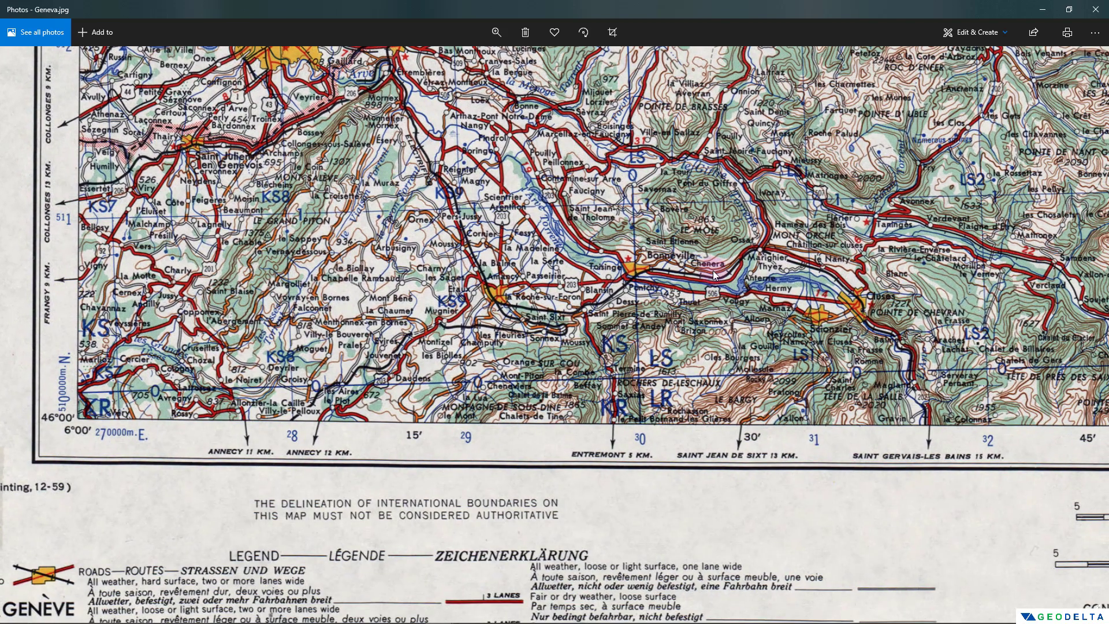
pyautogui.scroll(2, 739, 231)
# - Pan along the southern edge to inspect the scale notes, the 270000m.E. label and the 28 tick
pyautogui.moveTo(709, 242); pyautogui.dragTo(515, 179)
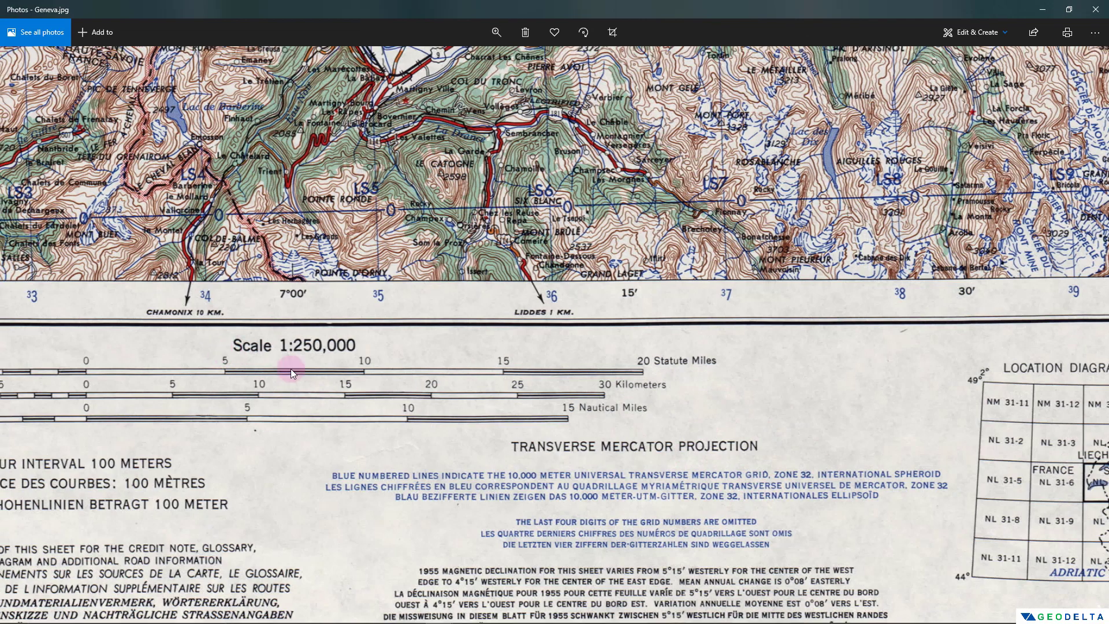
pyautogui.moveTo(290, 369); pyautogui.dragTo(740, 433)
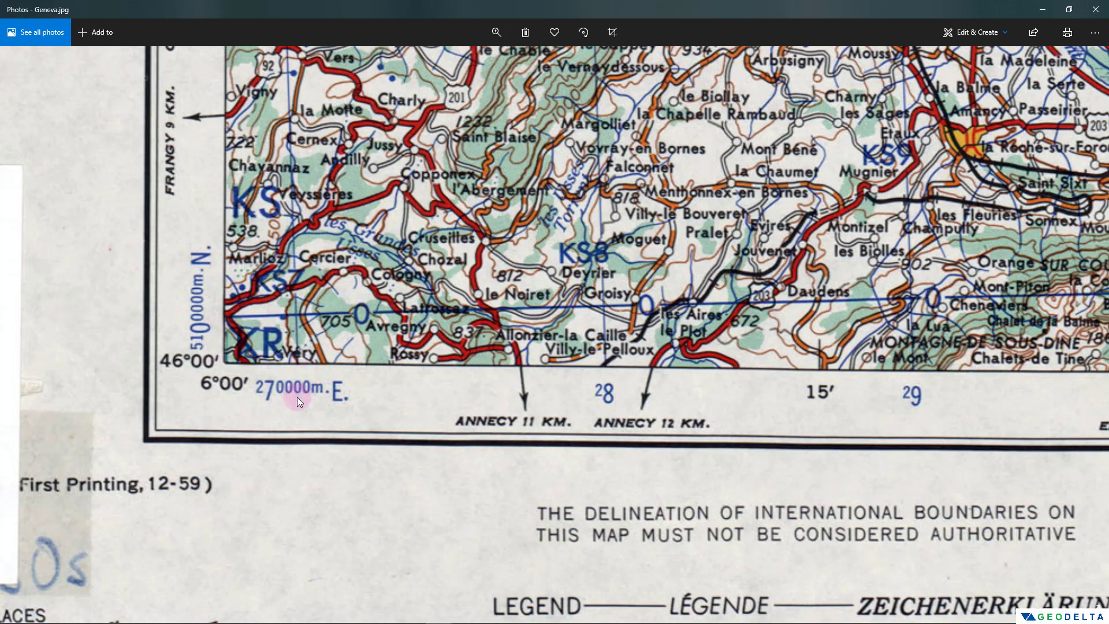
pyautogui.moveTo(601, 396); pyautogui.dragTo(575, 409)
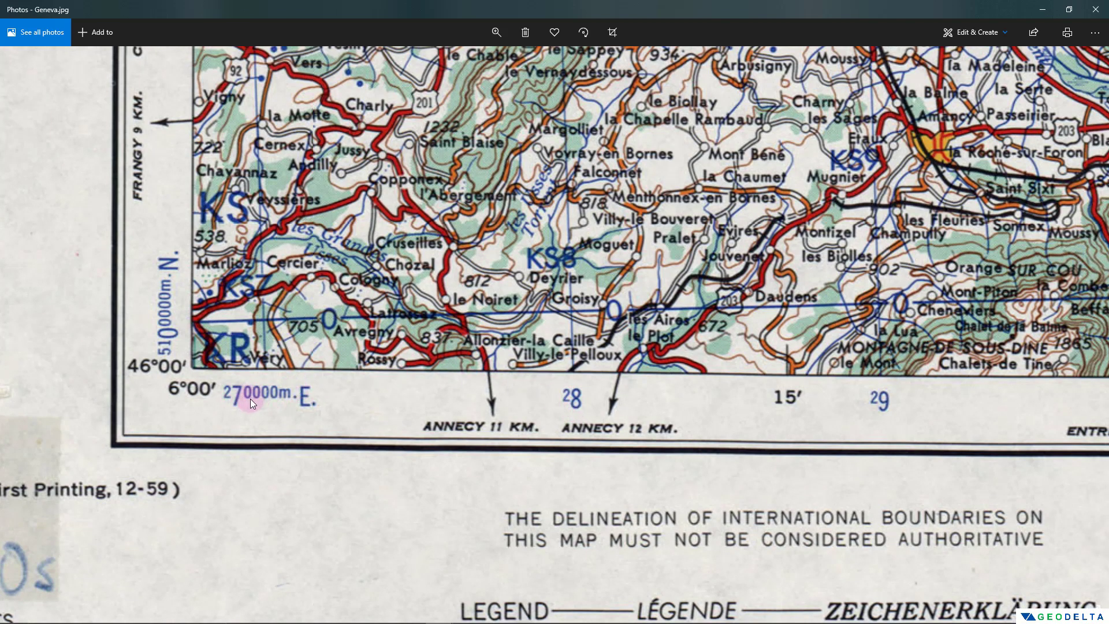
pyautogui.moveTo(577, 404); pyautogui.dragTo(524, 413)
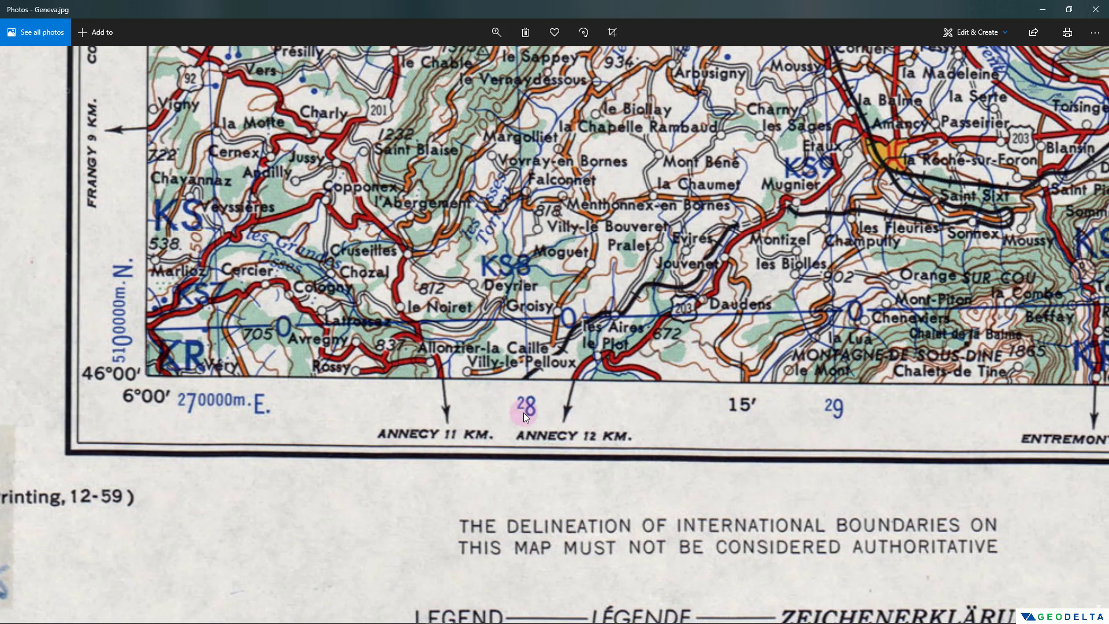
pyautogui.moveTo(731, 421); pyautogui.dragTo(623, 423)
pyautogui.moveTo(730, 418); pyautogui.dragTo(948, 457)
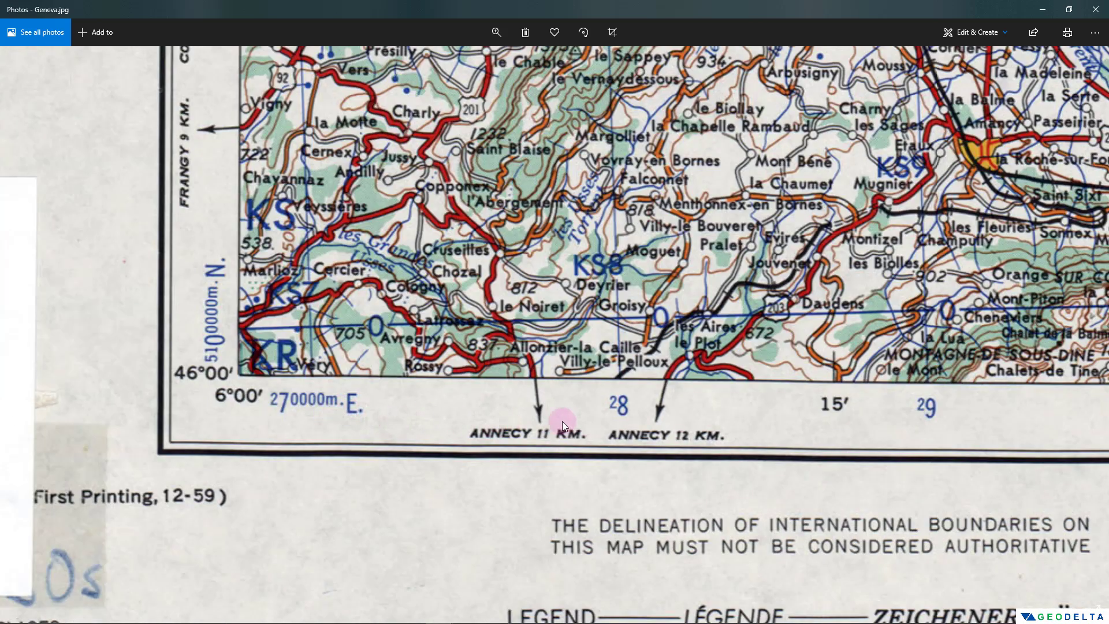
# - Pan north to Saint-Julien, Mont Salève and Geneva's southern suburbs
pyautogui.moveTo(434, 265); pyautogui.dragTo(344, 407)
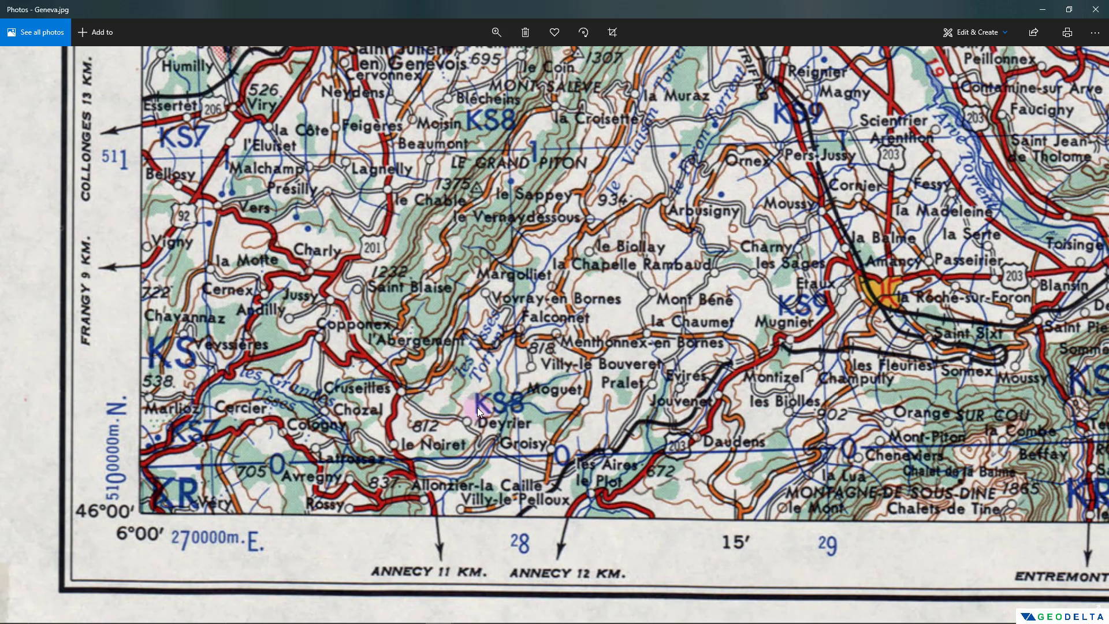
pyautogui.moveTo(517, 159); pyautogui.dragTo(463, 230)
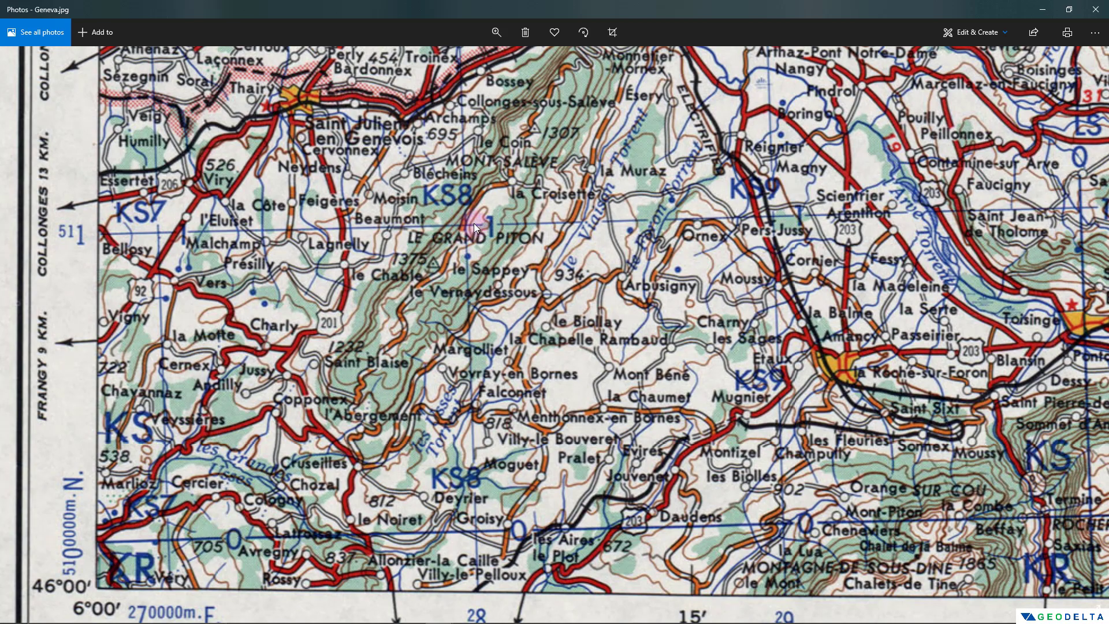
pyautogui.moveTo(558, 229); pyautogui.dragTo(453, 337)
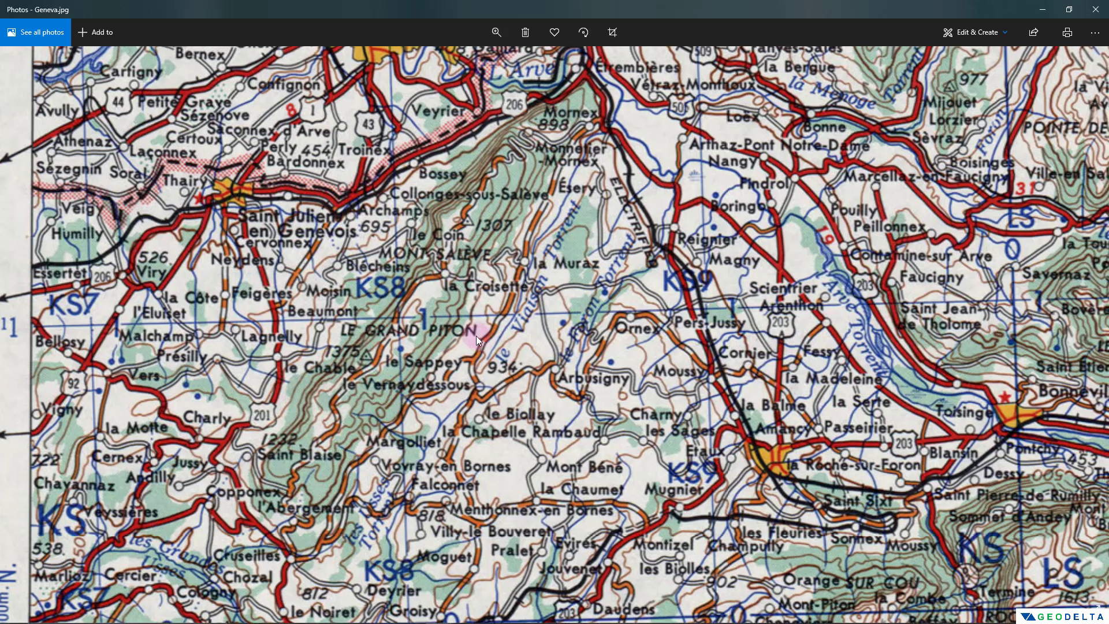
pyautogui.scroll(-5, 400, 318)
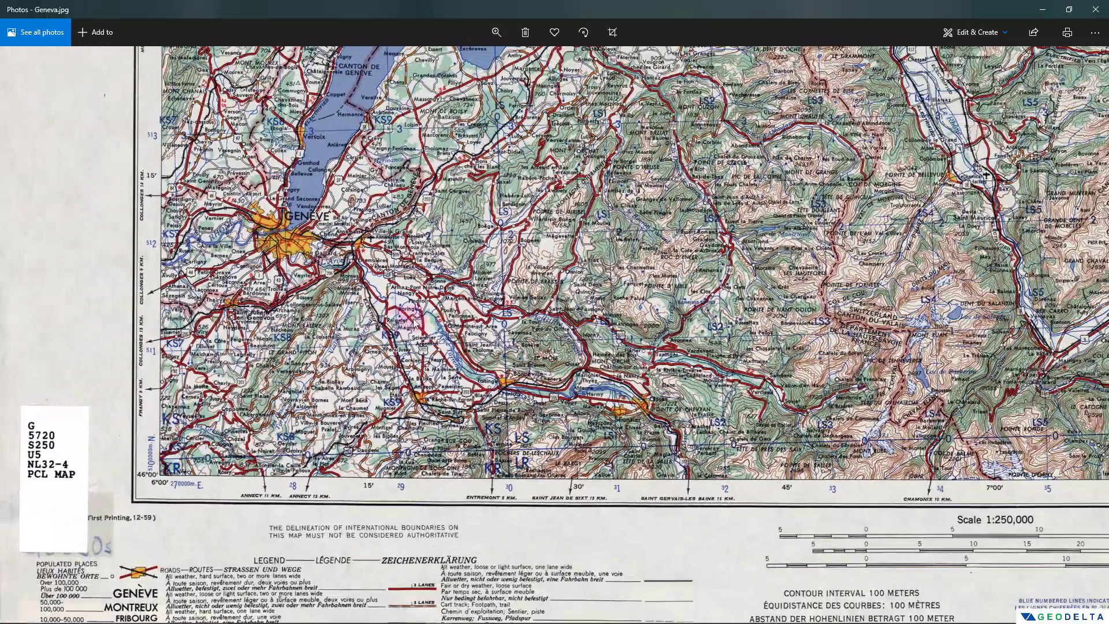
pyautogui.scroll(-4, 490, 324)
pyautogui.scroll(3, 623, 273)
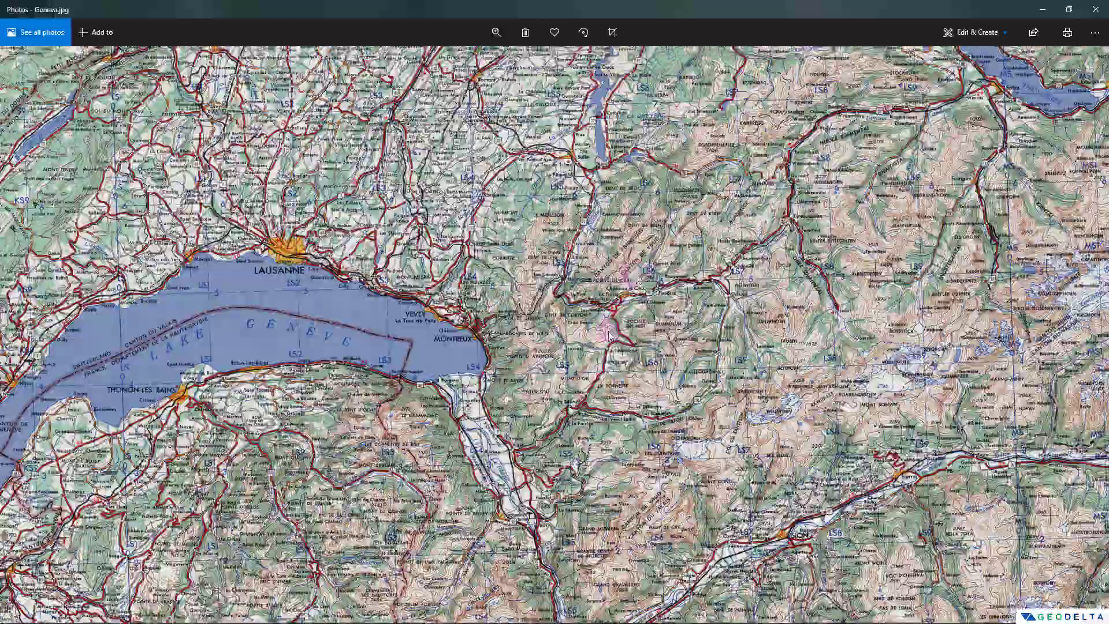
pyautogui.moveTo(578, 368); pyautogui.dragTo(498, 547)
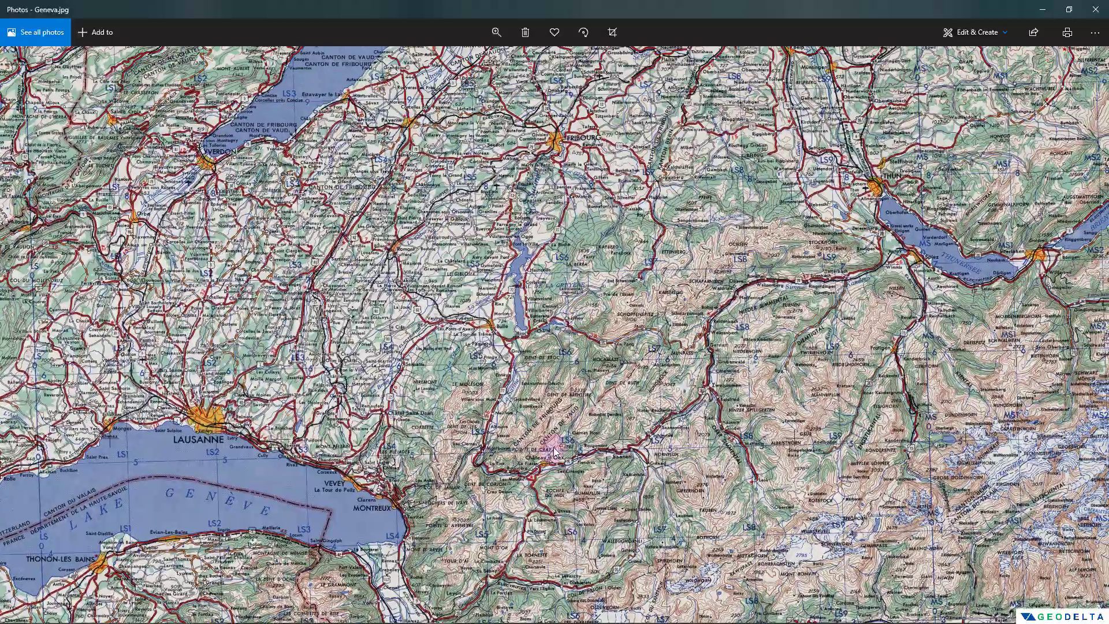
pyautogui.moveTo(661, 254); pyautogui.dragTo(632, 393)
pyautogui.scroll(-1, 632, 393)
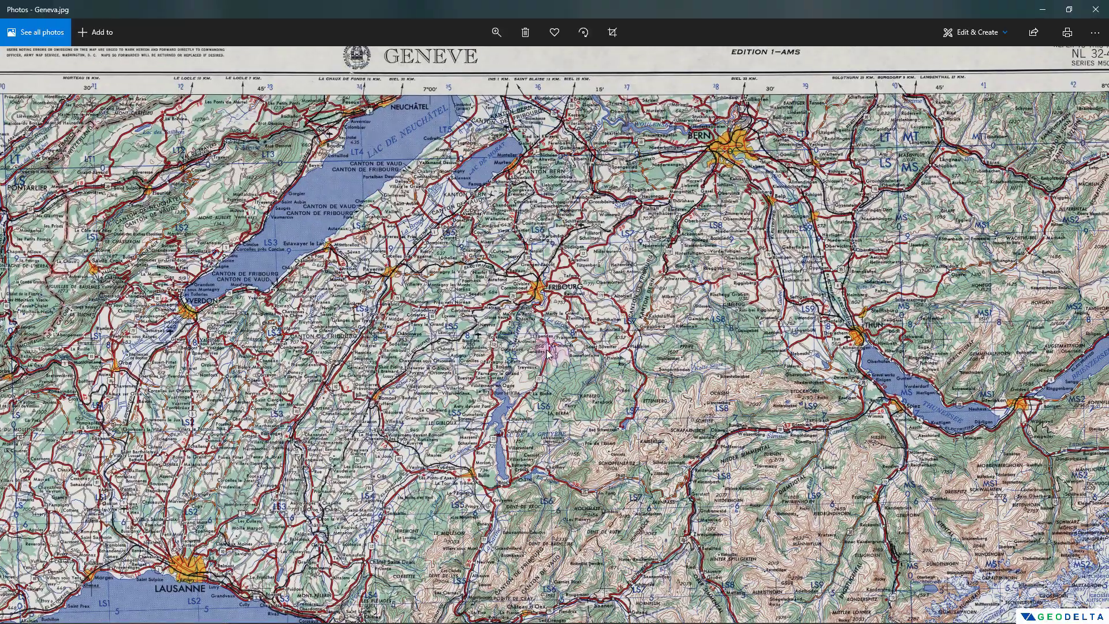
pyautogui.scroll(-1, 565, 364)
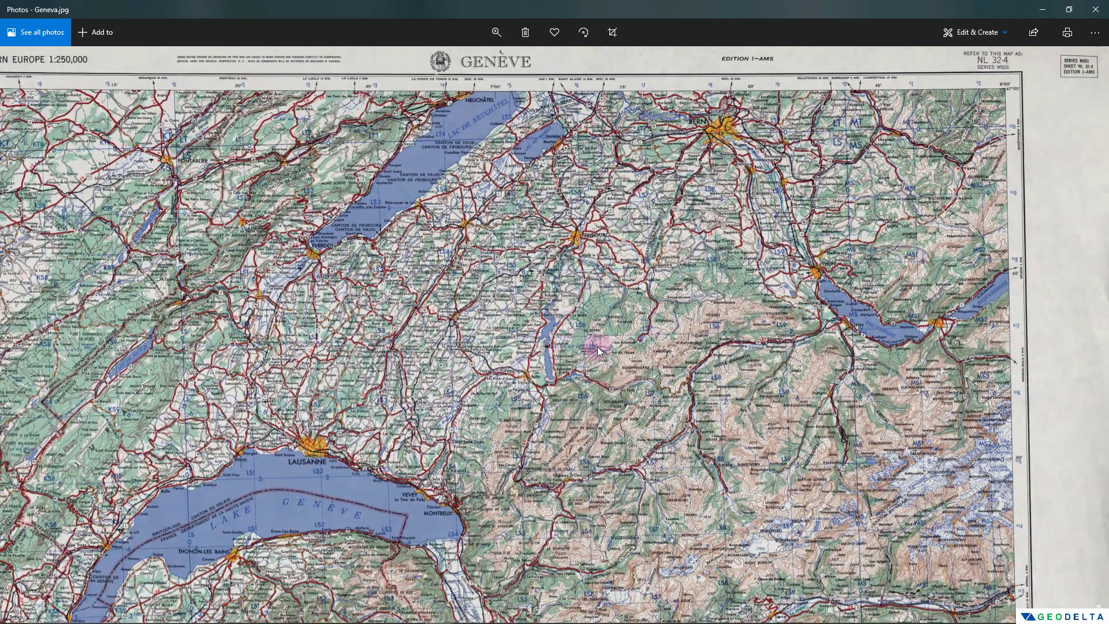
pyautogui.scroll(-2, 599, 351)
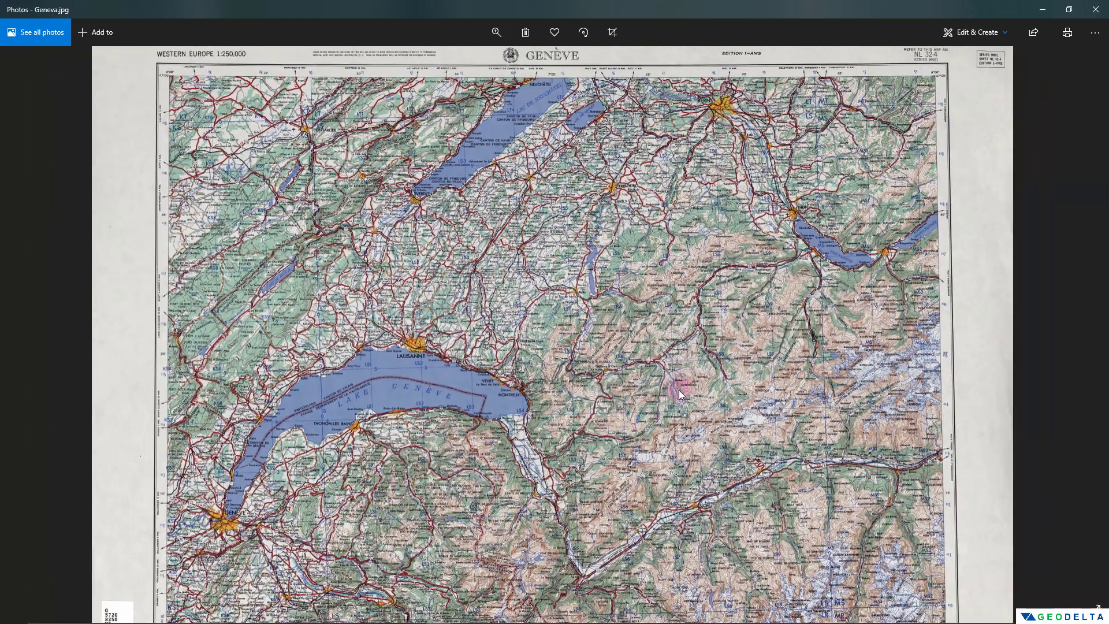
pyautogui.moveTo(724, 473); pyautogui.dragTo(672, 364)
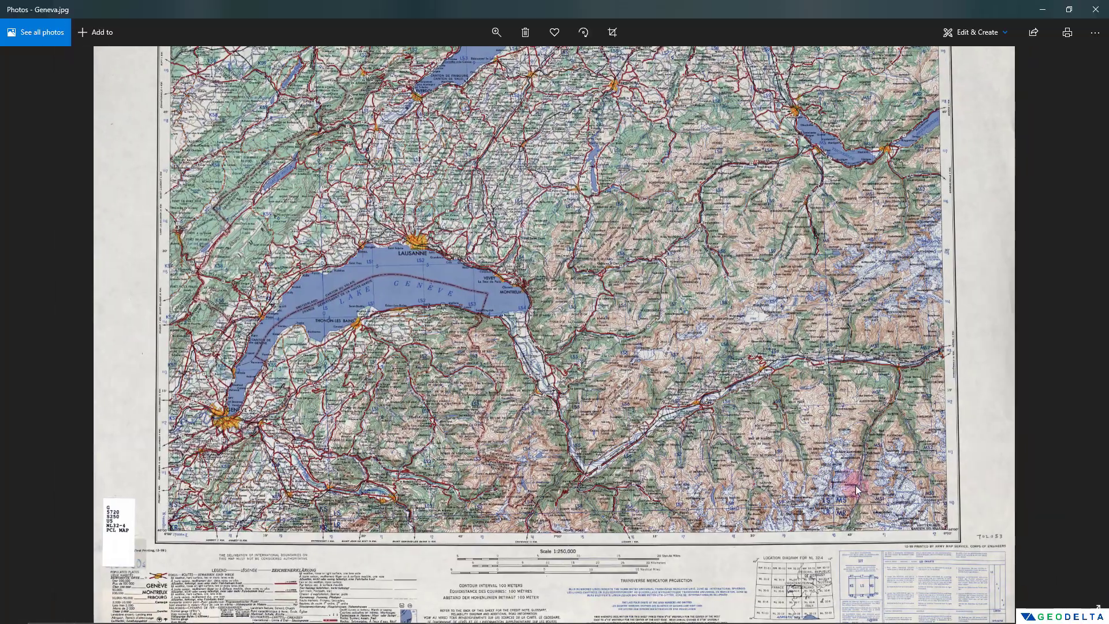
pyautogui.scroll(1, 672, 362)
pyautogui.moveTo(947, 450); pyautogui.dragTo(927, 524)
pyautogui.scroll(5, 884, 269)
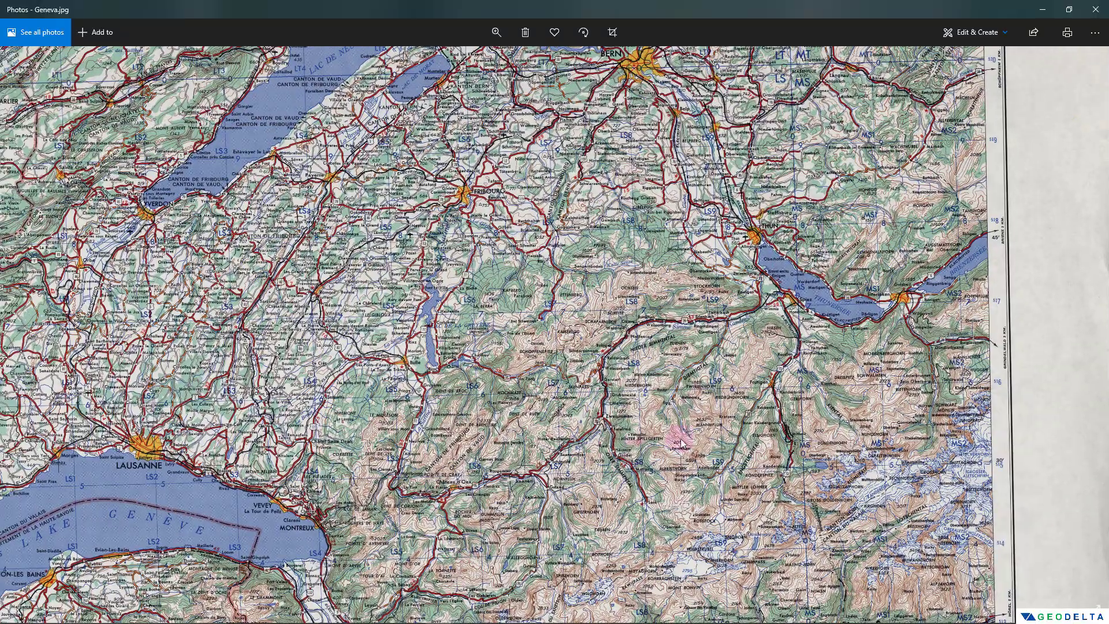
pyautogui.scroll(2, 638, 308)
pyautogui.scroll(1, 638, 308)
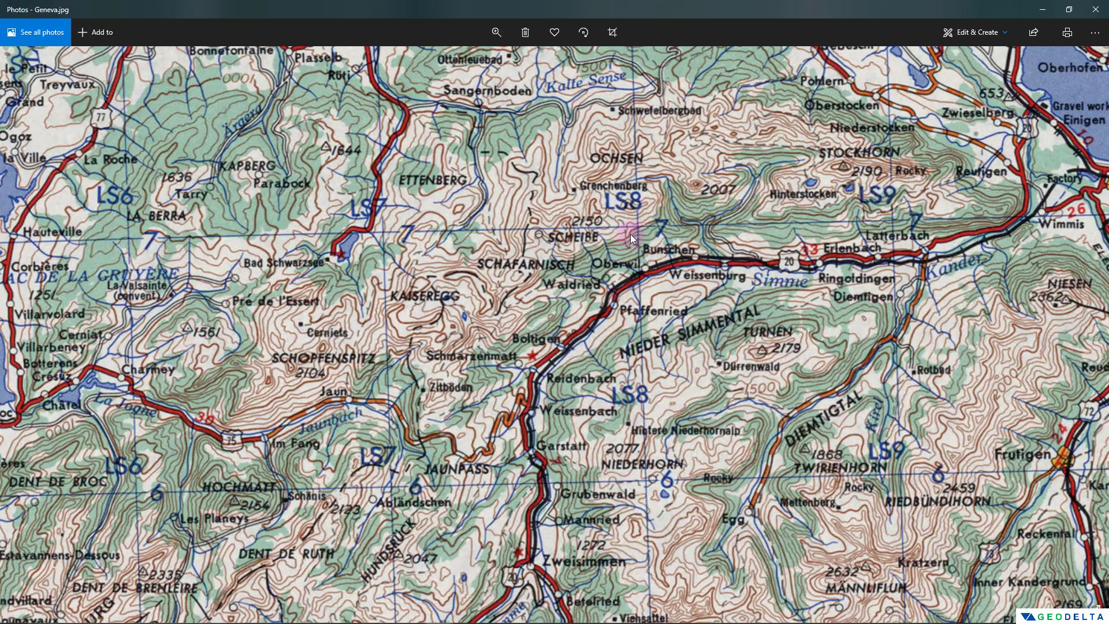
pyautogui.scroll(-5, 630, 237)
pyautogui.scroll(-2, 695, 276)
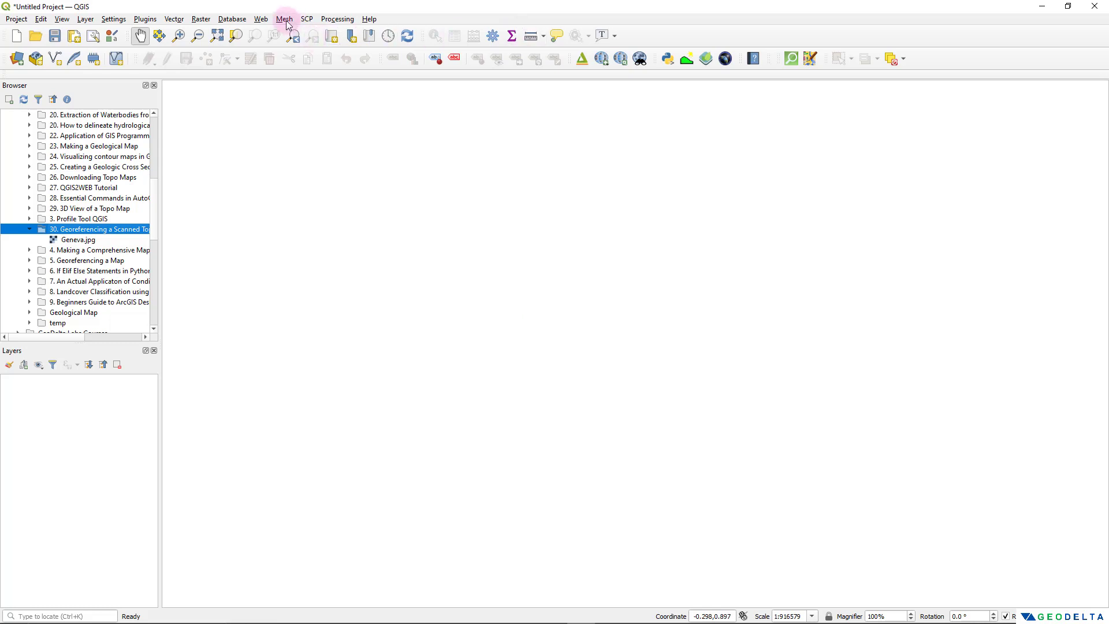
# - Add the OSM Standard basemap through Web > QuickMapServices > OSM
pyautogui.click(261, 19)
pyautogui.moveTo(292, 71)
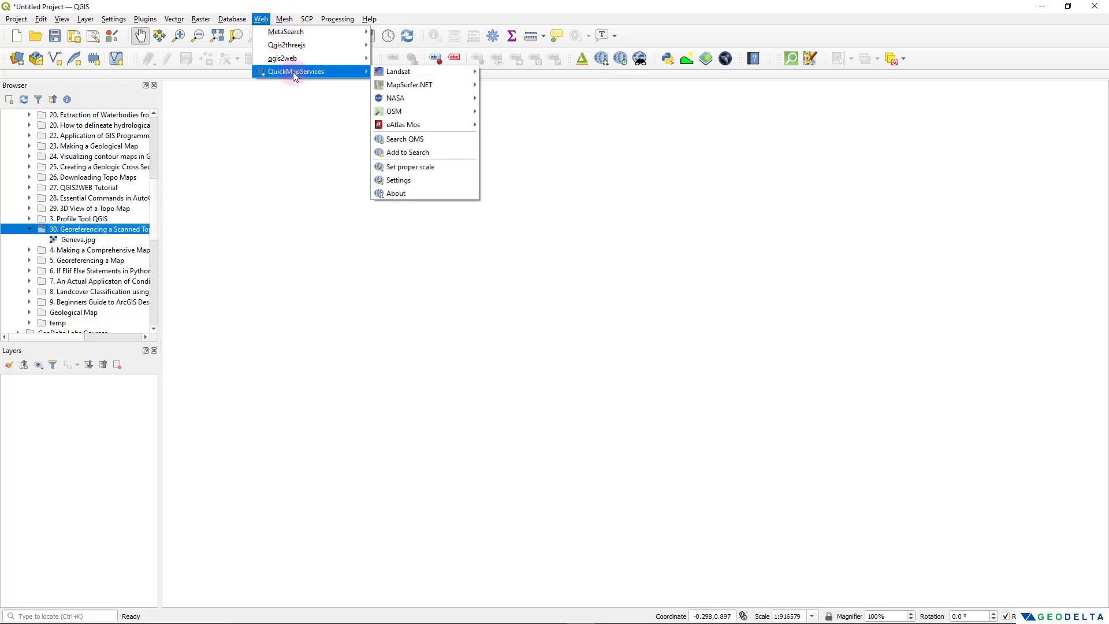
pyautogui.moveTo(425, 113)
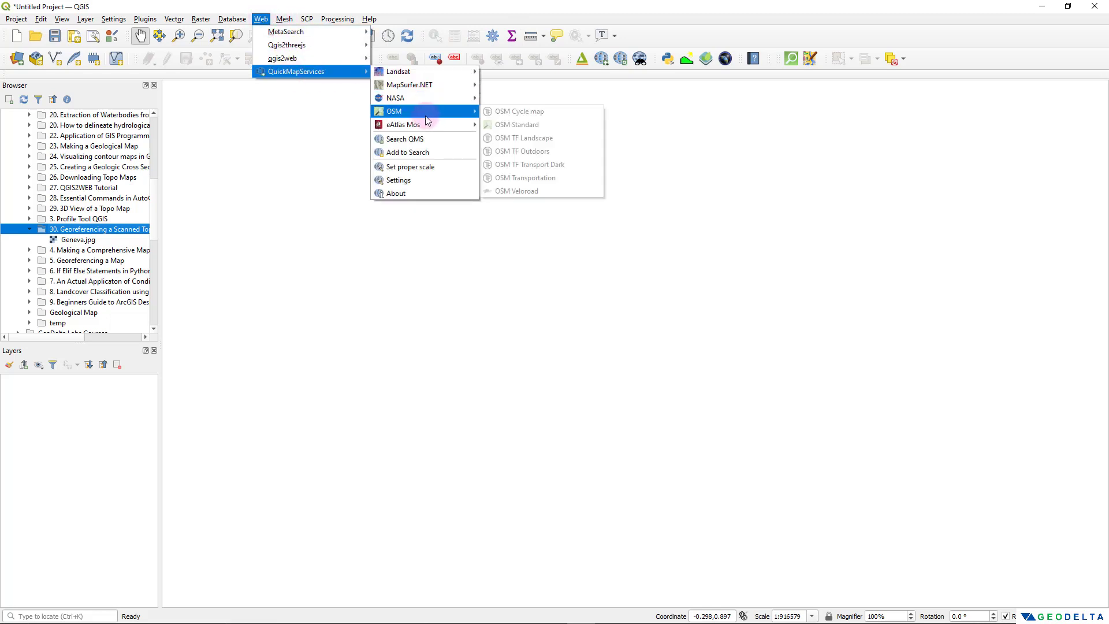
pyautogui.click(517, 126)
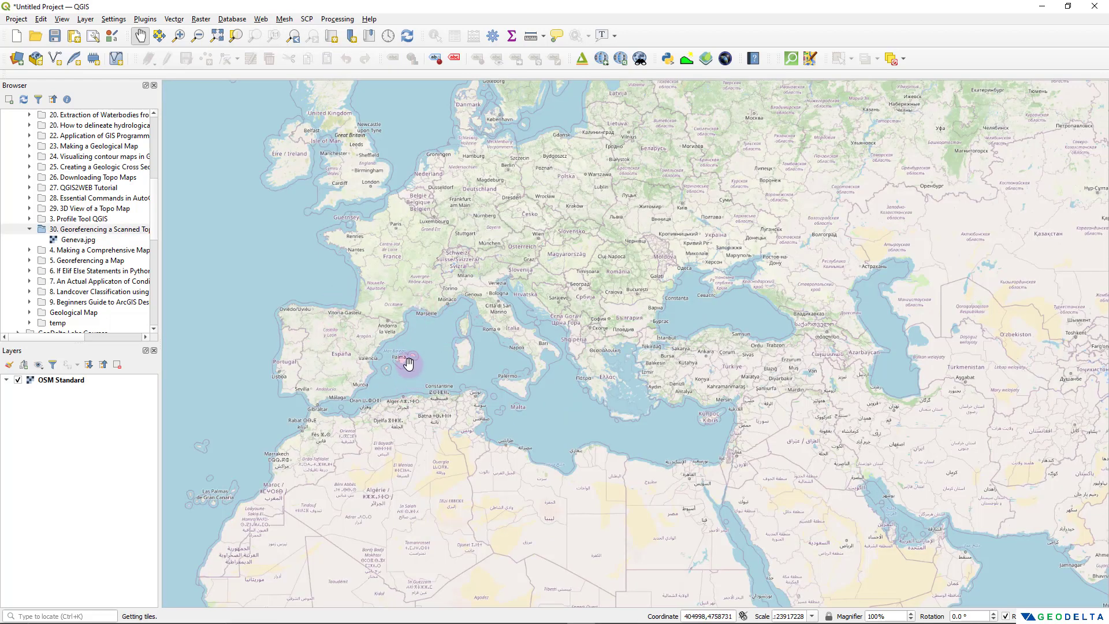
pyautogui.click(260, 20)
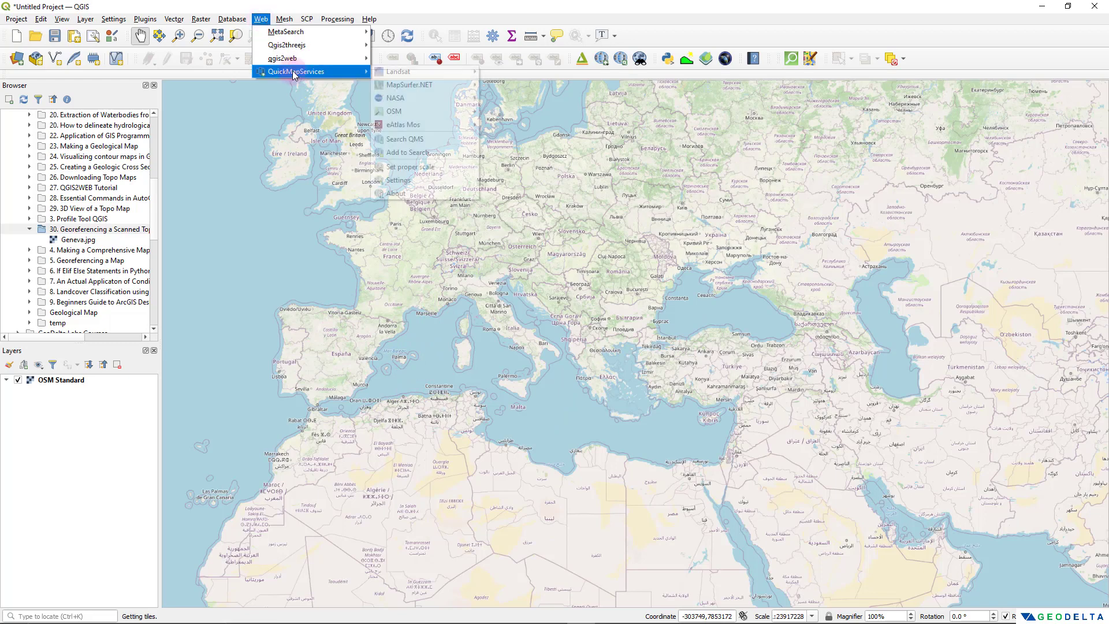
# - Look up the QuickMapServices plugin's details in the plugin manager, then close it
pyautogui.click(145, 20)
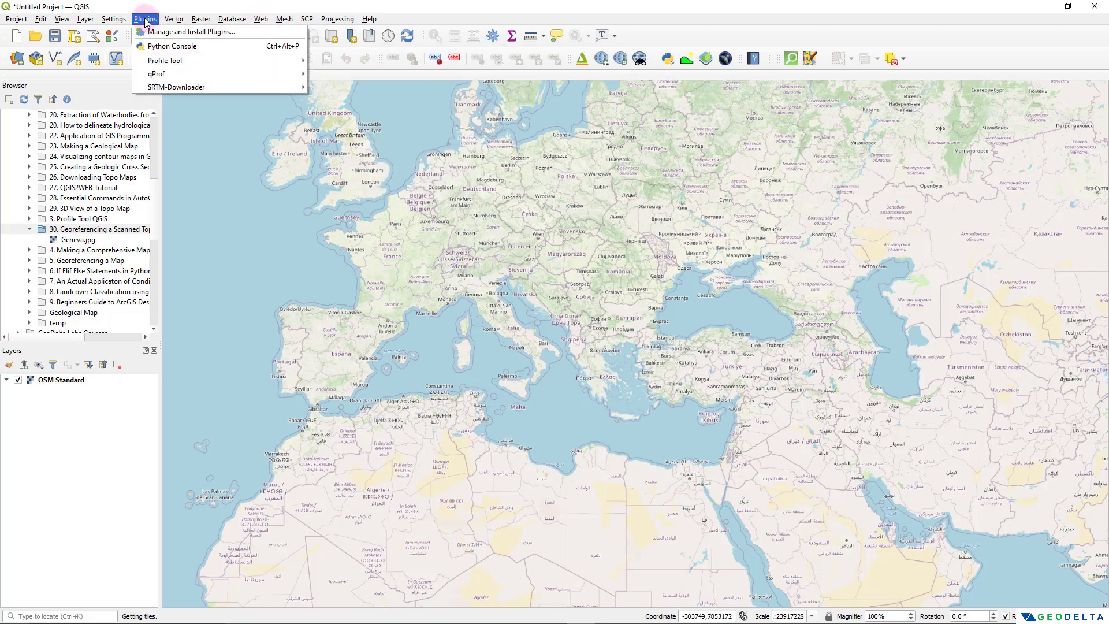
pyautogui.click(179, 33)
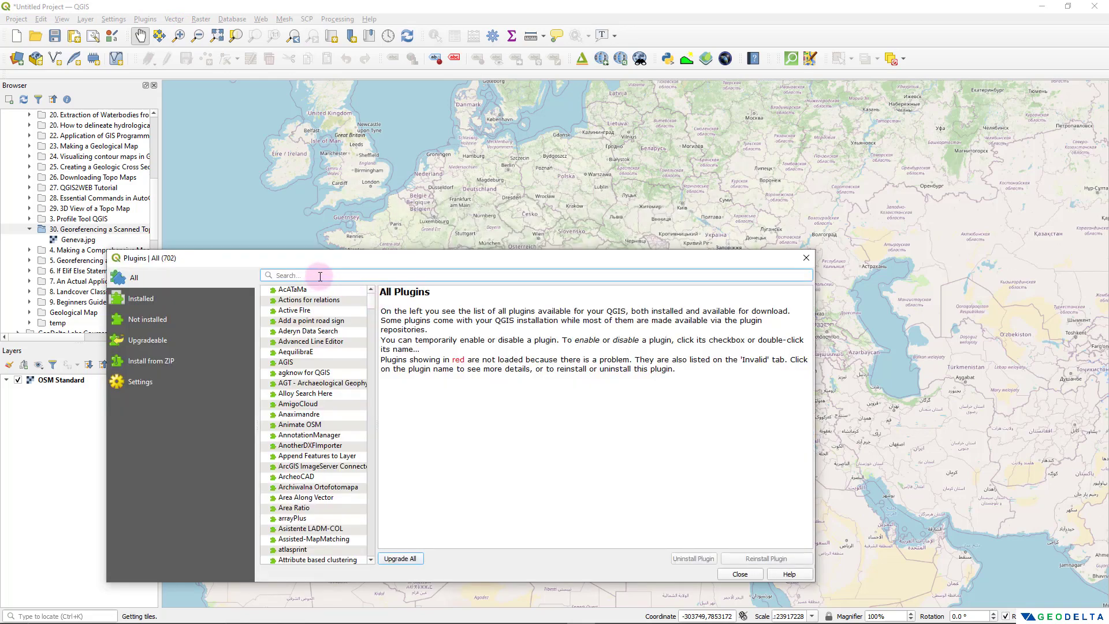
pyautogui.write('quickma')
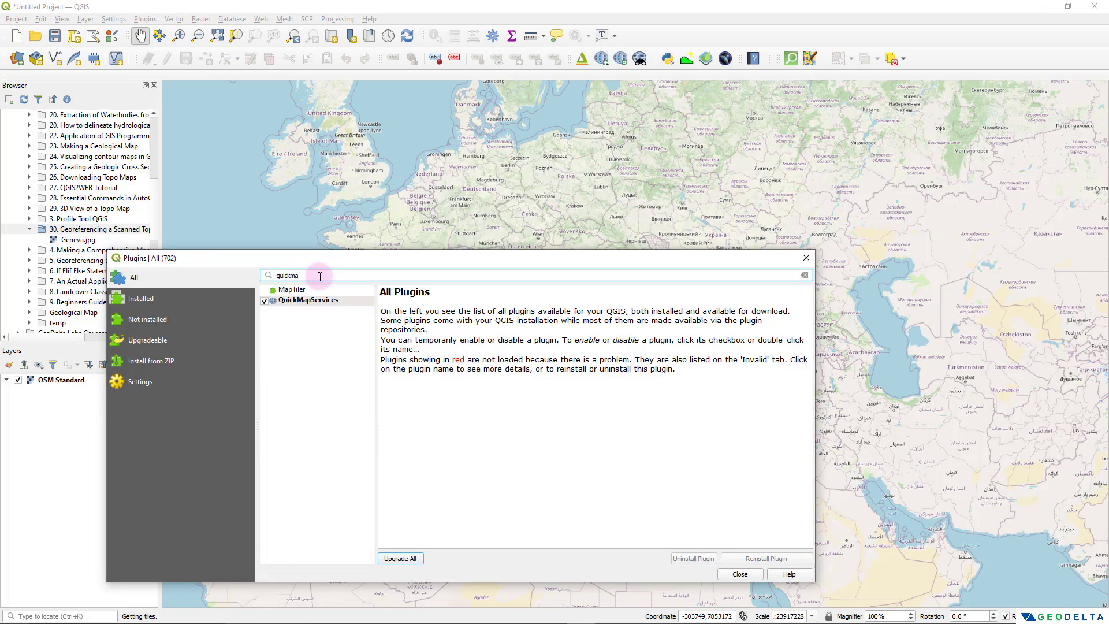
pyautogui.write('pservices')
pyautogui.click(312, 301)
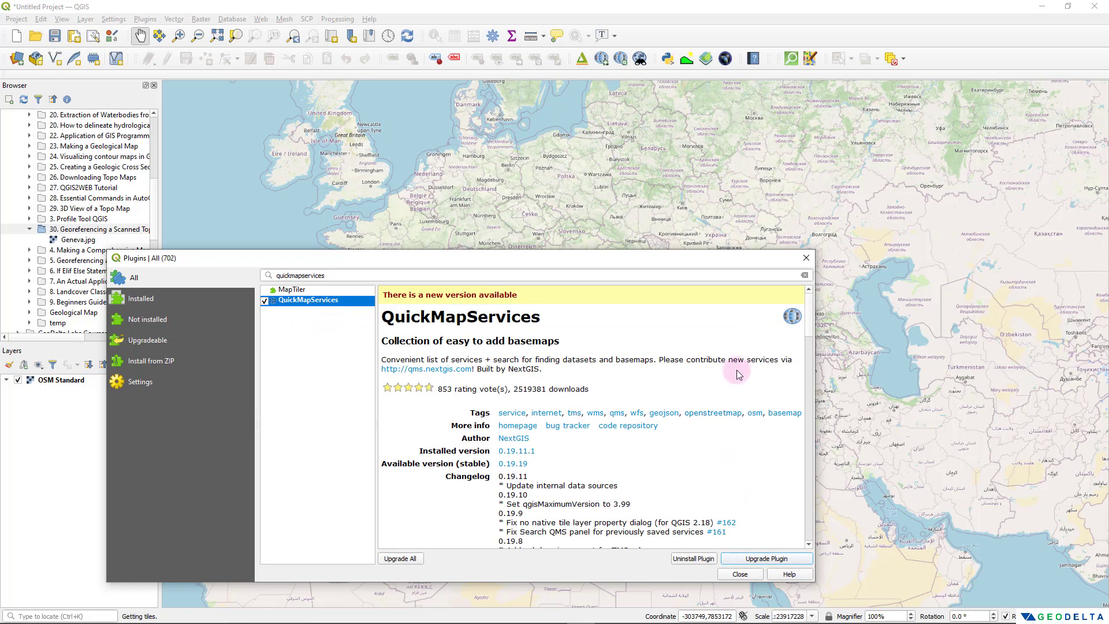
pyautogui.click(807, 261)
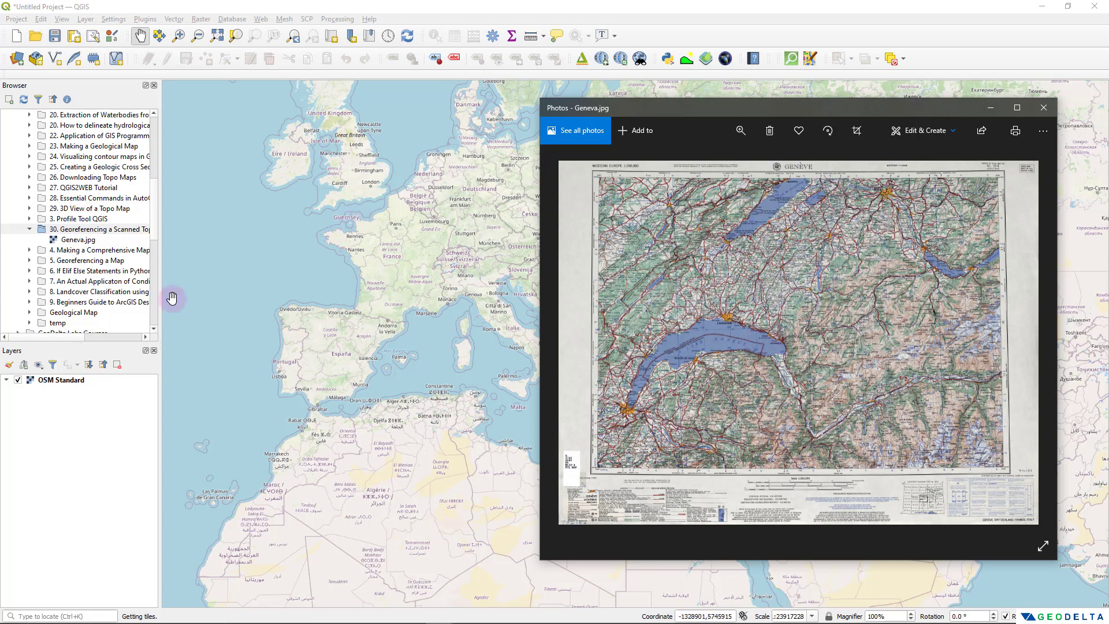
# - Load Geneva.jpg from the Browser's georeferencing folder onto the map canvas as a new layer
pyautogui.click(88, 229)
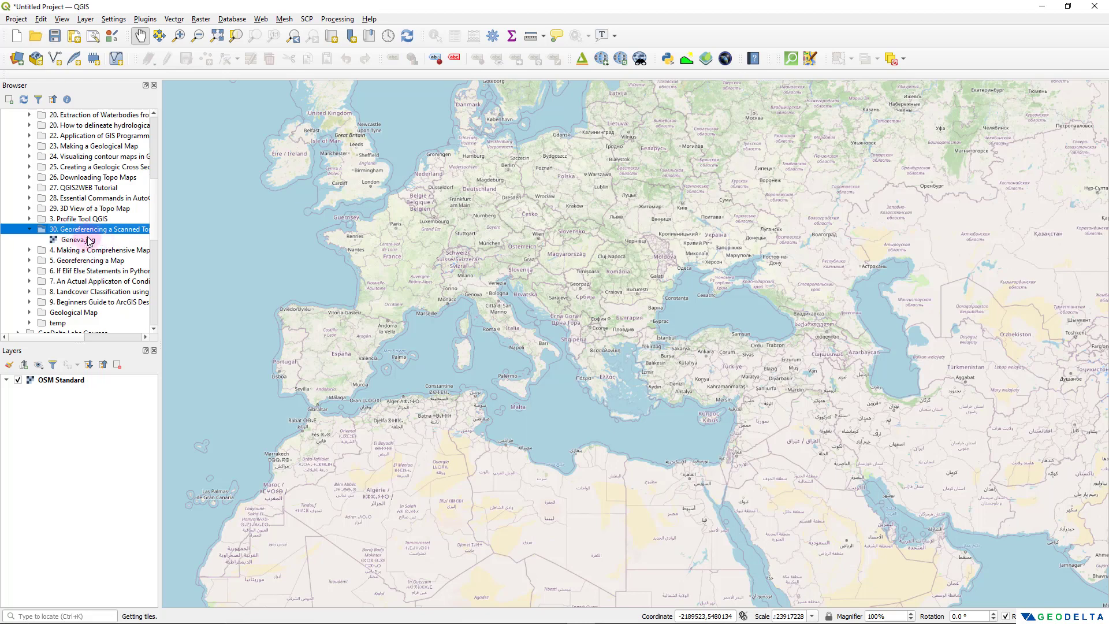
pyautogui.click(80, 243)
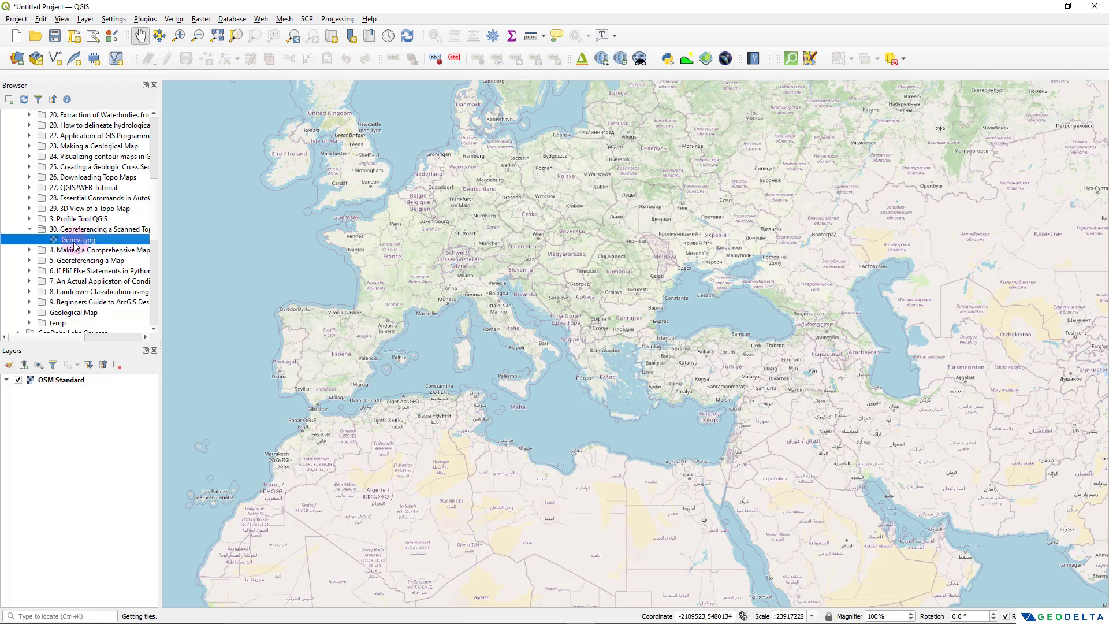
pyautogui.moveTo(74, 246); pyautogui.dragTo(482, 287)
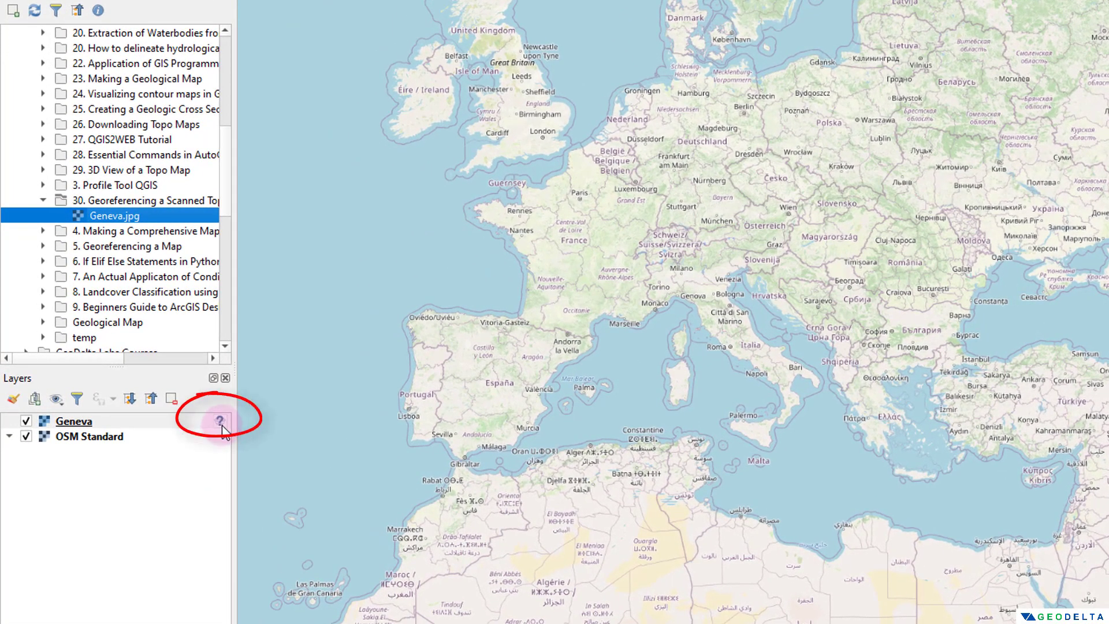
pyautogui.moveTo(223, 427)
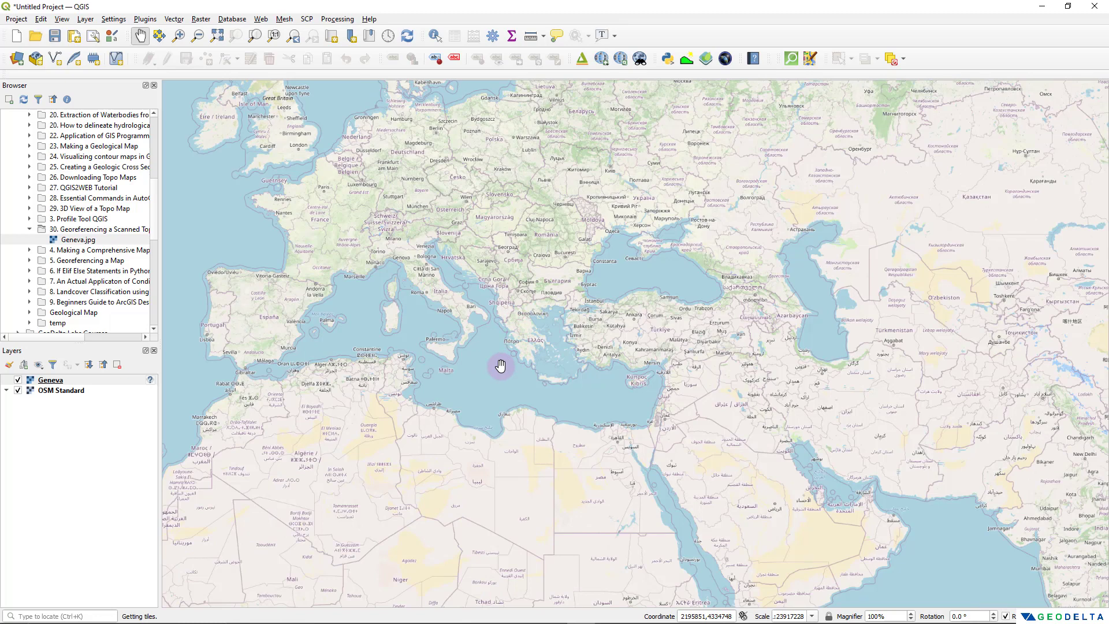
pyautogui.moveTo(616, 379); pyautogui.dragTo(666, 417)
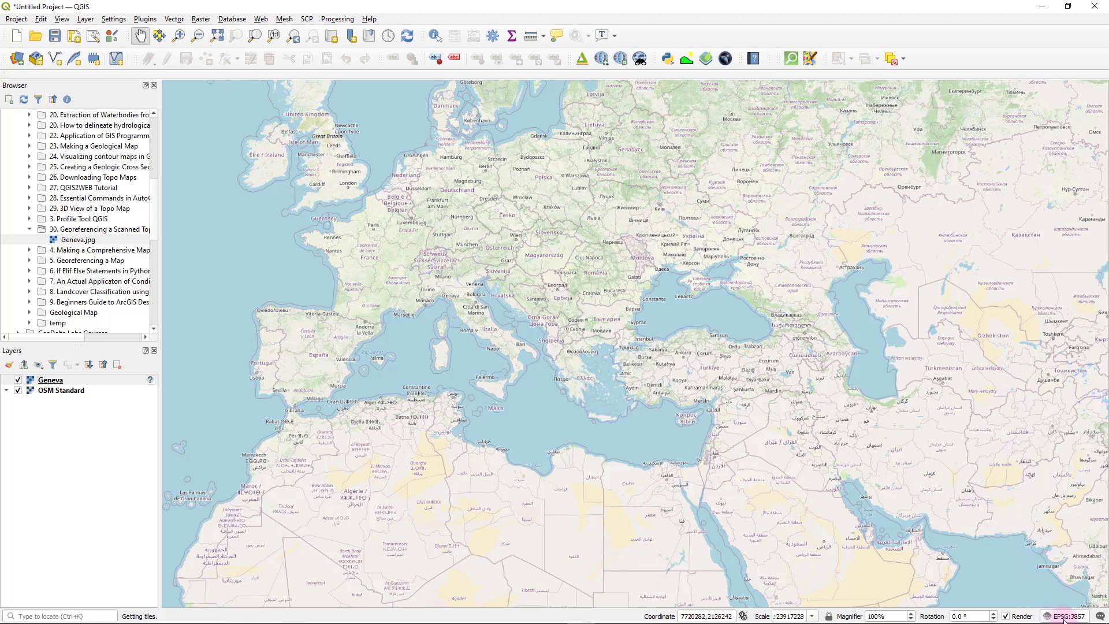
# - Set the project CRS to WGS 84 / UTM zone 32N and zoom the canvas in toward the Alps
pyautogui.click(1065, 618)
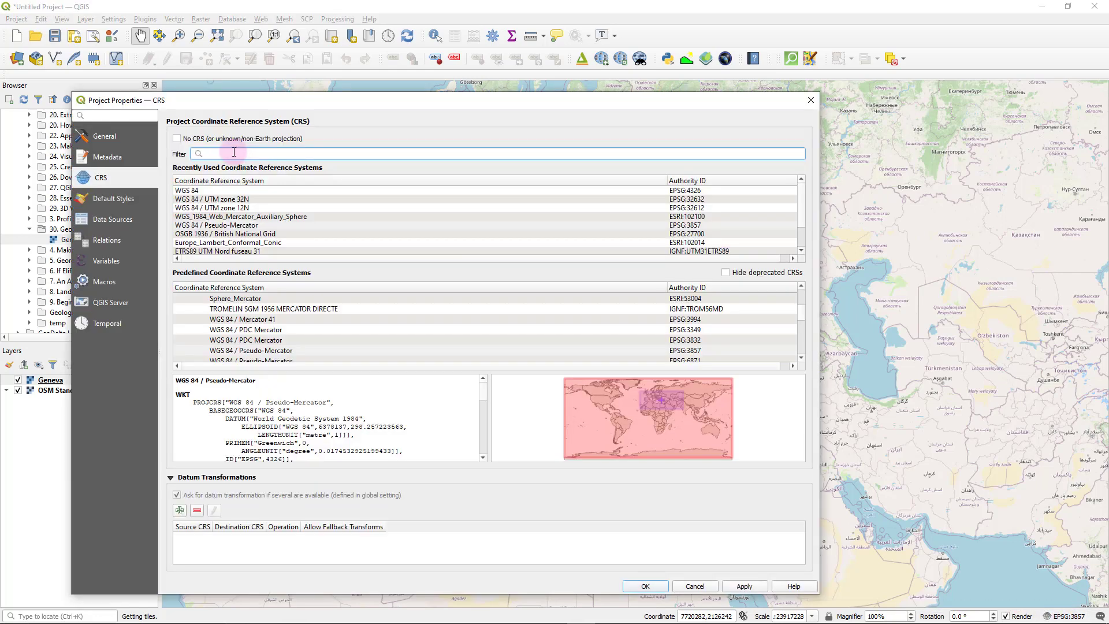
pyautogui.write('utm')
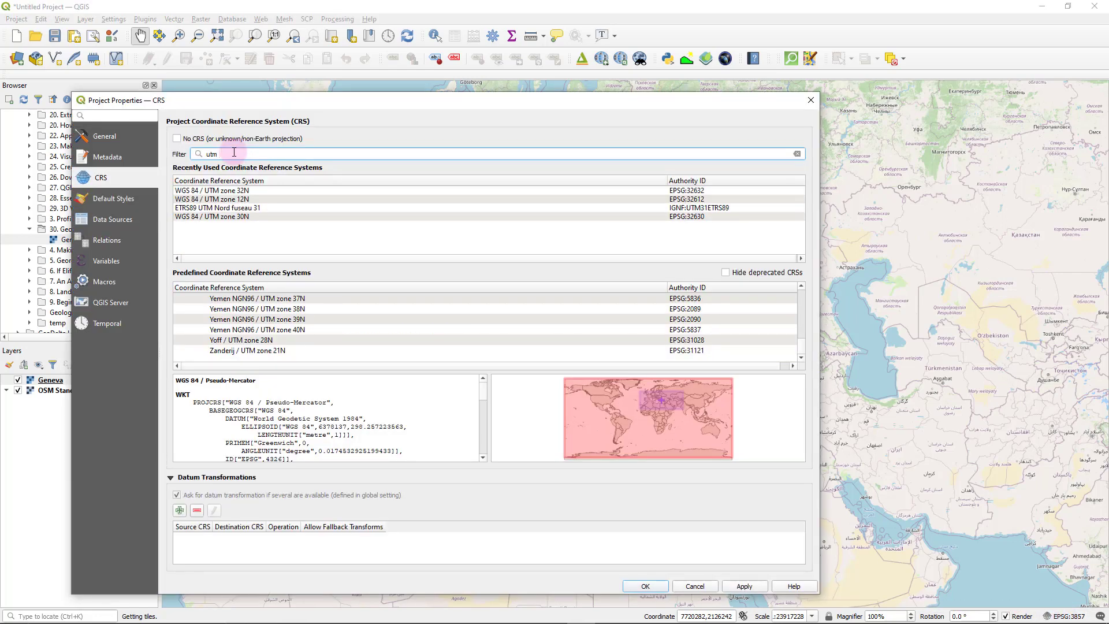
pyautogui.write(' 32')
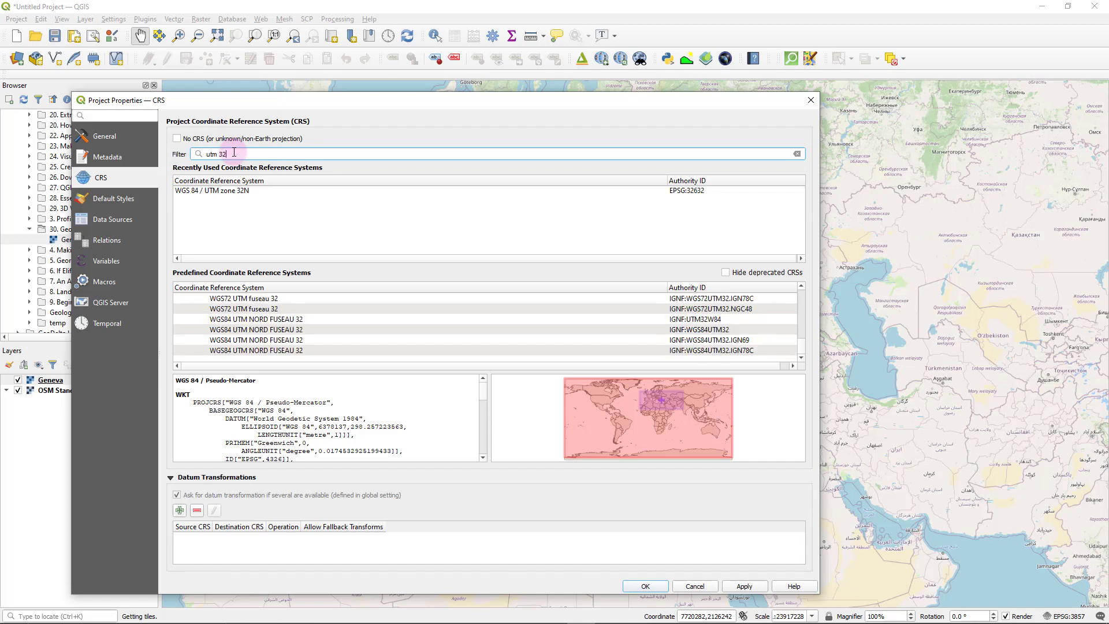
pyautogui.write('N')
pyautogui.scroll(5, 303, 319)
pyautogui.scroll(-5, 303, 321)
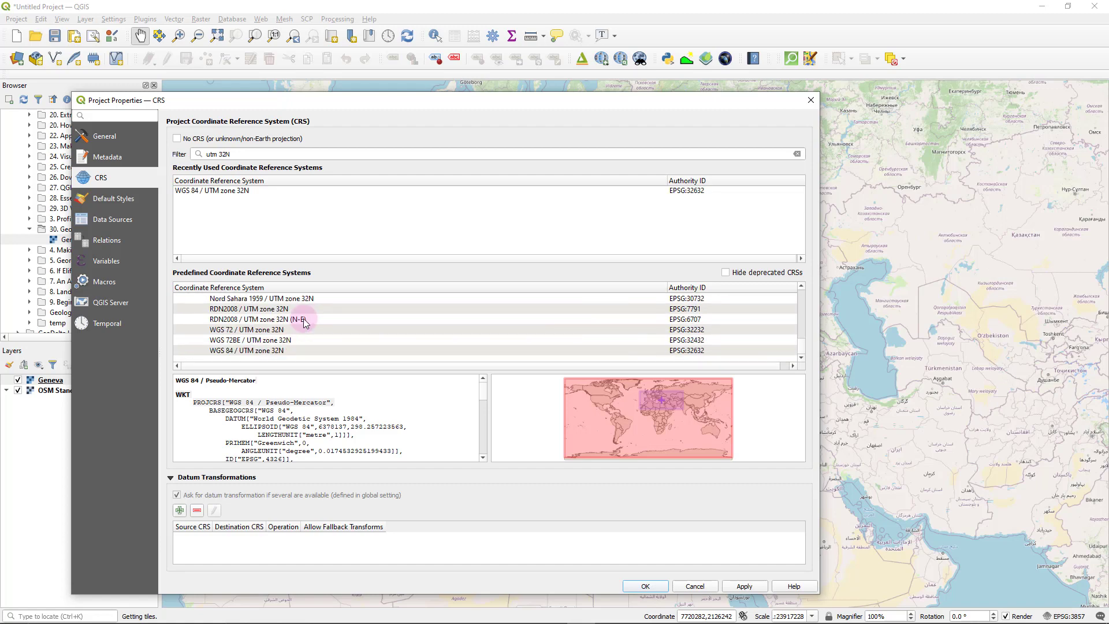
pyautogui.click(275, 350)
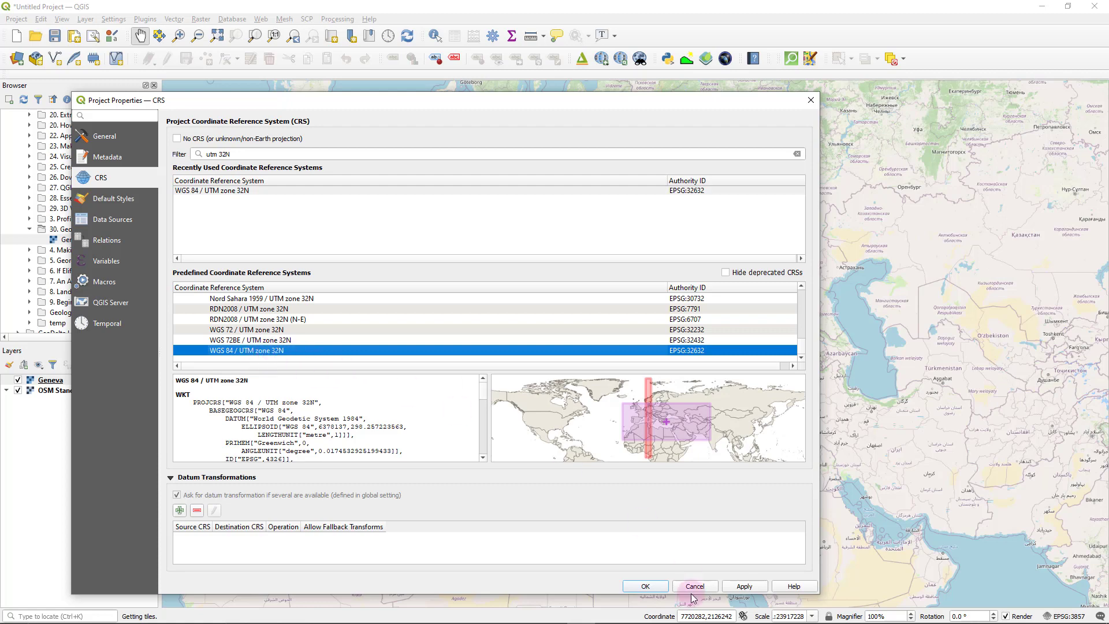
pyautogui.click(745, 587)
pyautogui.click(657, 587)
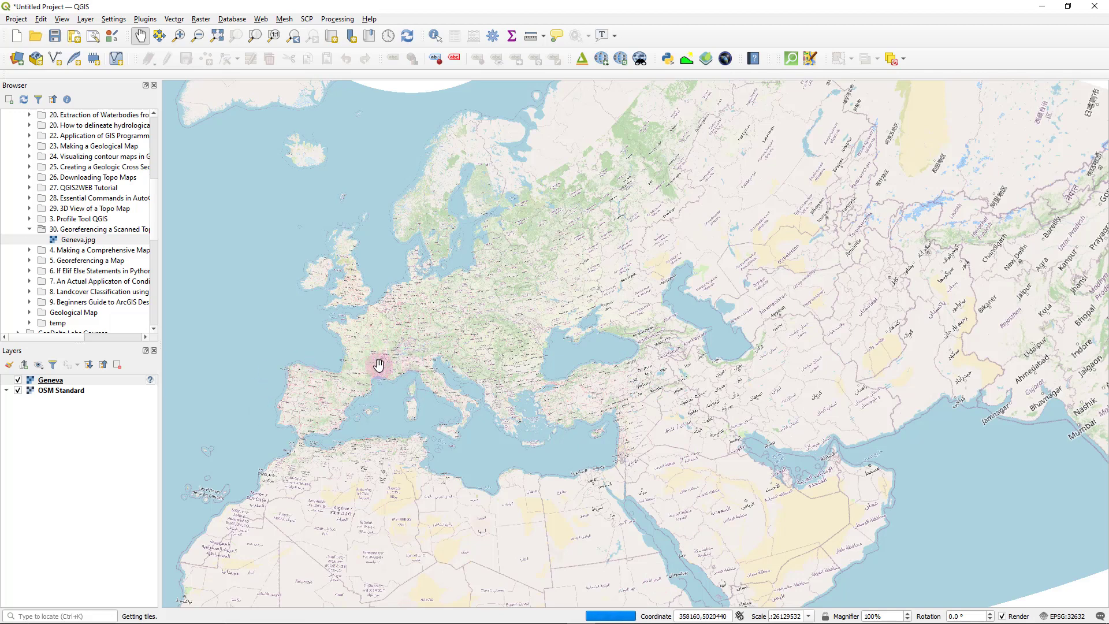
pyautogui.scroll(2, 379, 358)
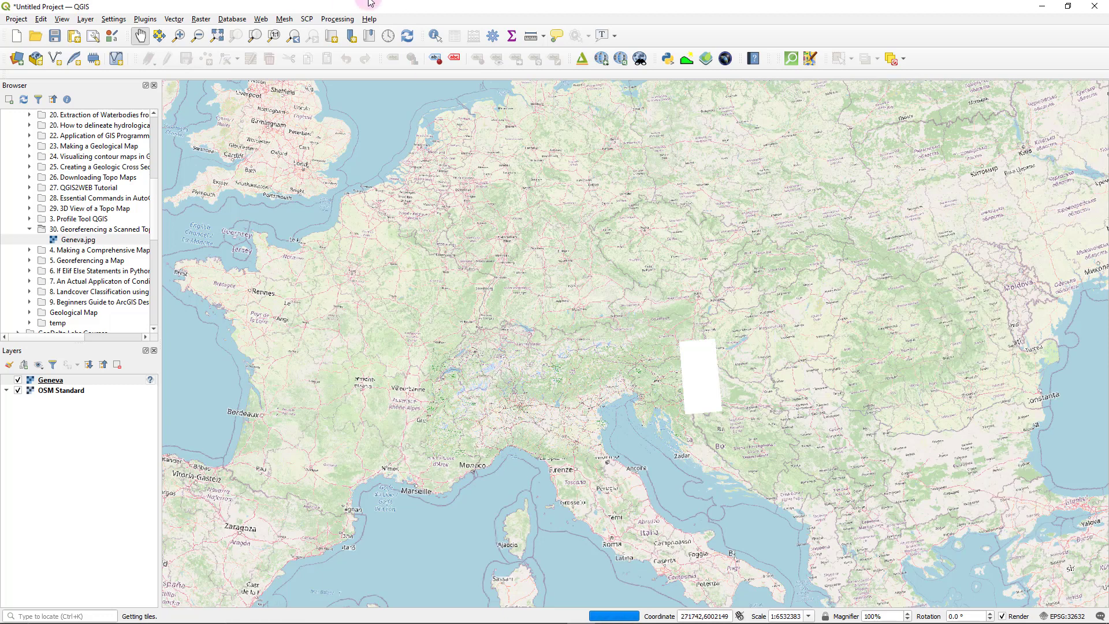
pyautogui.click(201, 19)
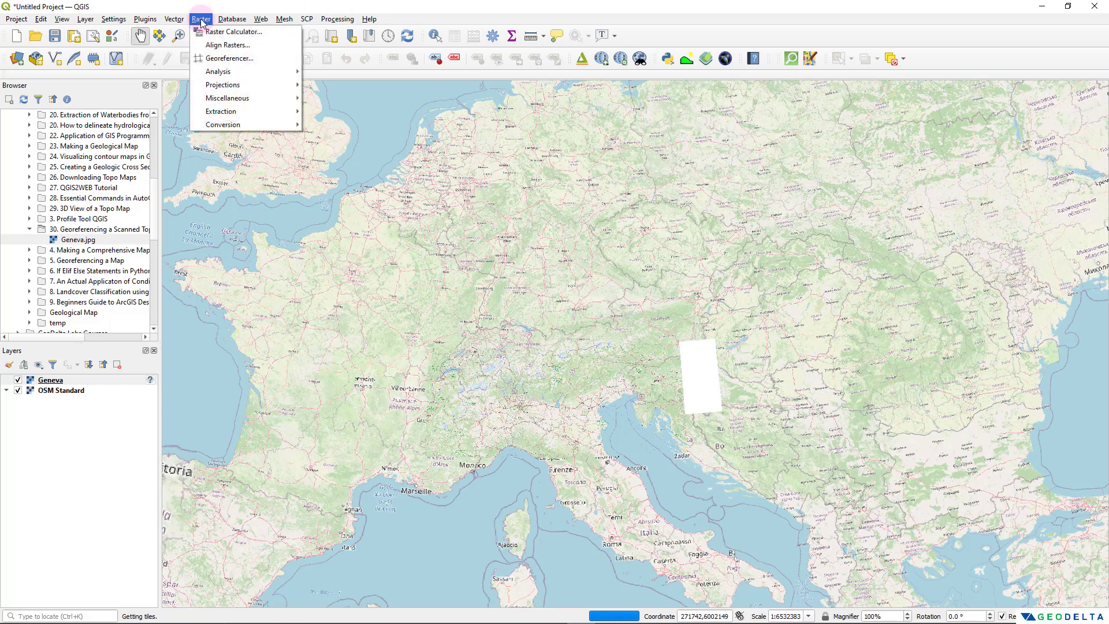
# - Open Raster > Georeferencer and load the Geneva.jpg scan into it
pyautogui.click(251, 58)
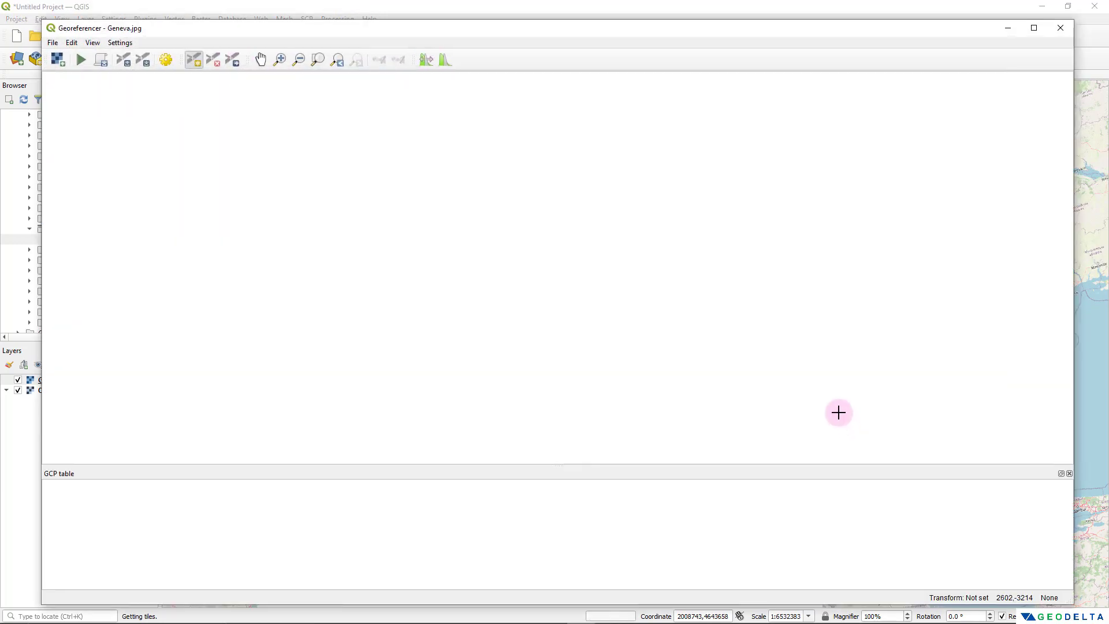
pyautogui.moveTo(333, 32); pyautogui.dragTo(334, 27)
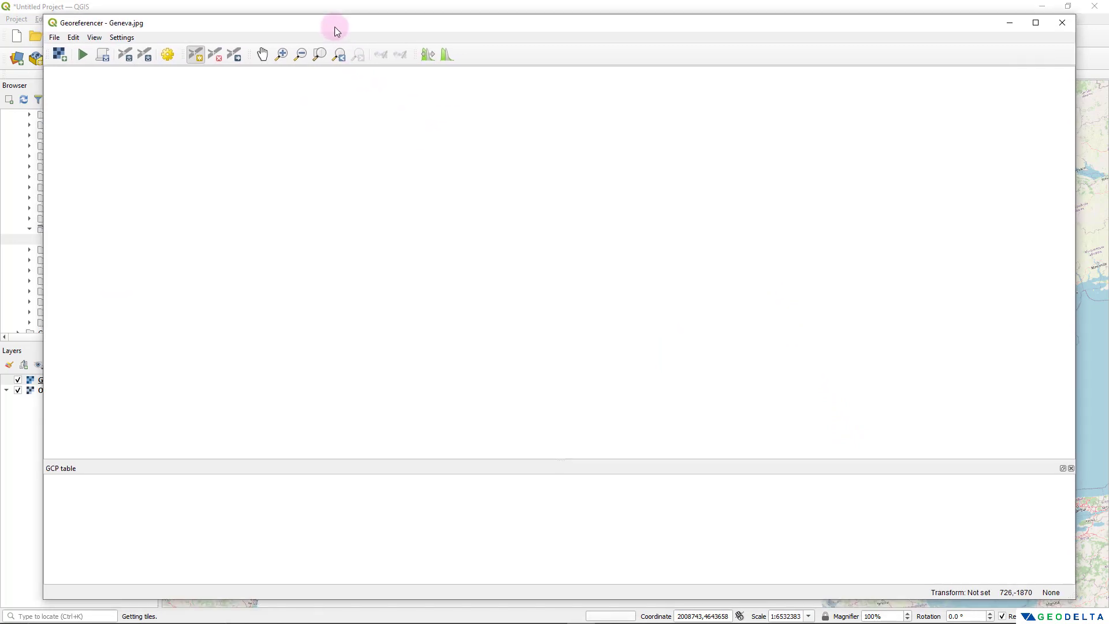
pyautogui.click(64, 57)
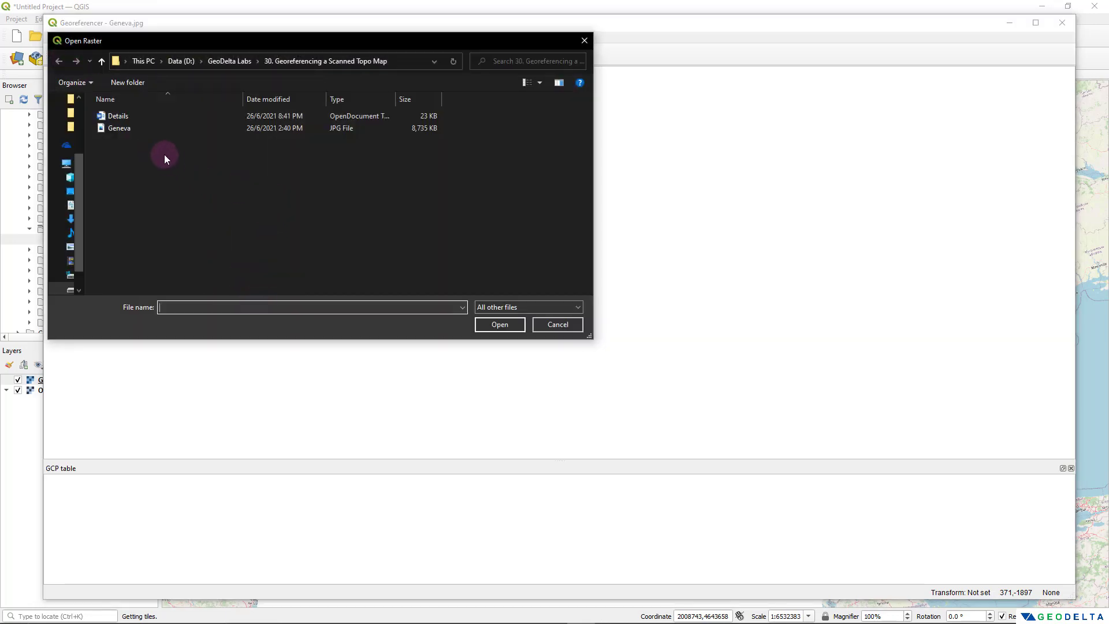
pyautogui.click(168, 124)
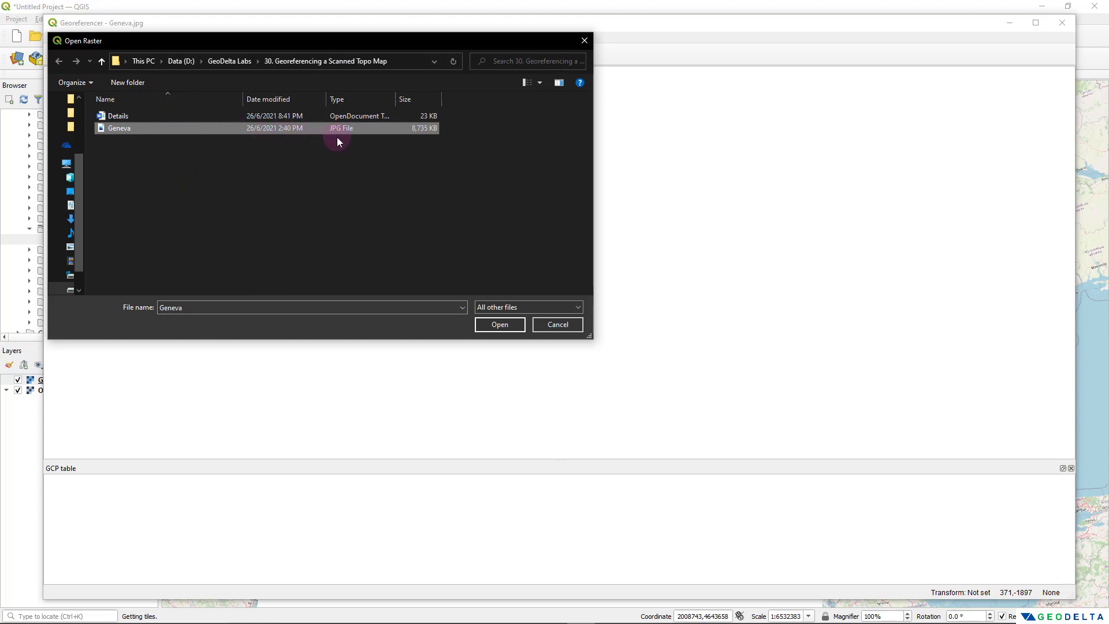
pyautogui.click(499, 325)
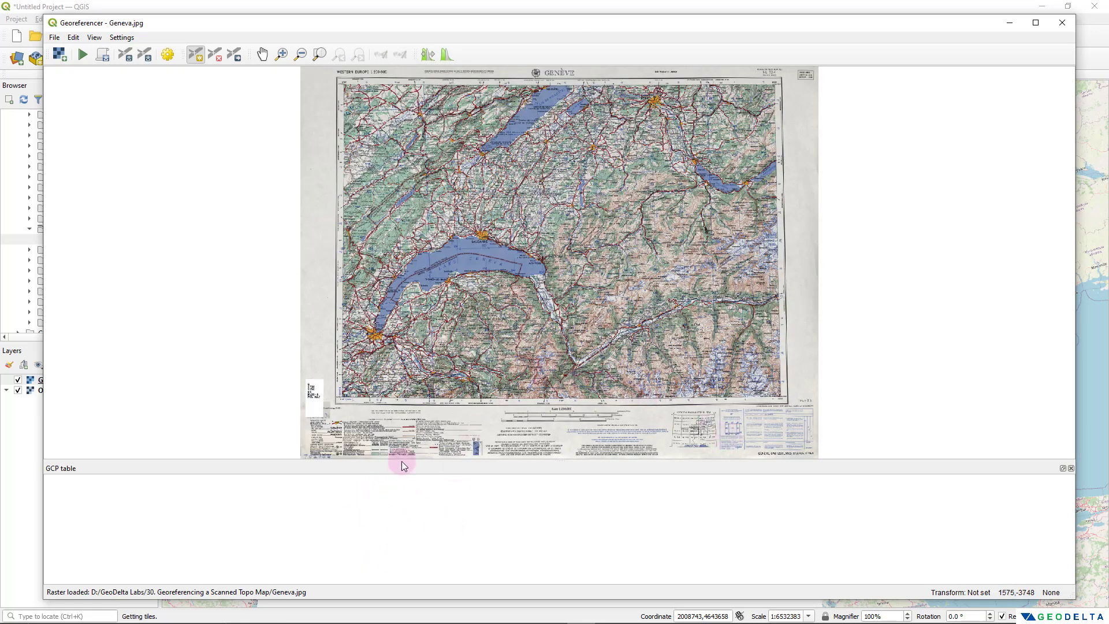
# - Zoom and pan the Georeferencer view to the sheet's south-west corner where 270000m E meets 5100000m N
pyautogui.scroll(5, 359, 404)
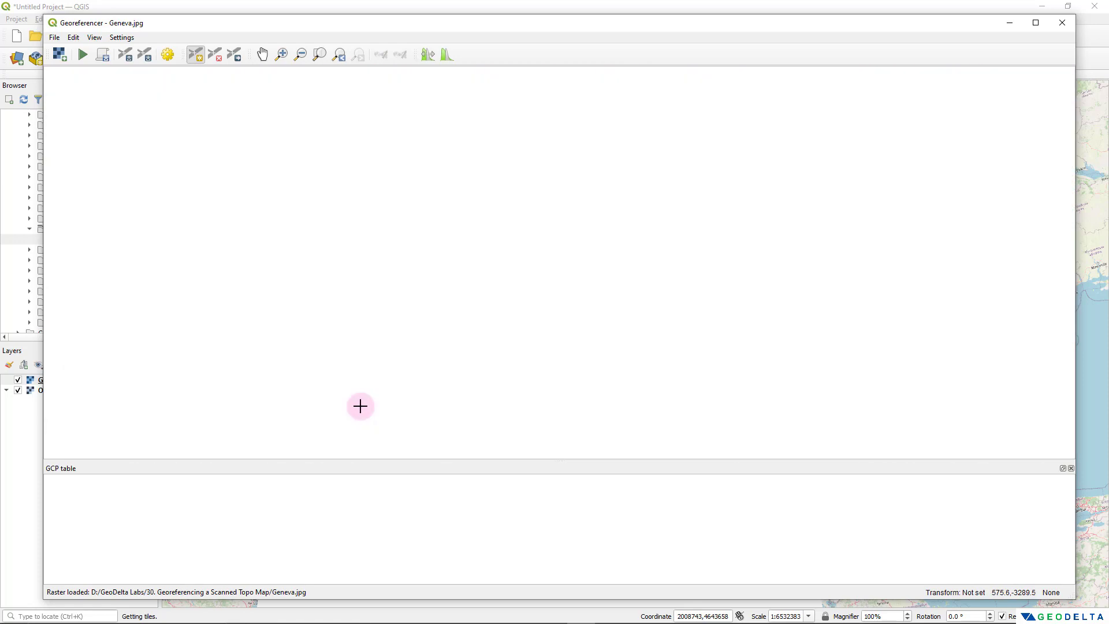
pyautogui.scroll(-2, 359, 404)
pyautogui.scroll(1, 376, 382)
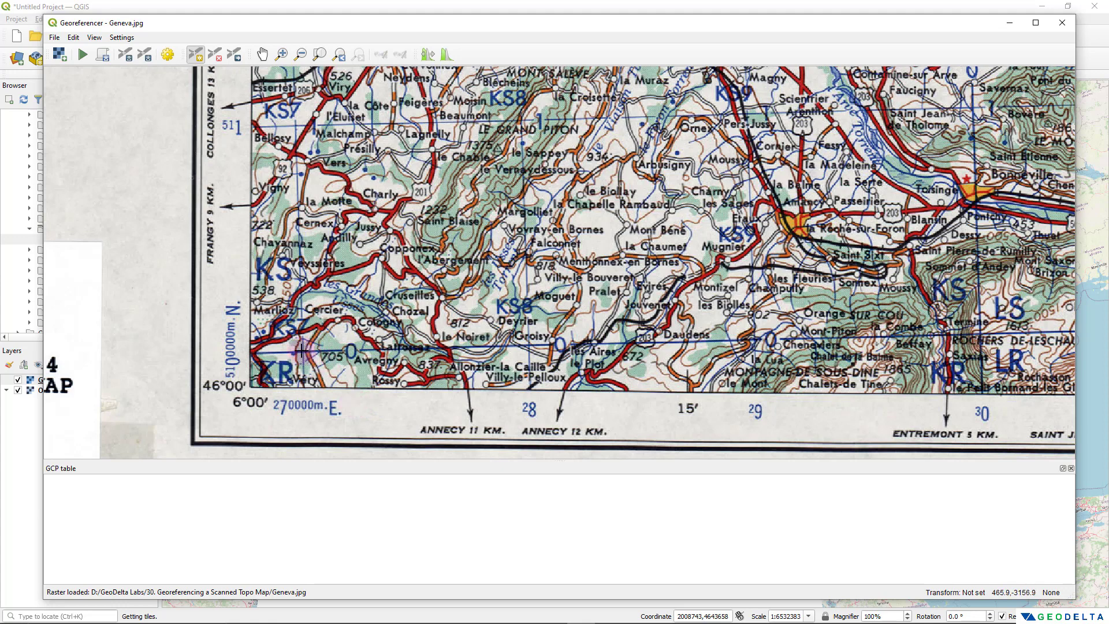
pyautogui.scroll(-2, 301, 350)
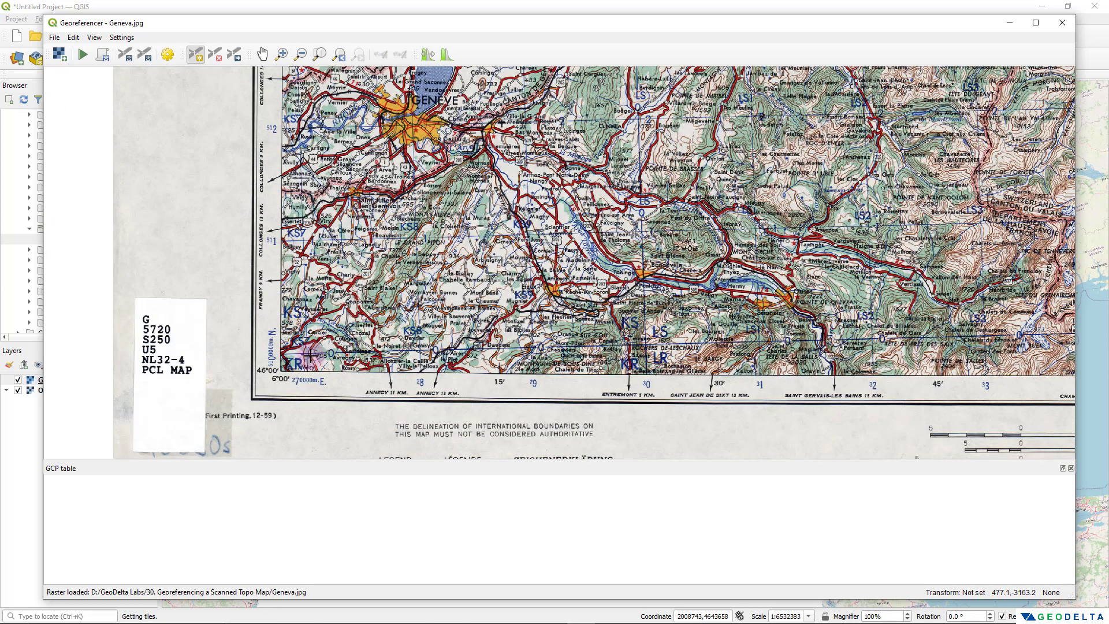
pyautogui.scroll(2, 311, 355)
pyautogui.scroll(-2, 311, 355)
pyautogui.scroll(2, 320, 359)
pyautogui.scroll(-5, 312, 355)
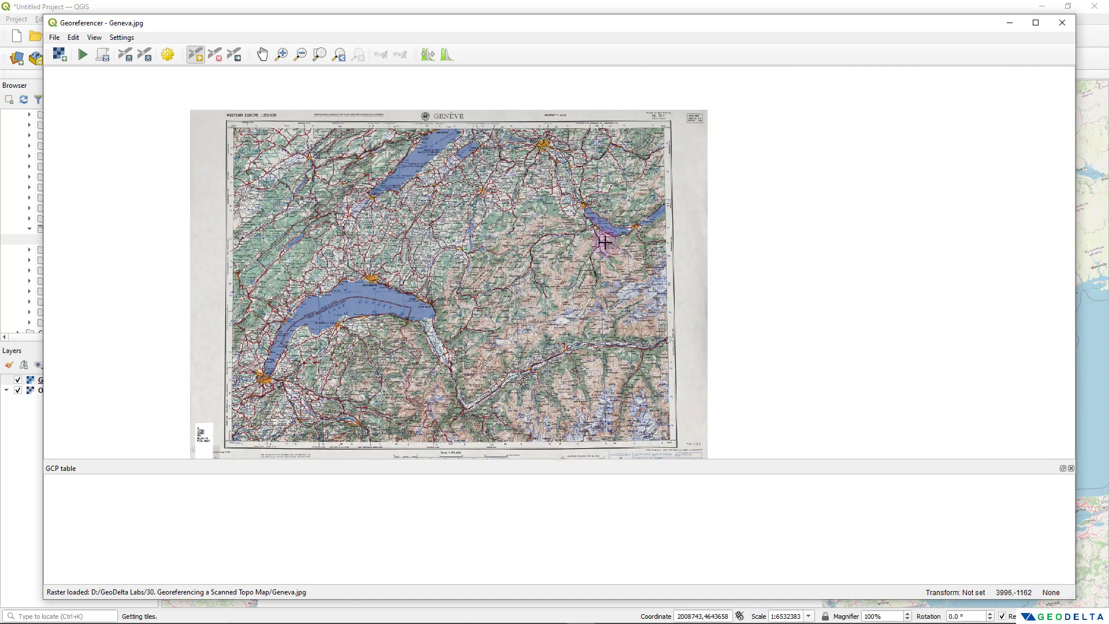
pyautogui.moveTo(346, 395); pyautogui.dragTo(357, 367)
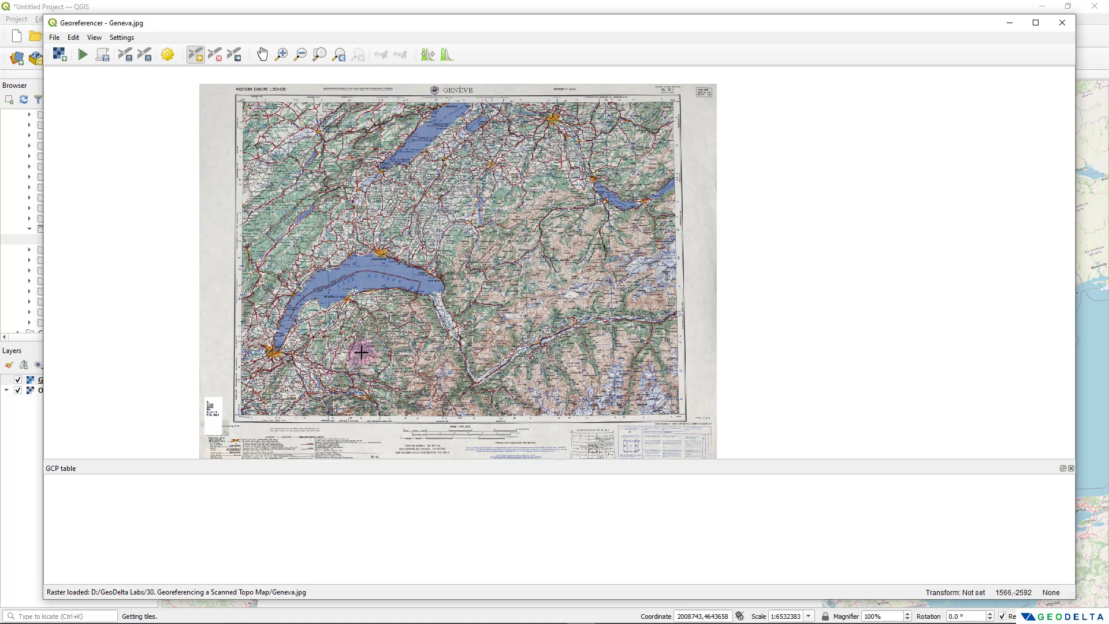
pyautogui.scroll(4, 349, 376)
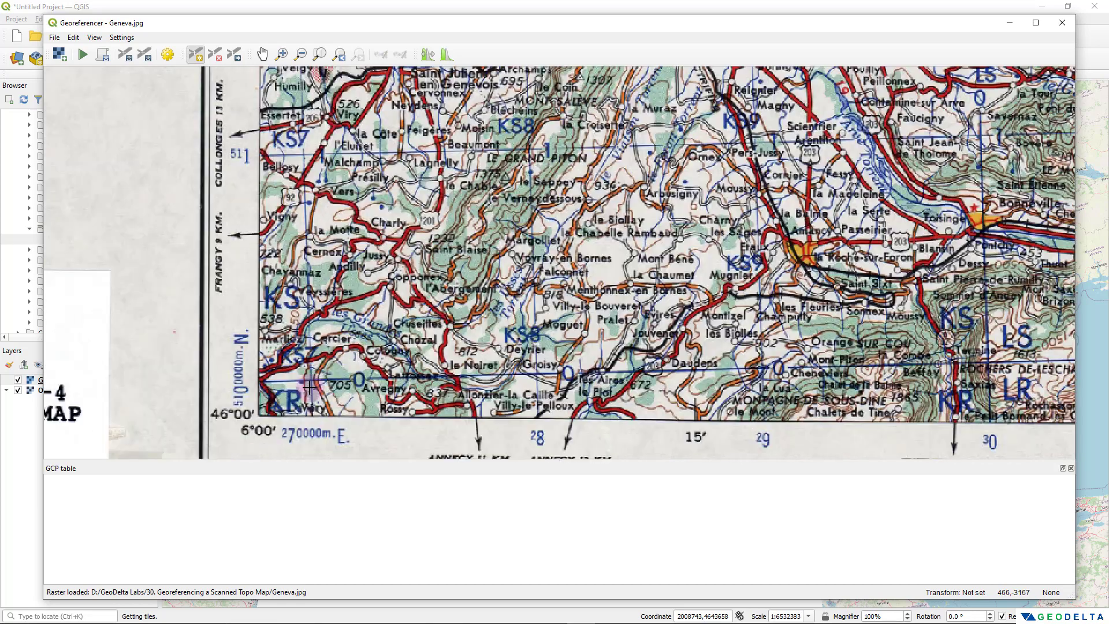
pyautogui.scroll(1, 310, 386)
pyautogui.moveTo(323, 384); pyautogui.dragTo(345, 253)
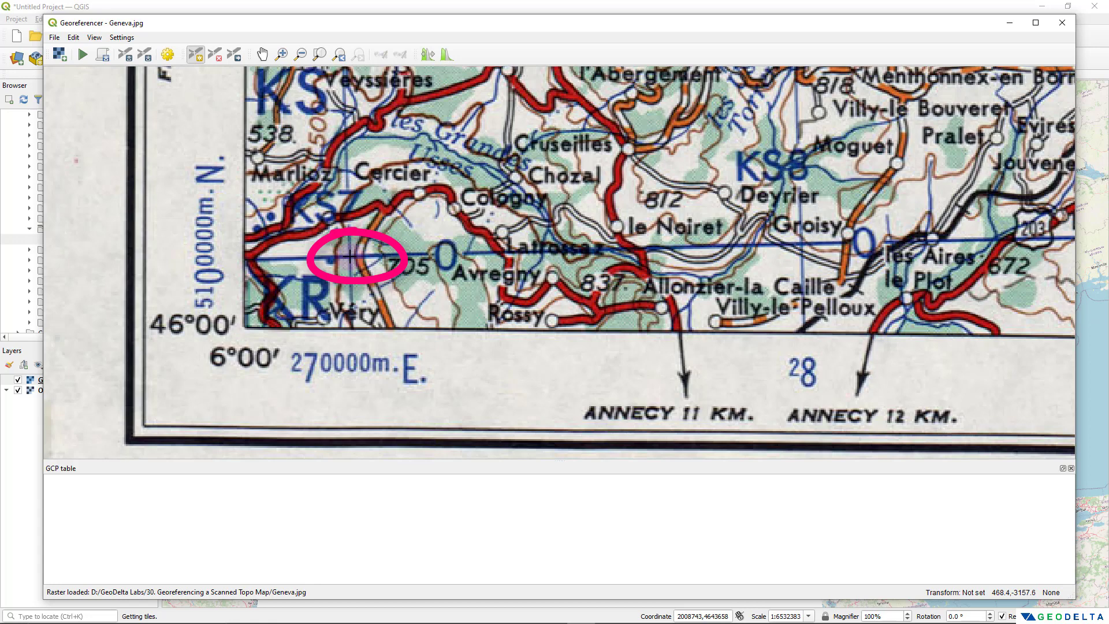
# - Place a control point on the south-west grid corner with coordinates 270000 E, 5100000 N
pyautogui.click(349, 256)
pyautogui.moveTo(239, 223); pyautogui.dragTo(736, 166)
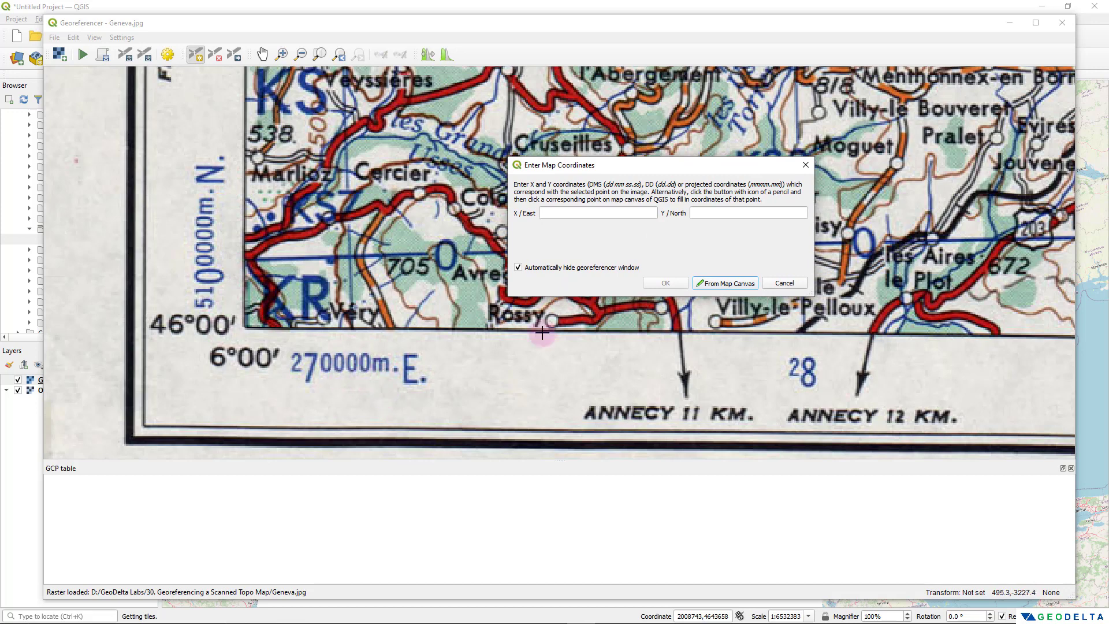
pyautogui.click(598, 214)
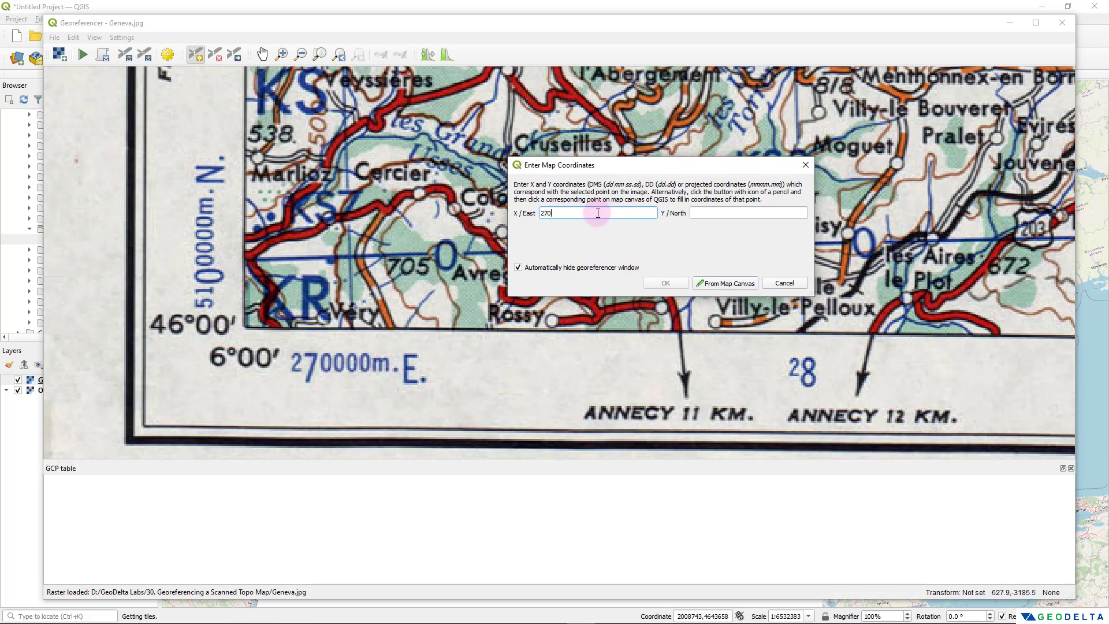
pyautogui.press('Tab')
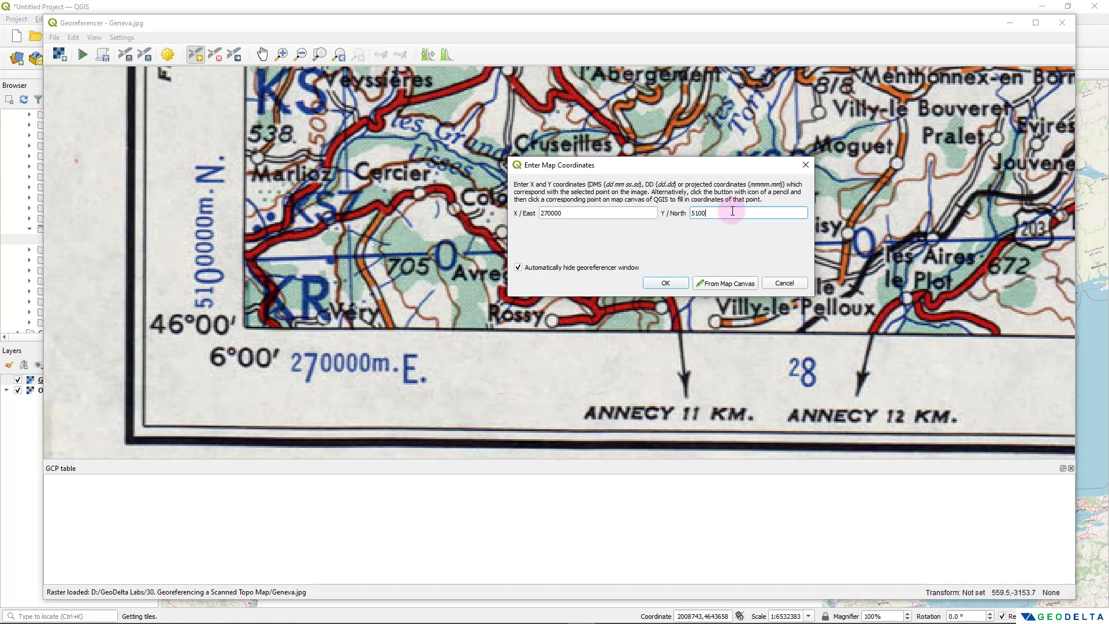
pyautogui.write('5100000')
pyautogui.click(666, 284)
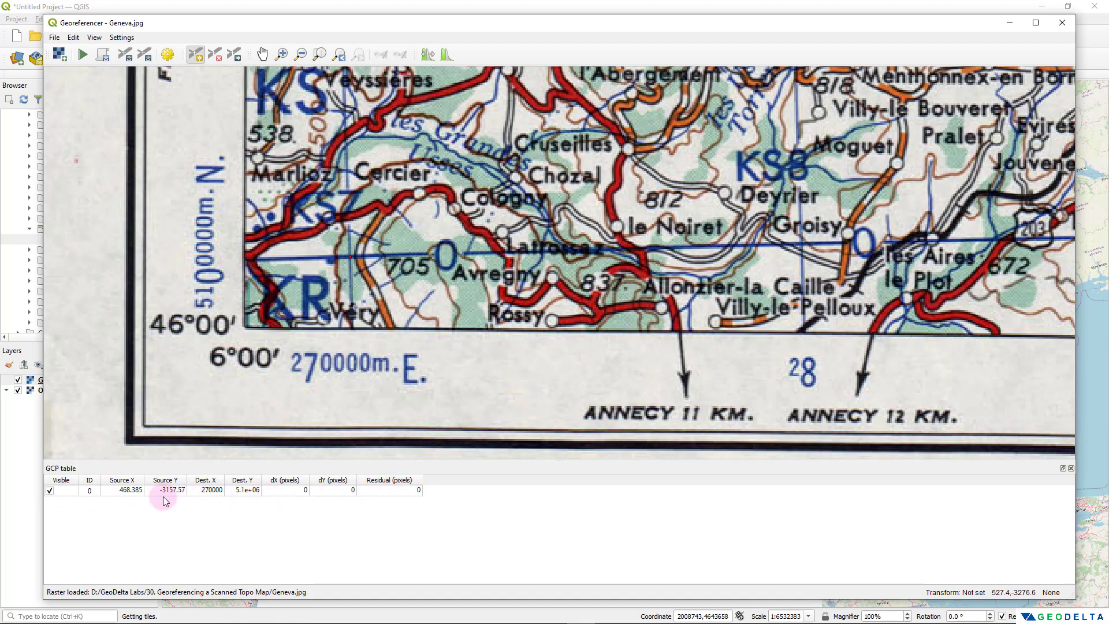
pyautogui.scroll(-4, 782, 220)
pyautogui.scroll(2, 782, 219)
pyautogui.scroll(-2, 736, 314)
pyautogui.scroll(-2, 692, 372)
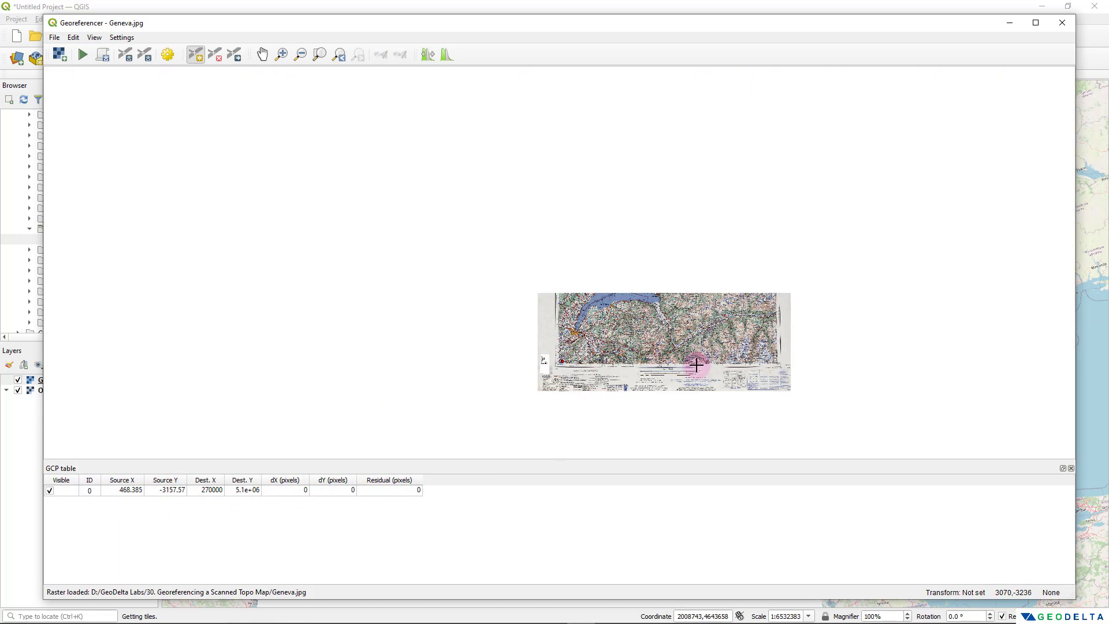
pyautogui.scroll(2, 671, 361)
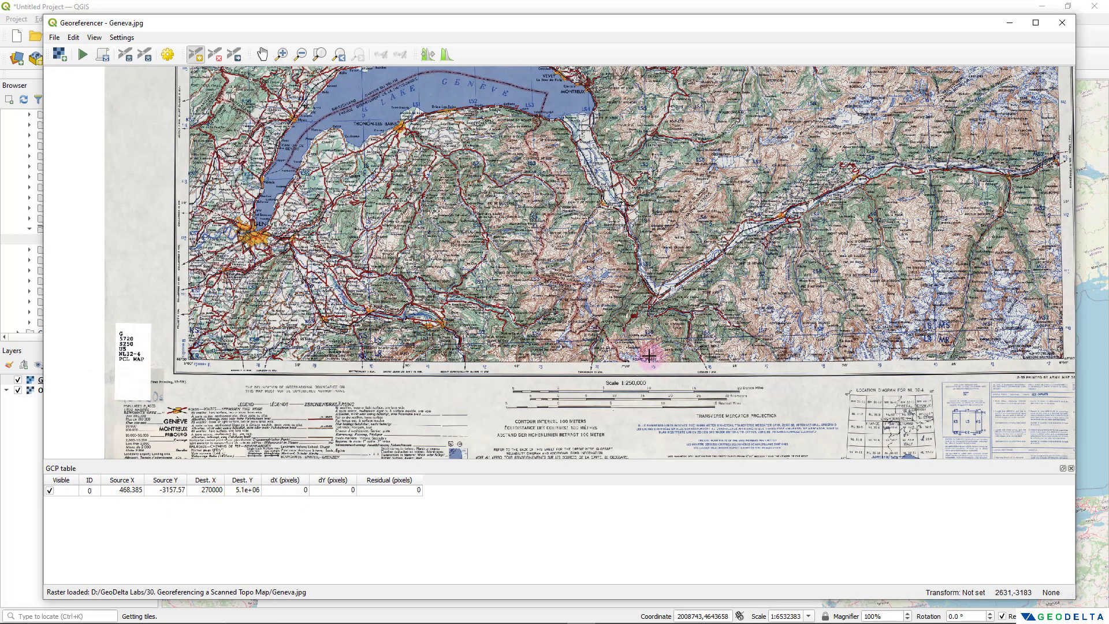
pyautogui.scroll(1, 254, 376)
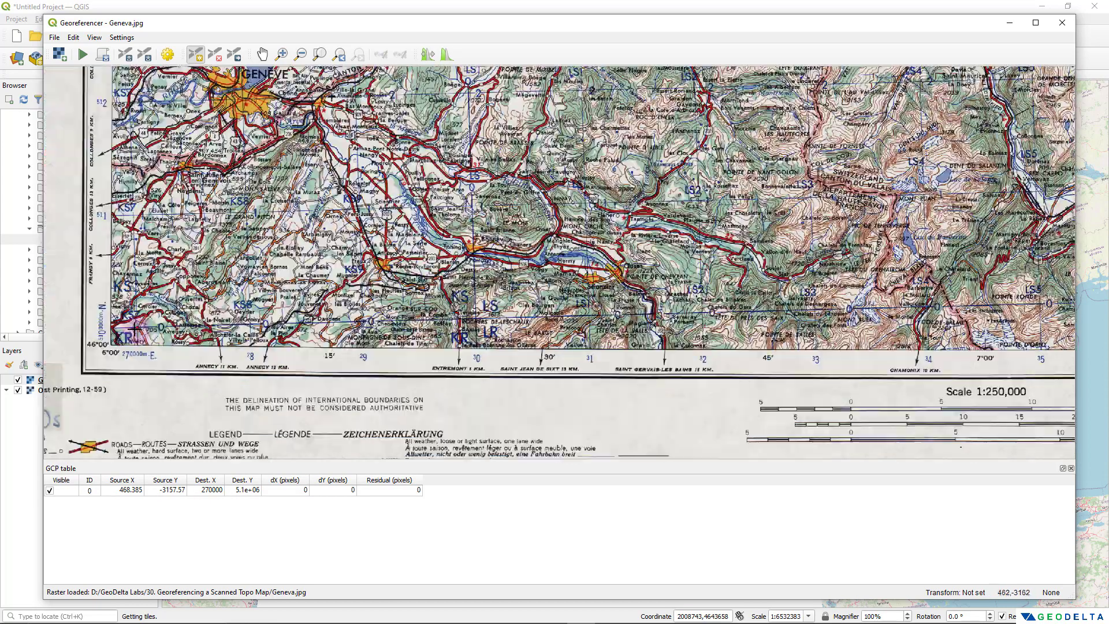
# - Pan along the sheet's bottom edge and place a control point on the grid crossing above 35
pyautogui.scroll(2, 120, 334)
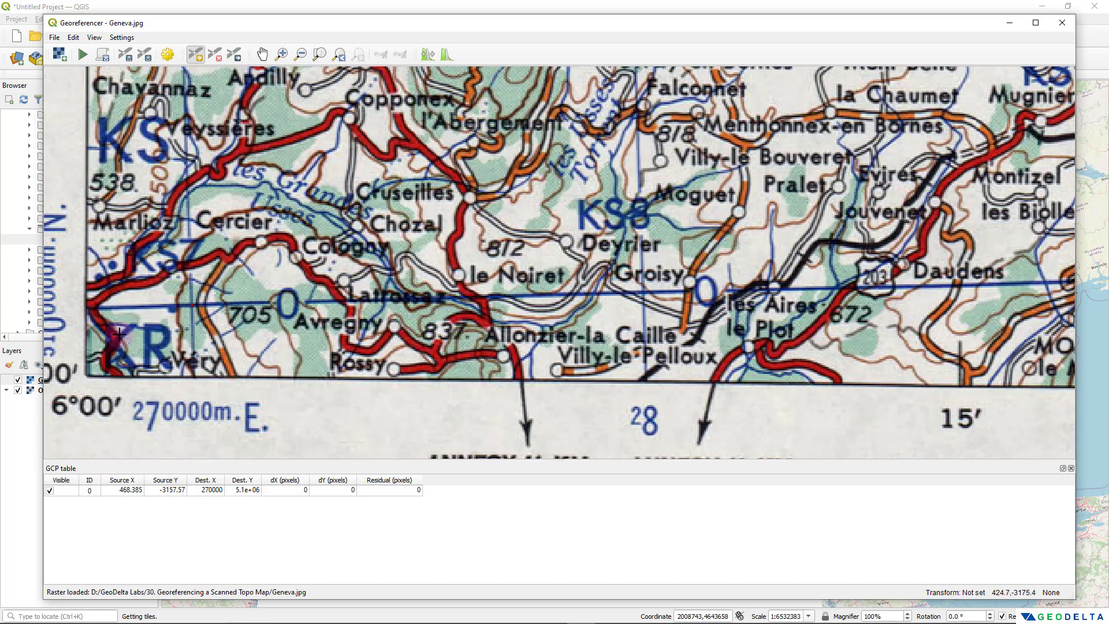
pyautogui.scroll(-1, 120, 327)
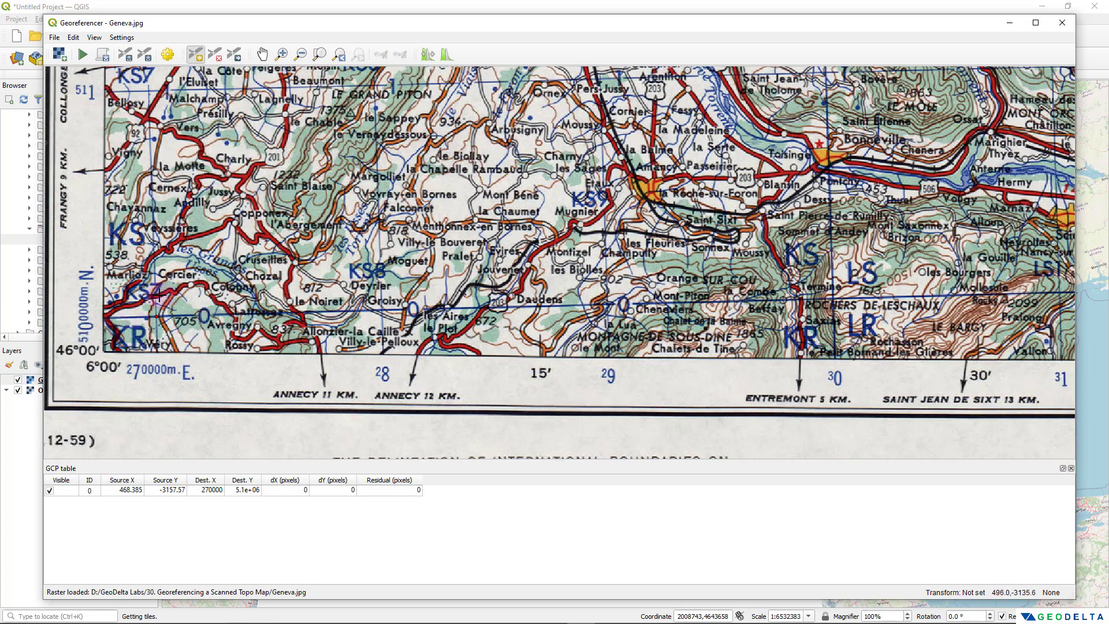
pyautogui.press('Right')
pyautogui.press('Right')
pyautogui.press('Right')
pyautogui.press('Right')
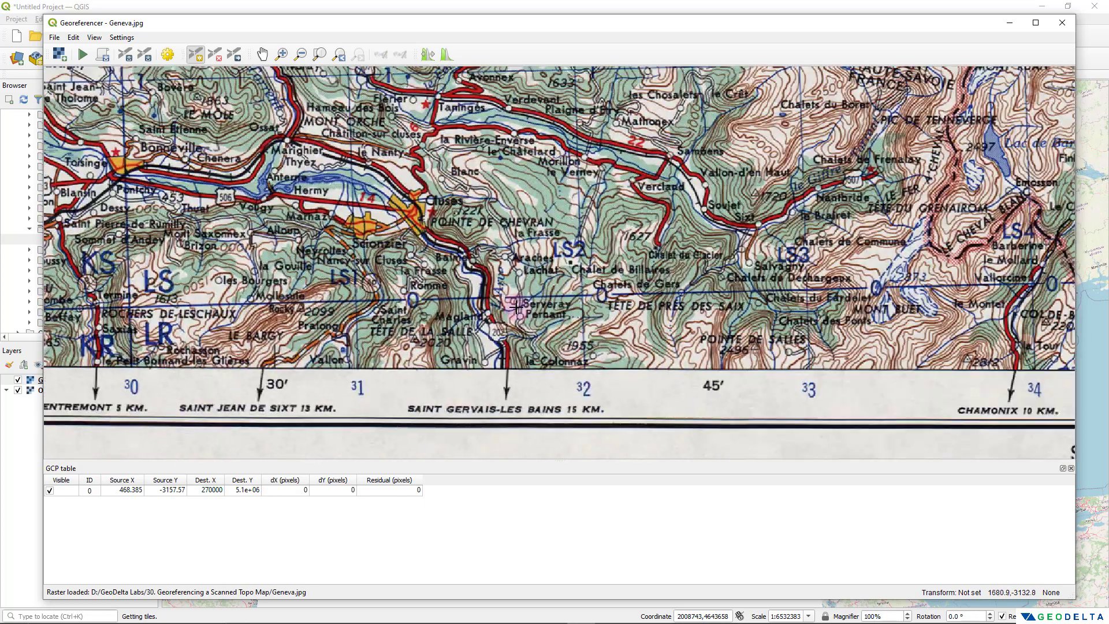
pyautogui.press('Right')
pyautogui.press('Right')
pyautogui.scroll(-3, 629, 300)
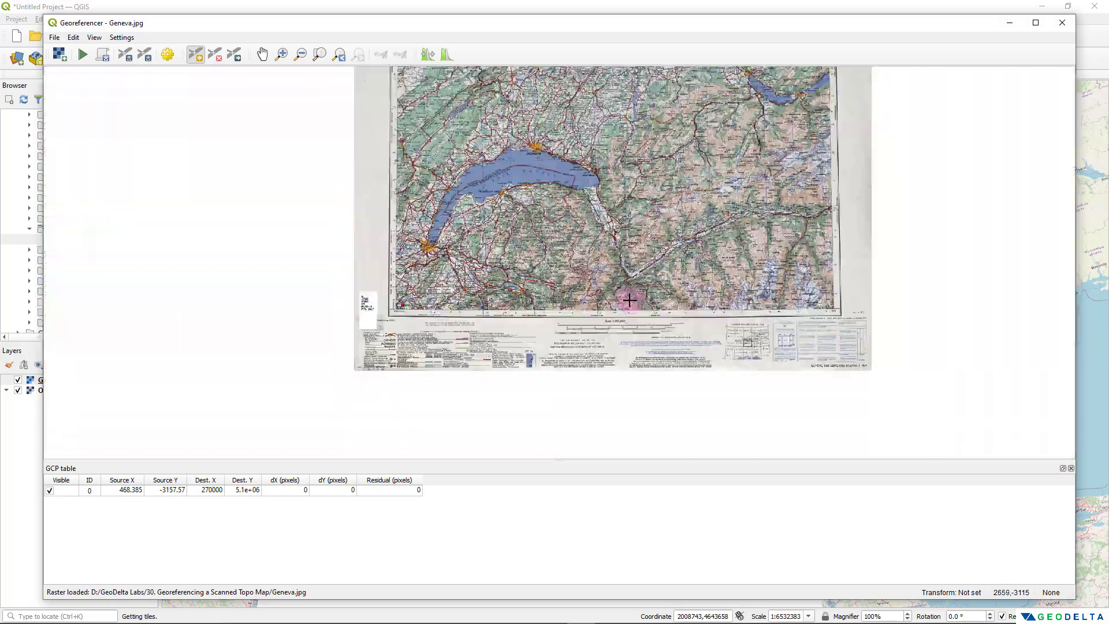
pyautogui.scroll(4, 645, 300)
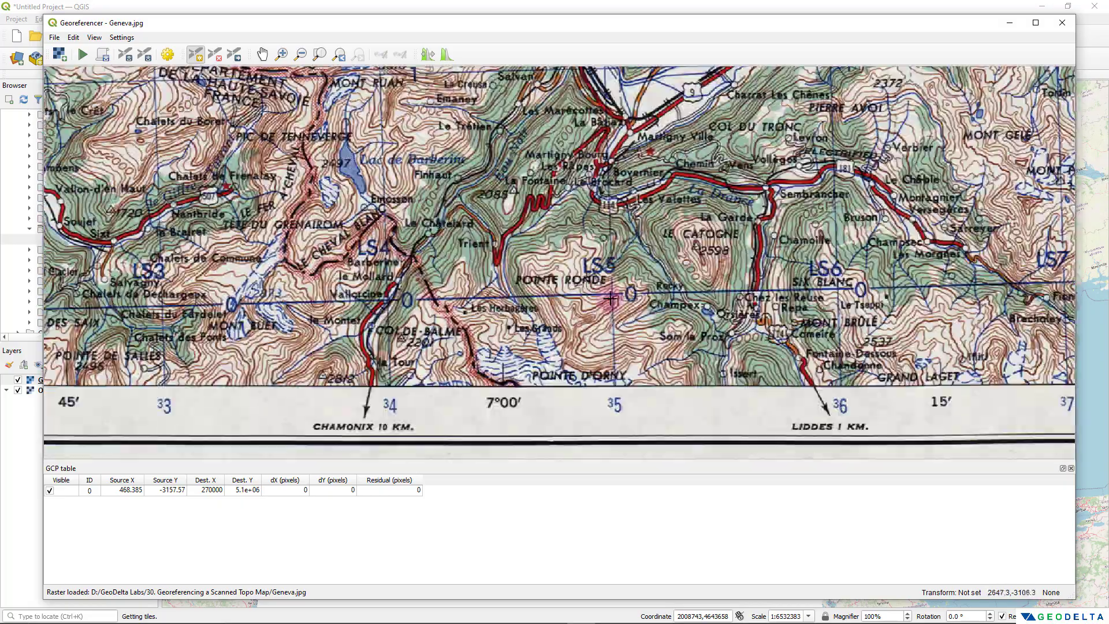
pyautogui.scroll(-4, 611, 298)
pyautogui.scroll(2, 537, 272)
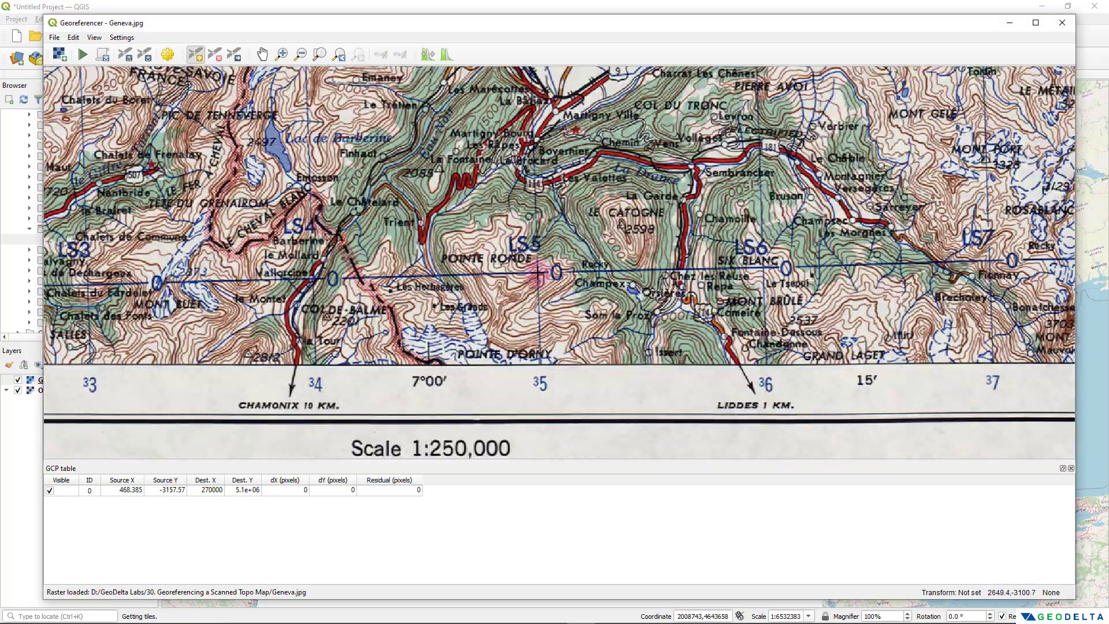
pyautogui.click(538, 272)
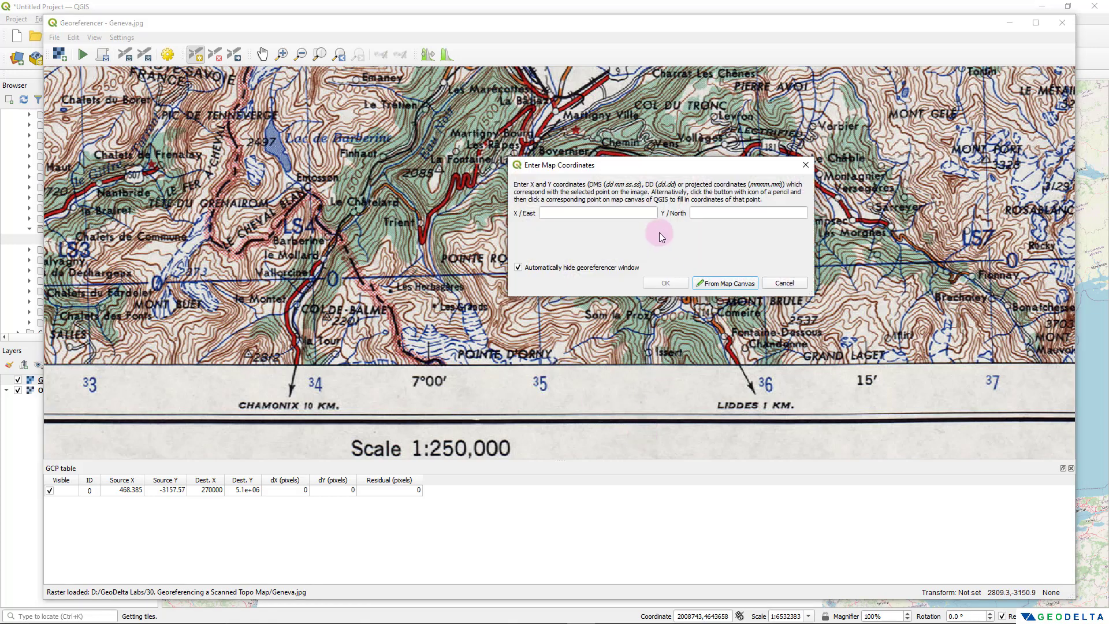
# - Give the new control point coordinates 350000 E, 5100000 N and confirm it
pyautogui.moveTo(632, 169); pyautogui.dragTo(762, 207)
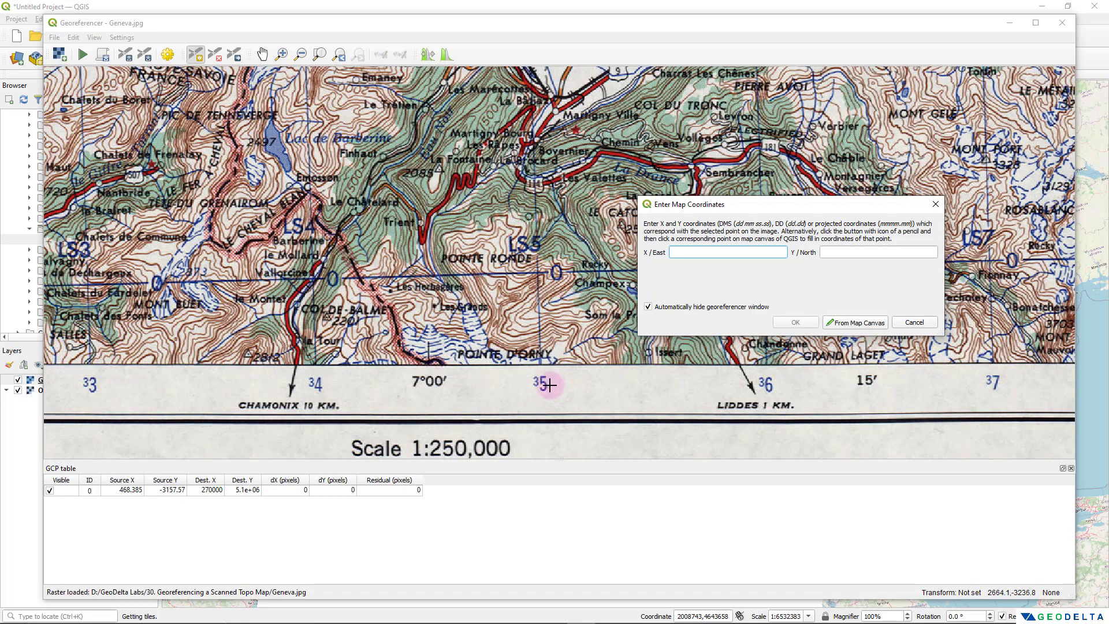
pyautogui.scroll(-2, 547, 389)
pyautogui.scroll(-2, 210, 384)
pyautogui.scroll(1, 312, 367)
pyautogui.scroll(2, 261, 365)
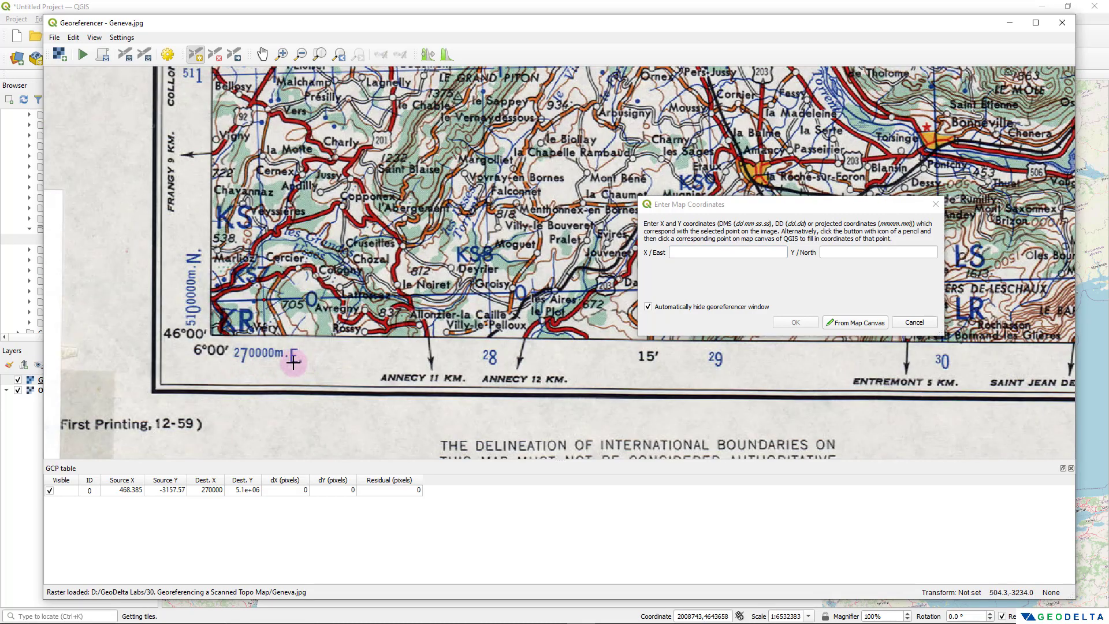
pyautogui.scroll(-1, 404, 366)
pyautogui.scroll(1, 698, 396)
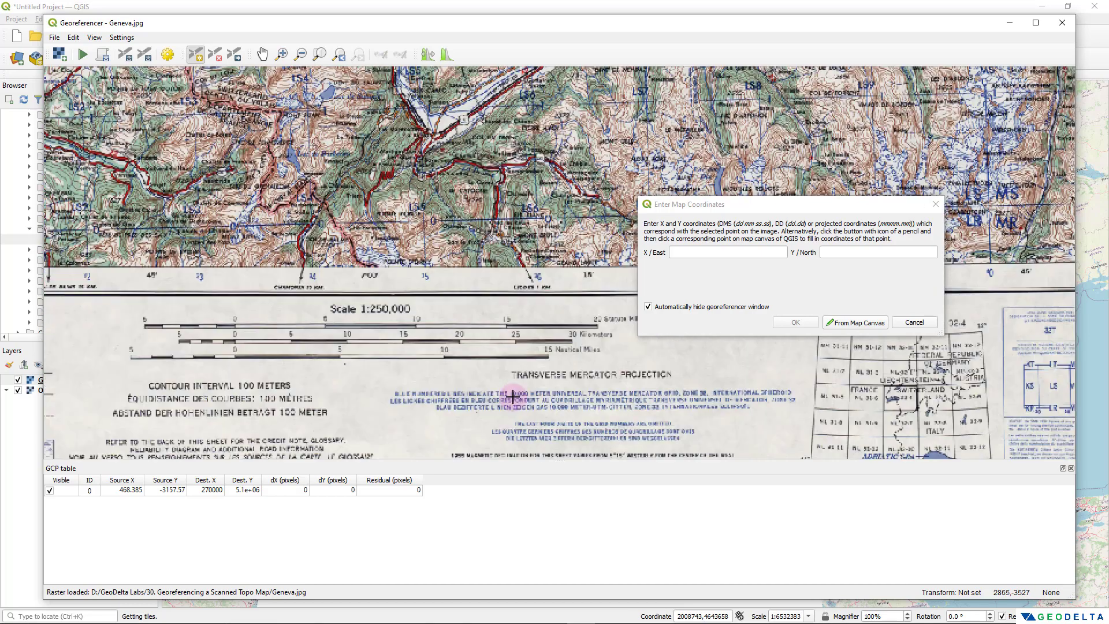
pyautogui.scroll(1, 508, 396)
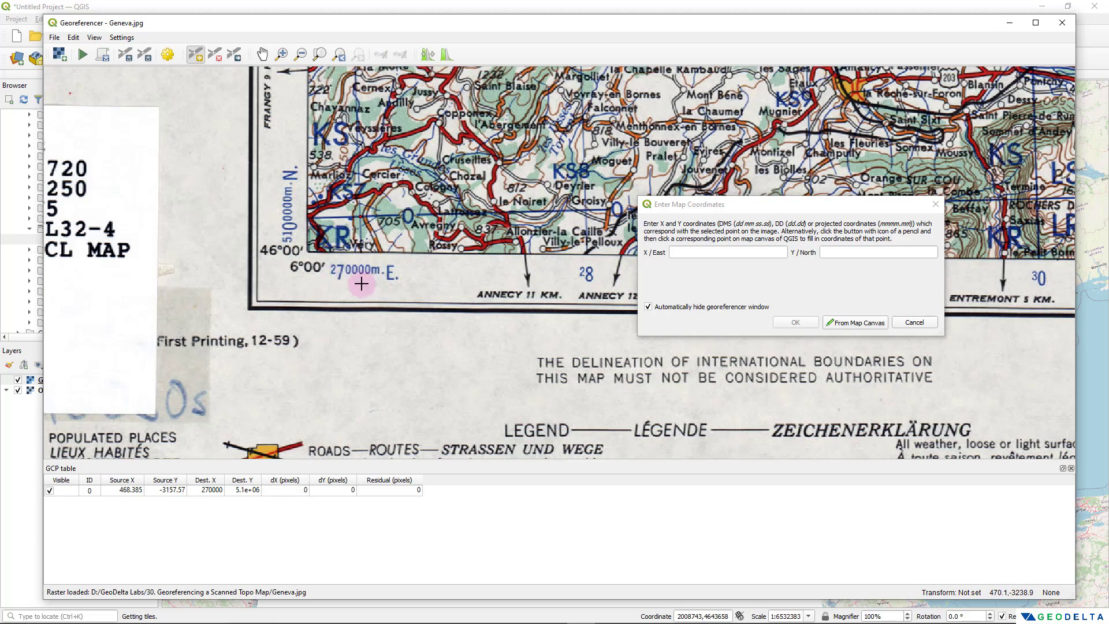
pyautogui.scroll(-2, 361, 283)
pyautogui.scroll(2, 475, 260)
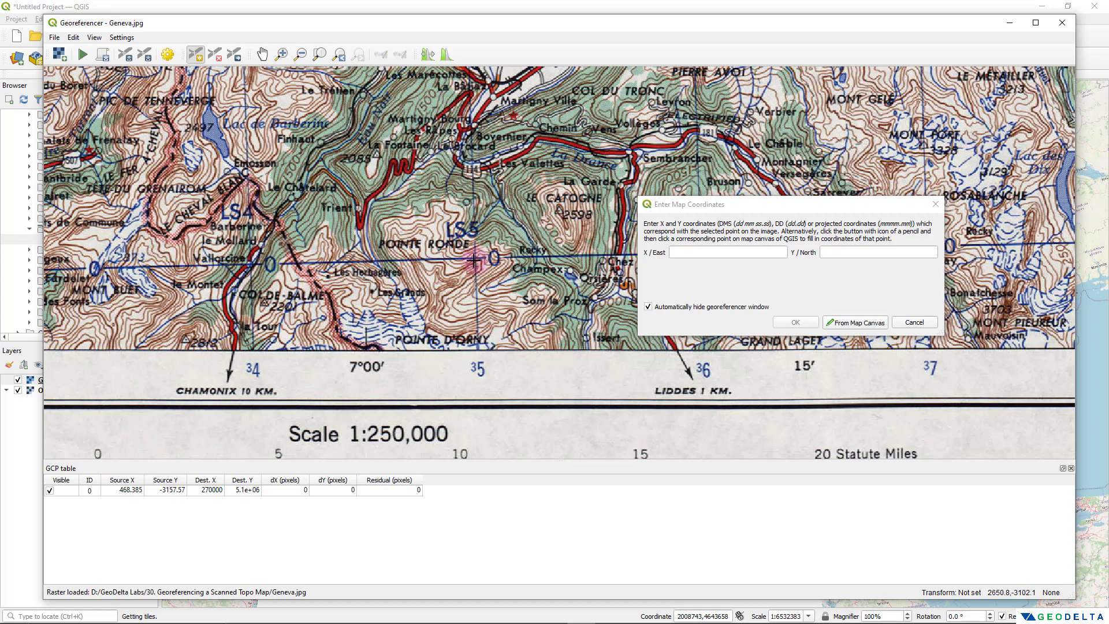
pyautogui.click(682, 251)
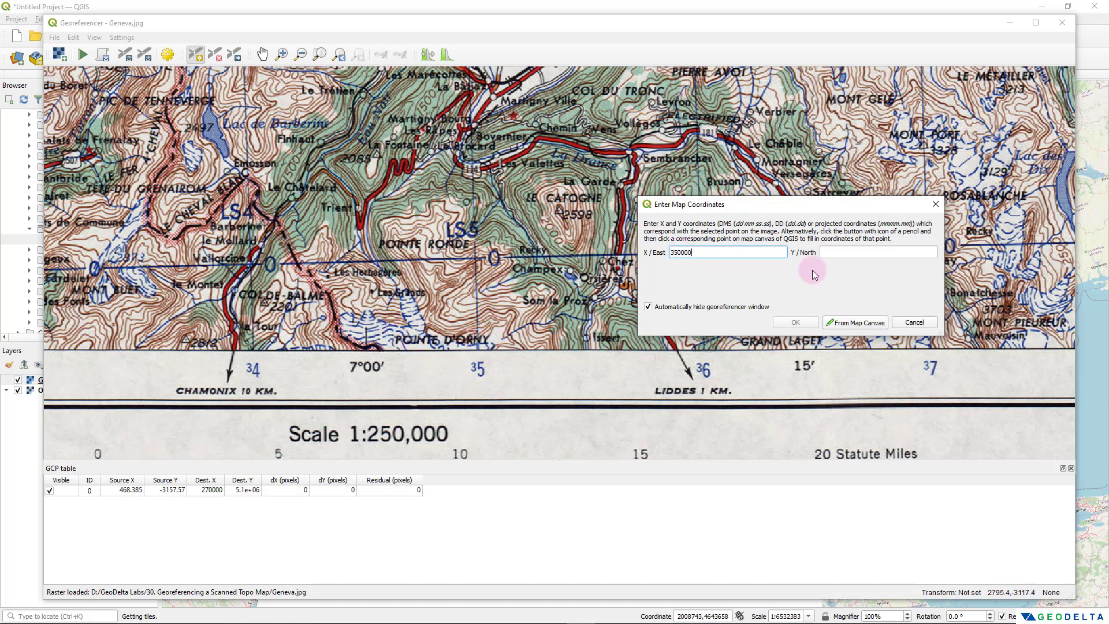
pyautogui.click(849, 258)
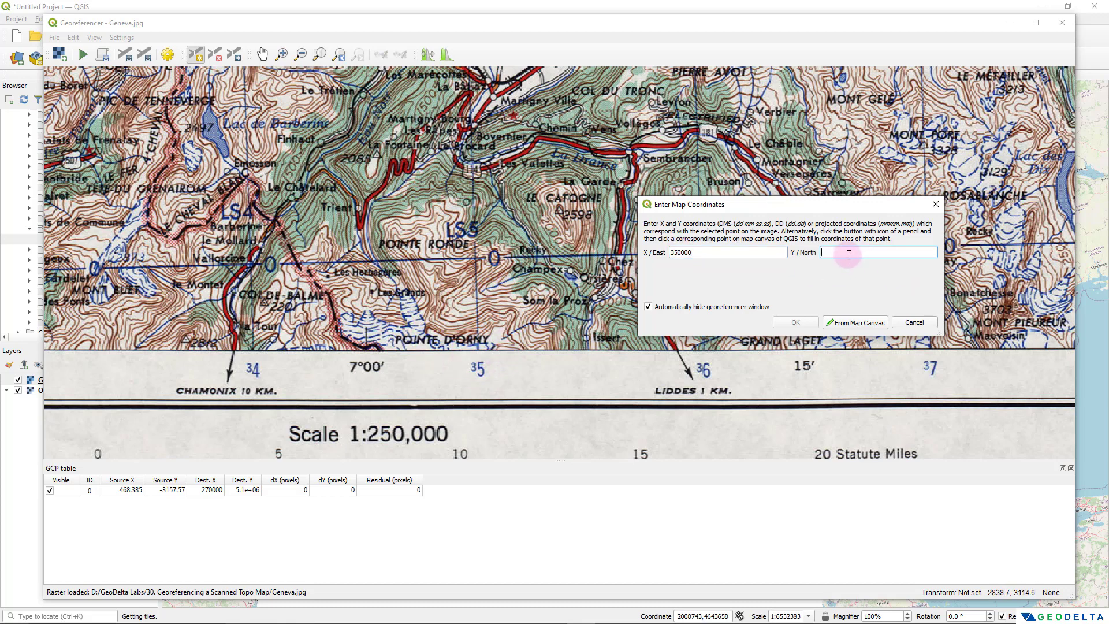
pyautogui.scroll(-3, 258, 302)
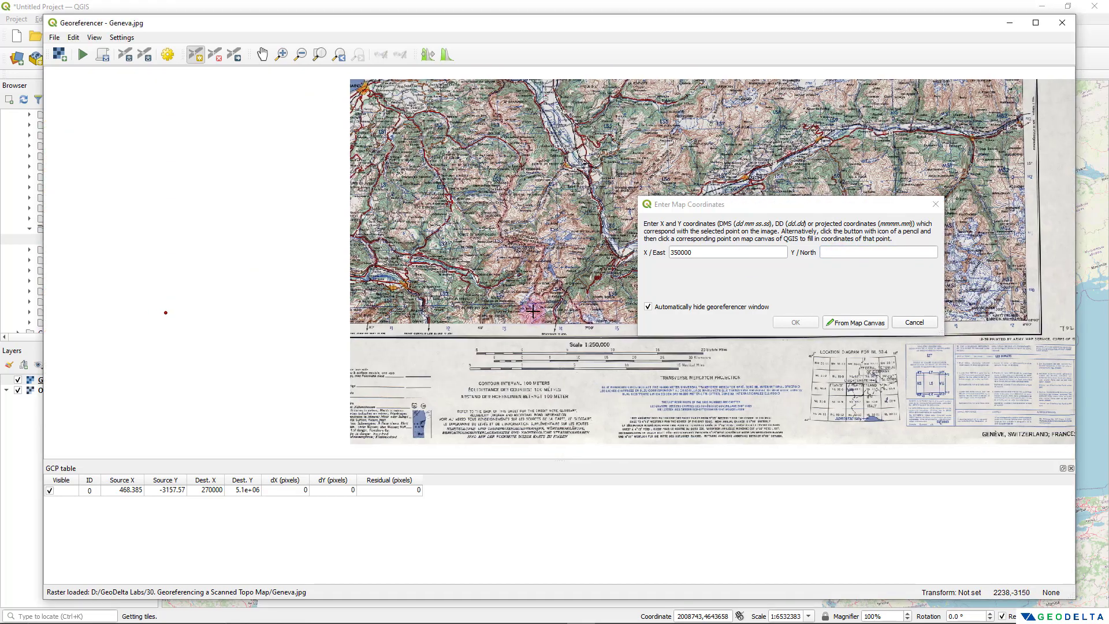
pyautogui.scroll(5, 354, 323)
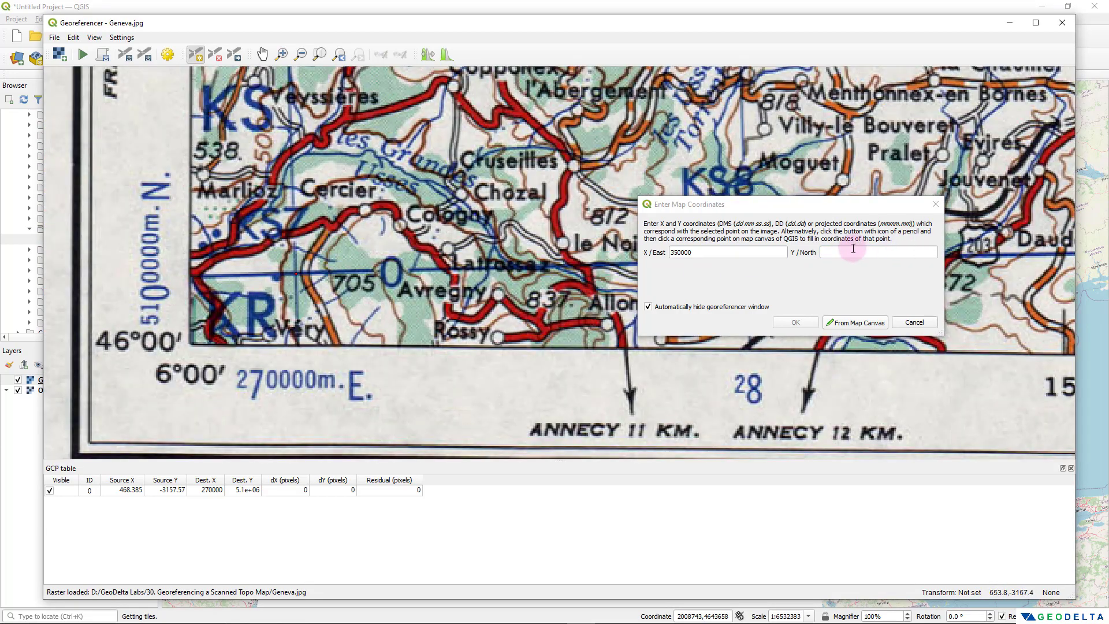
pyautogui.click(852, 249)
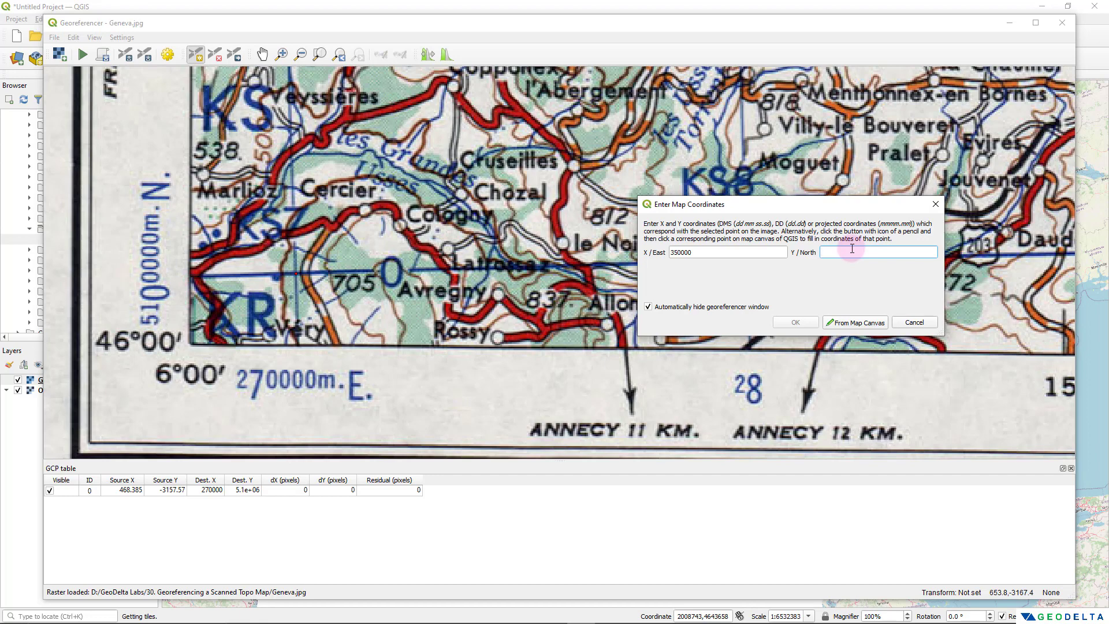
pyautogui.write('5100000')
pyautogui.click(792, 322)
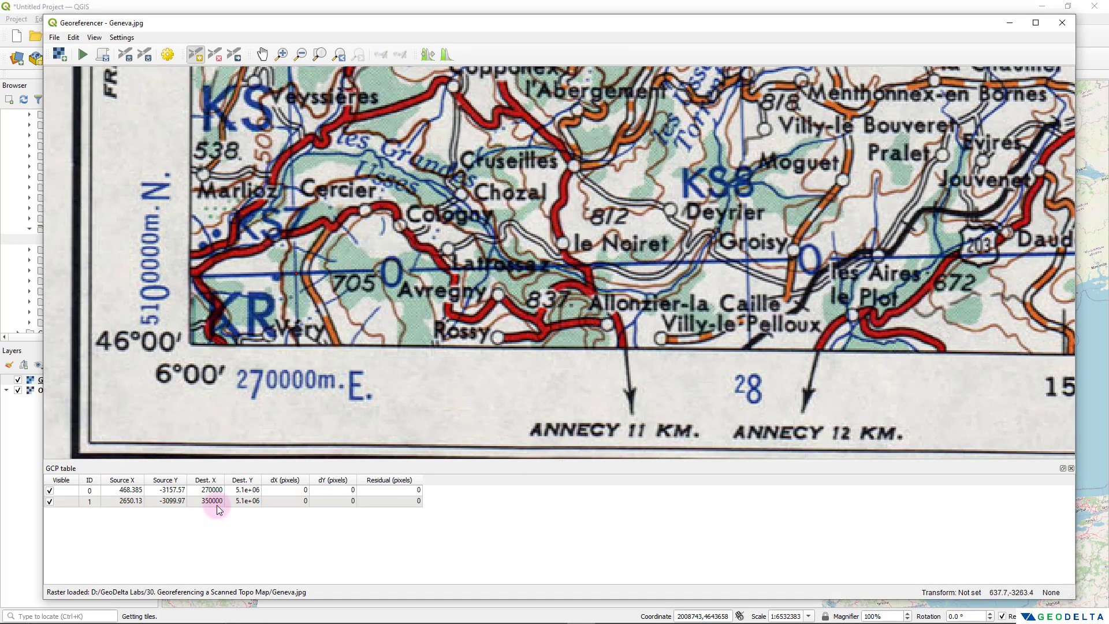
# - Pan to the south-east corner and mark the Nollenhorn grid crossing as a control point
pyautogui.scroll(-2, 934, 296)
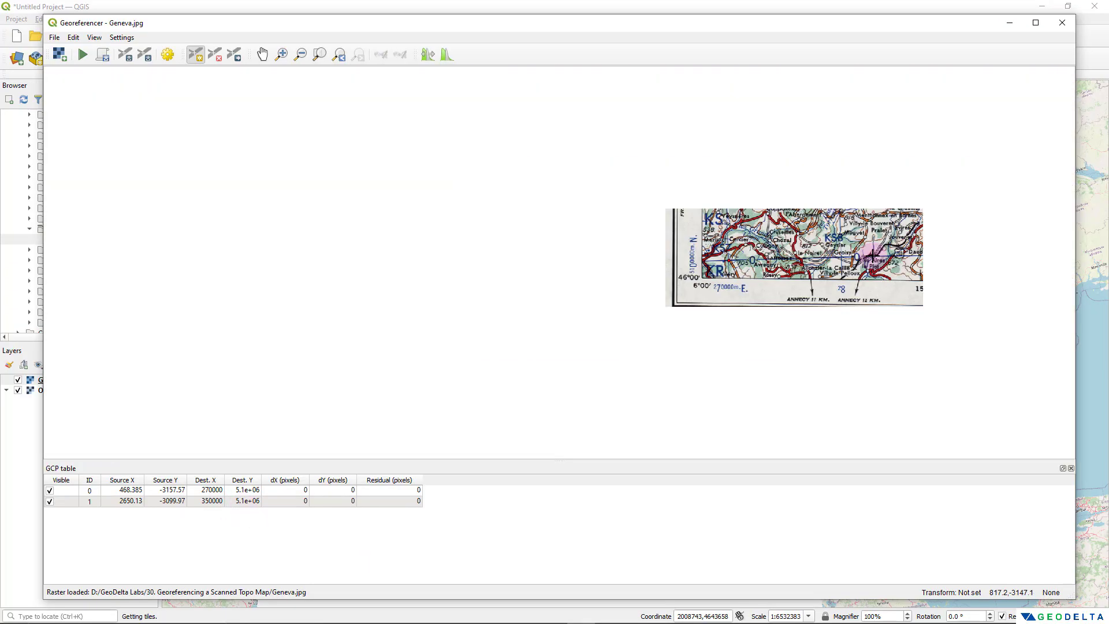
pyautogui.moveTo(935, 297); pyautogui.dragTo(461, 306)
pyautogui.moveTo(809, 306); pyautogui.dragTo(483, 312)
pyautogui.moveTo(765, 312); pyautogui.dragTo(375, 321)
pyautogui.scroll(3, 741, 313)
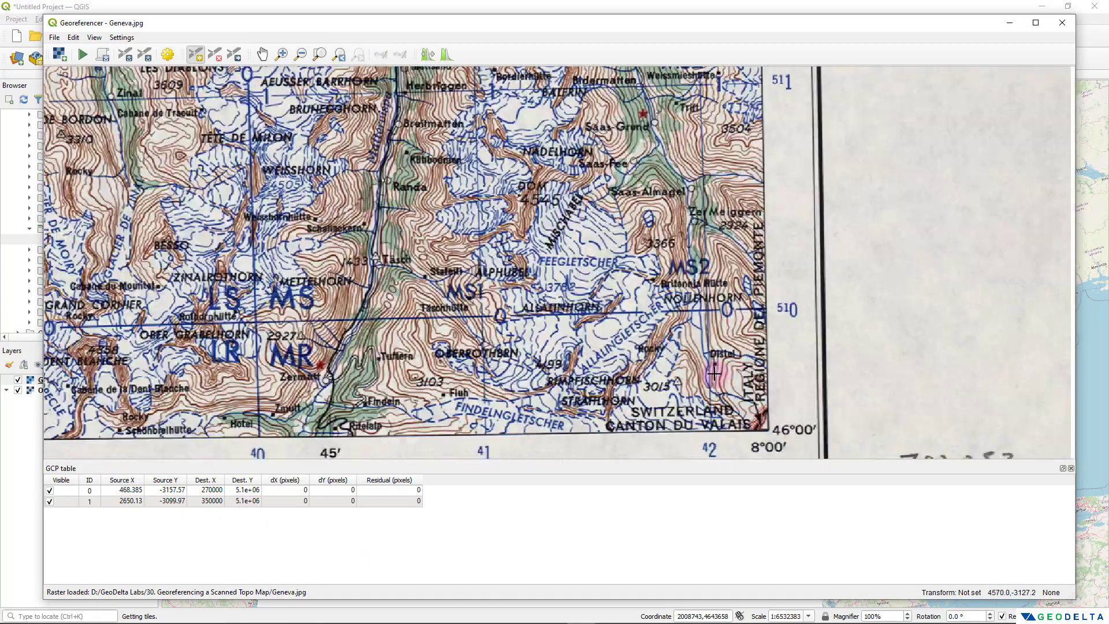
pyautogui.scroll(1, 731, 263)
pyautogui.scroll(-1, 727, 269)
pyautogui.scroll(2, 688, 253)
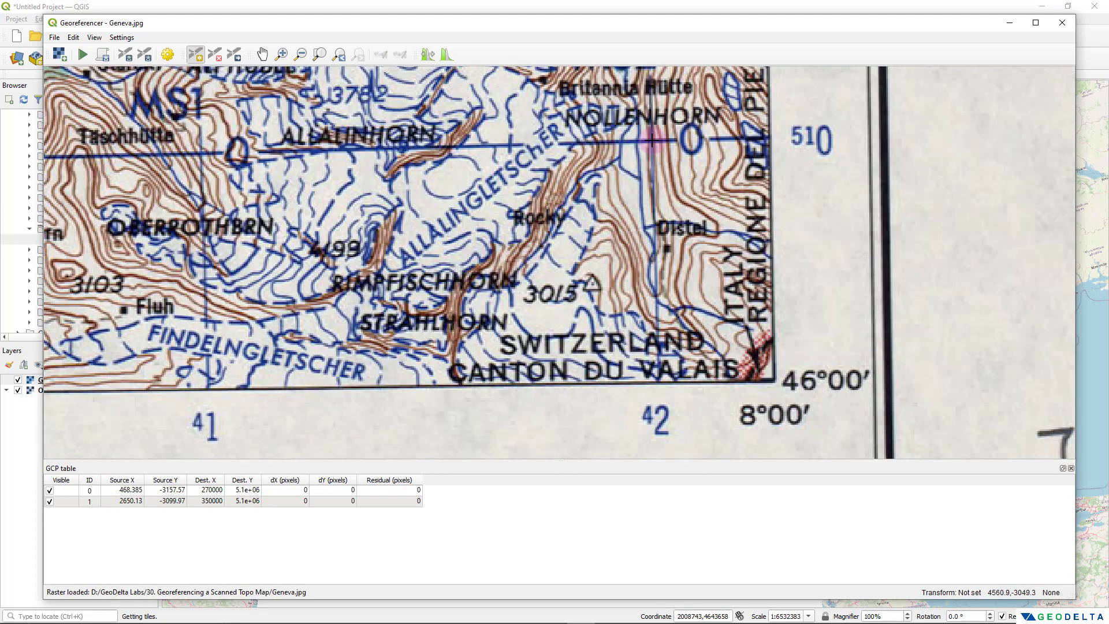
pyautogui.click(651, 141)
# - Give the Nollenhorn point coordinates 420000 east and 5100000 north
pyautogui.moveTo(716, 200); pyautogui.dragTo(255, 227)
pyautogui.click(251, 274)
pyautogui.click(239, 278)
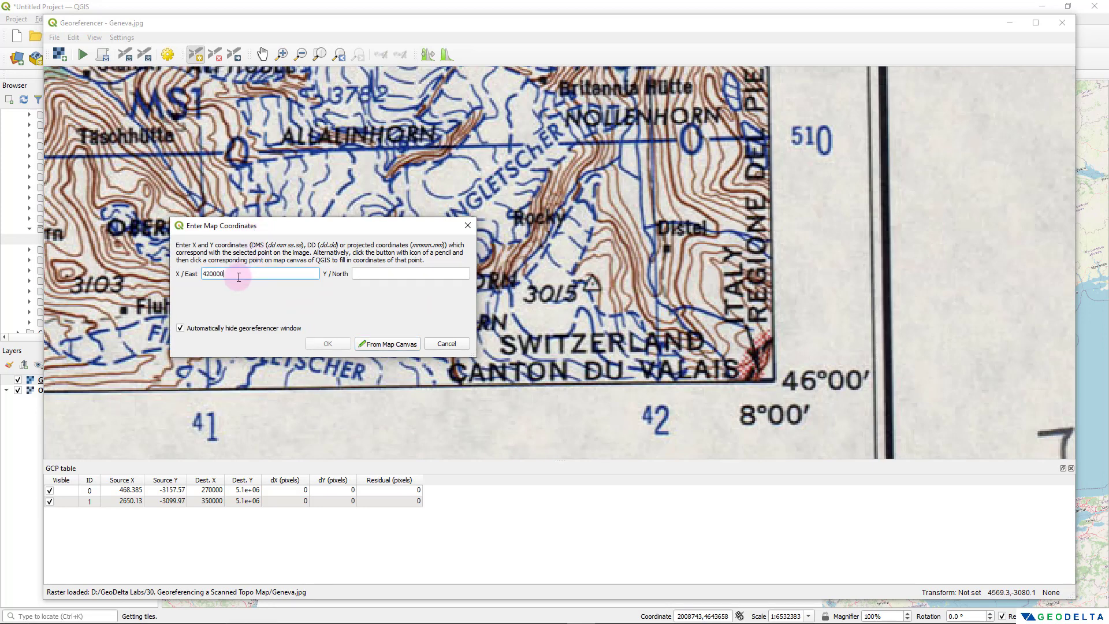
pyautogui.click(366, 275)
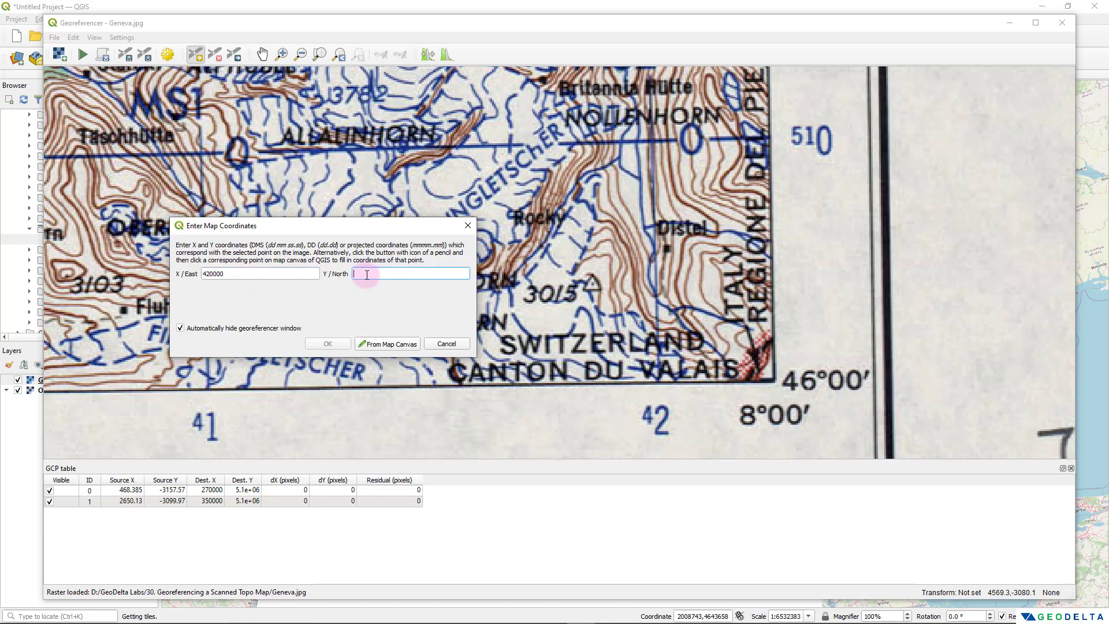
pyautogui.write('5100000')
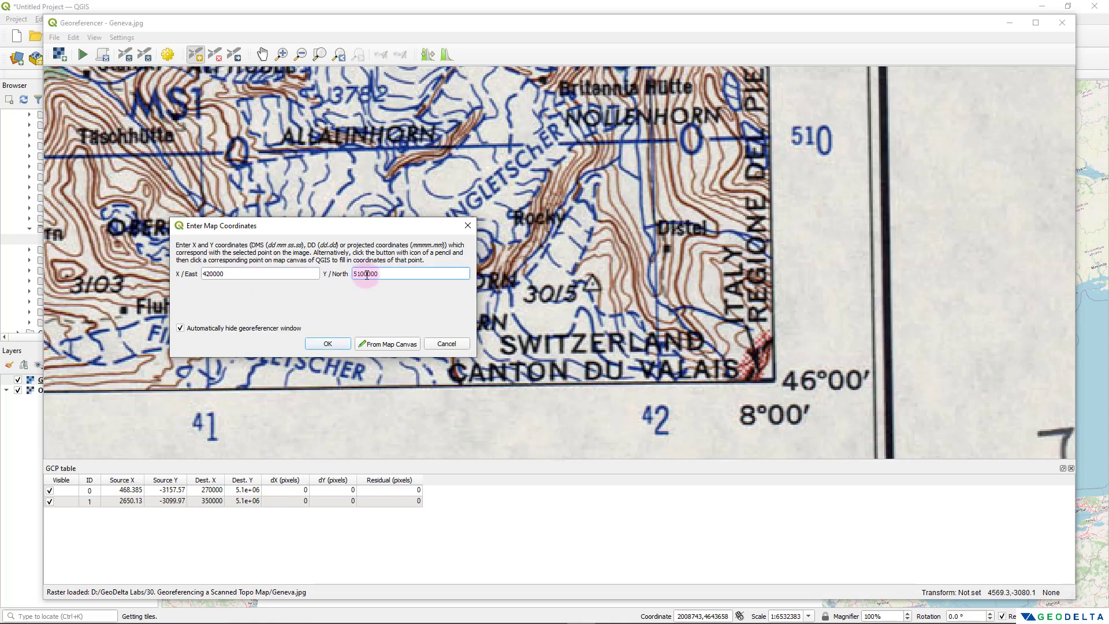
pyautogui.click(333, 343)
pyautogui.scroll(-6, 379, 431)
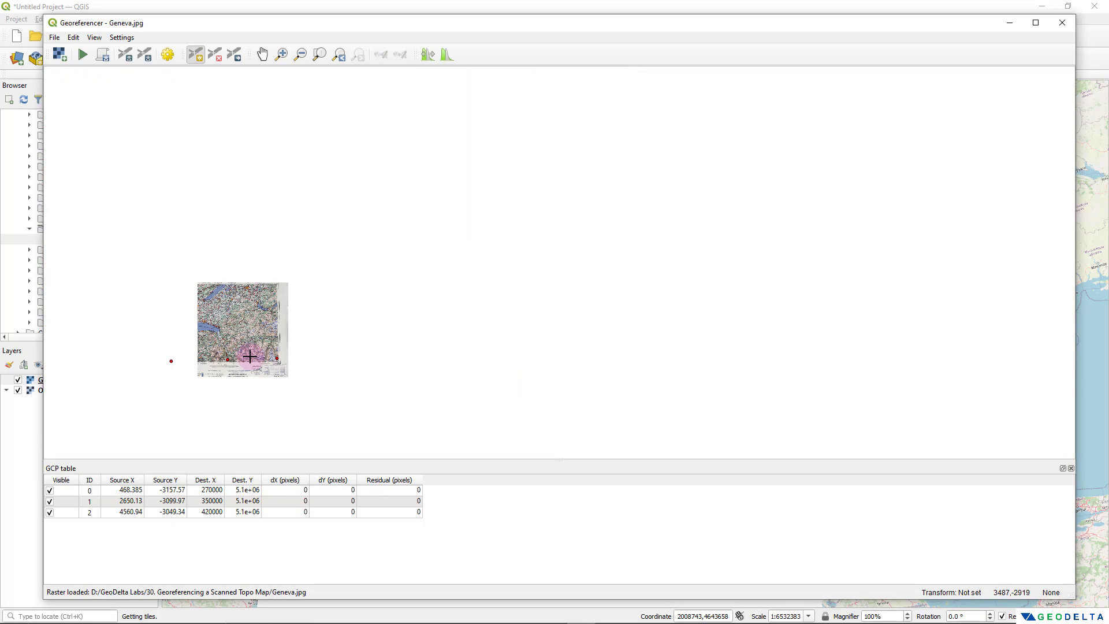
# - Add control points at mid-map grid crossings, 300000 and 360000 E, both at 5150000 N
pyautogui.scroll(1, 522, 372)
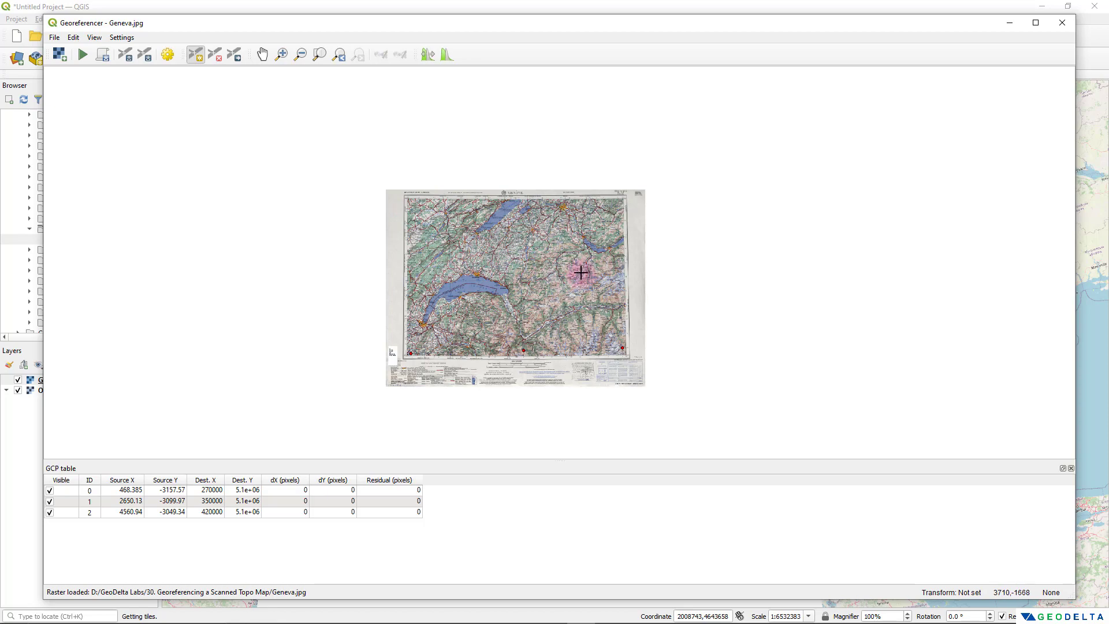
pyautogui.scroll(5, 496, 283)
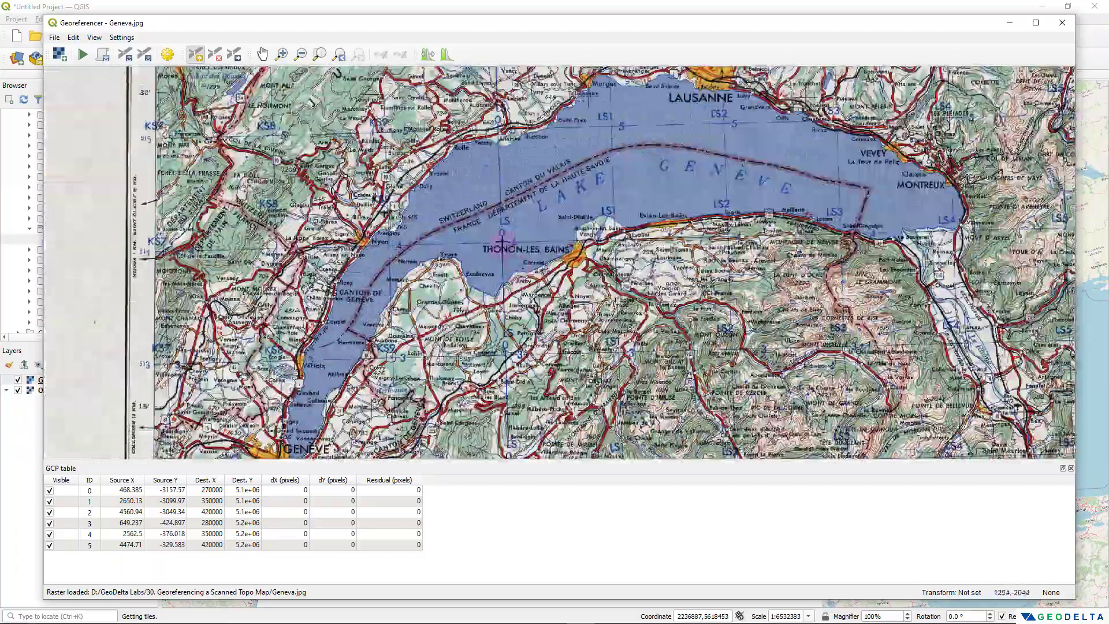
pyautogui.click(502, 242)
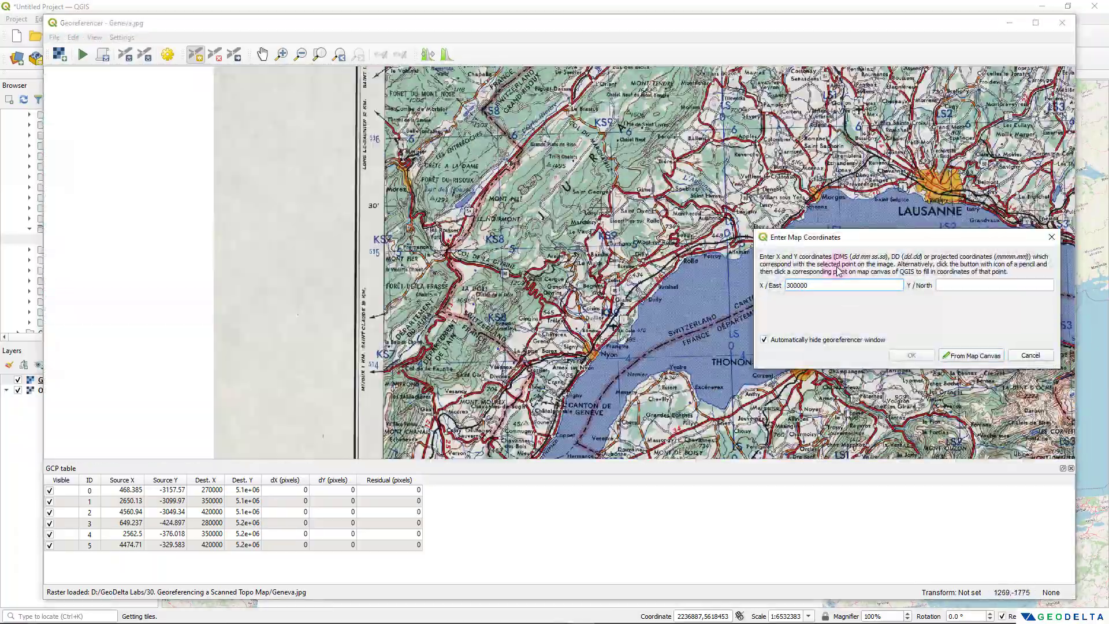
pyautogui.click(951, 283)
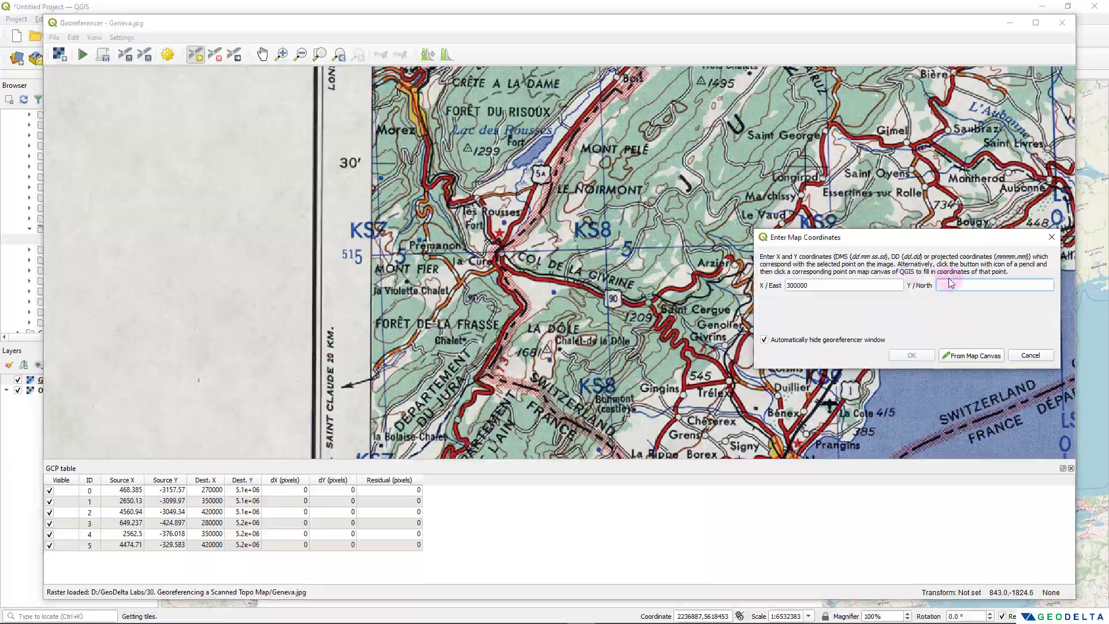
pyautogui.write('5150000')
pyautogui.press('Return')
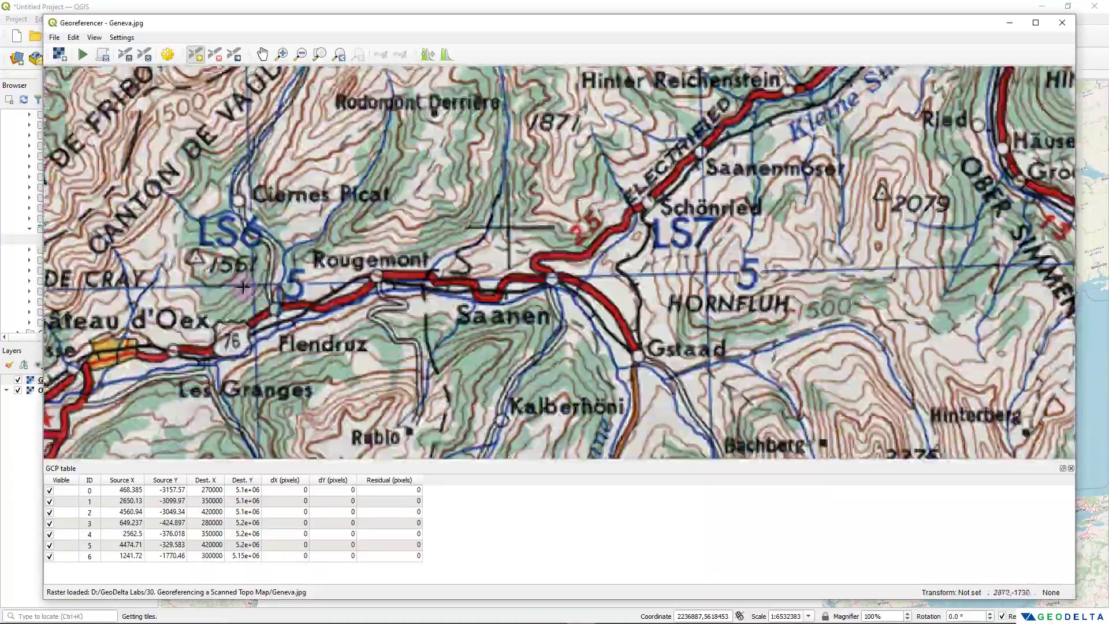
pyautogui.click(286, 295)
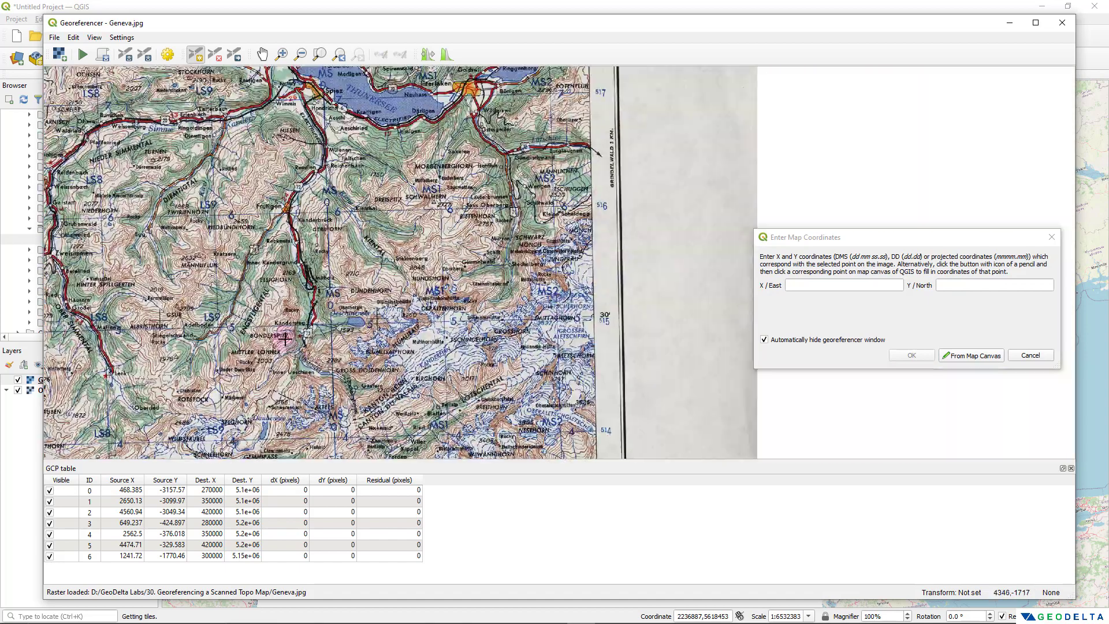
pyautogui.click(835, 284)
pyautogui.write('5150000')
pyautogui.click(912, 355)
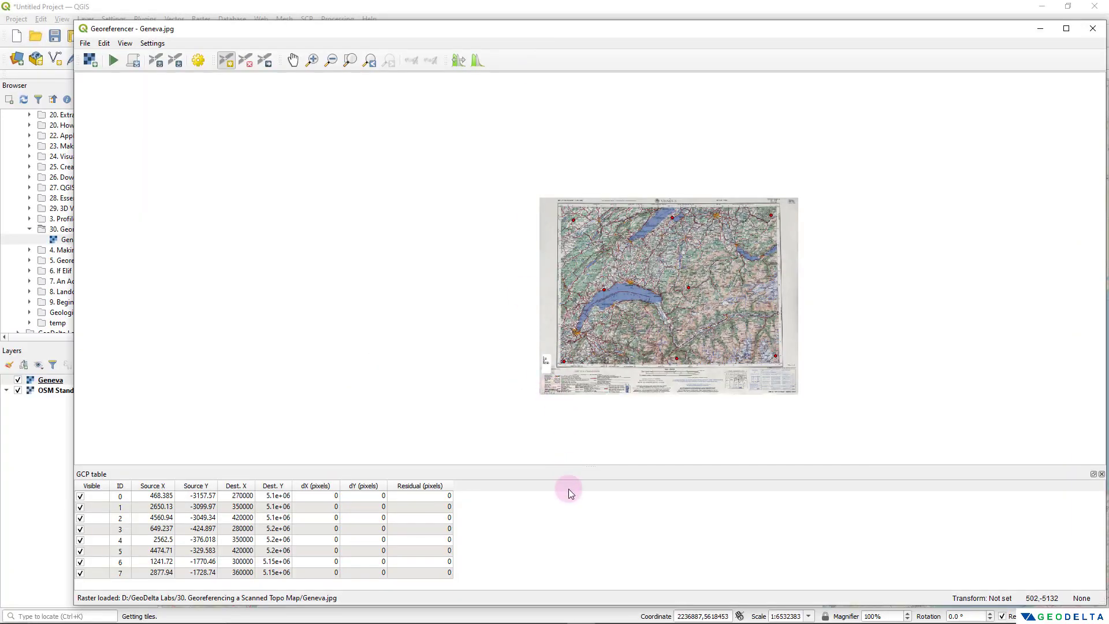
# - Enlarge the GCP table panel, then zoom and pan the scanned map to fill the canvas
pyautogui.moveTo(570, 466); pyautogui.dragTo(564, 411)
pyautogui.scroll(2, 497, 383)
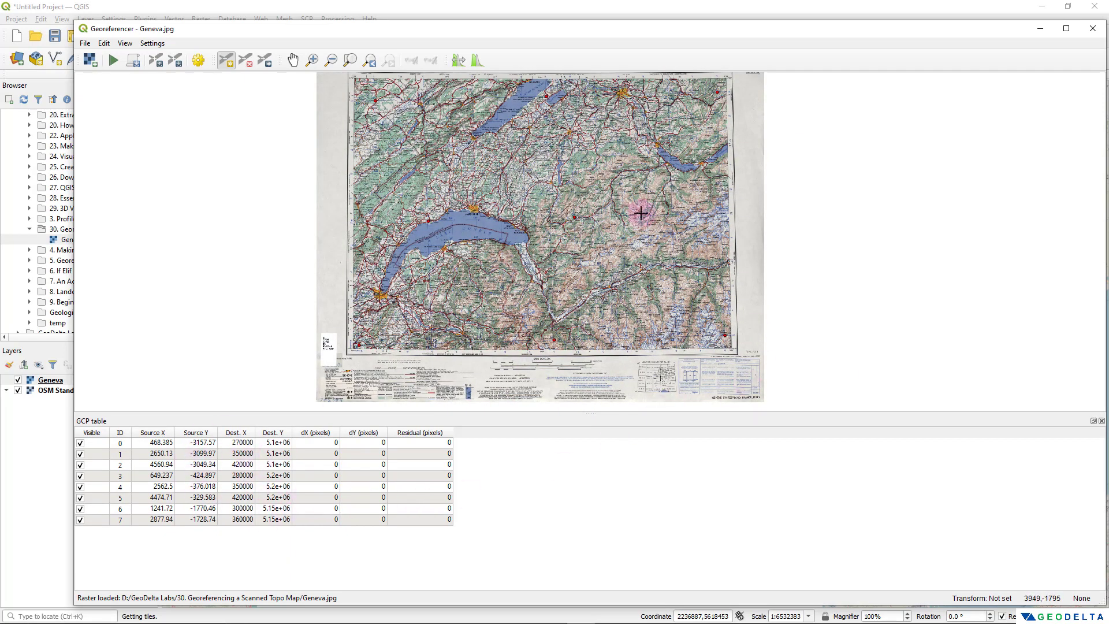
pyautogui.moveTo(618, 208); pyautogui.dragTo(592, 208)
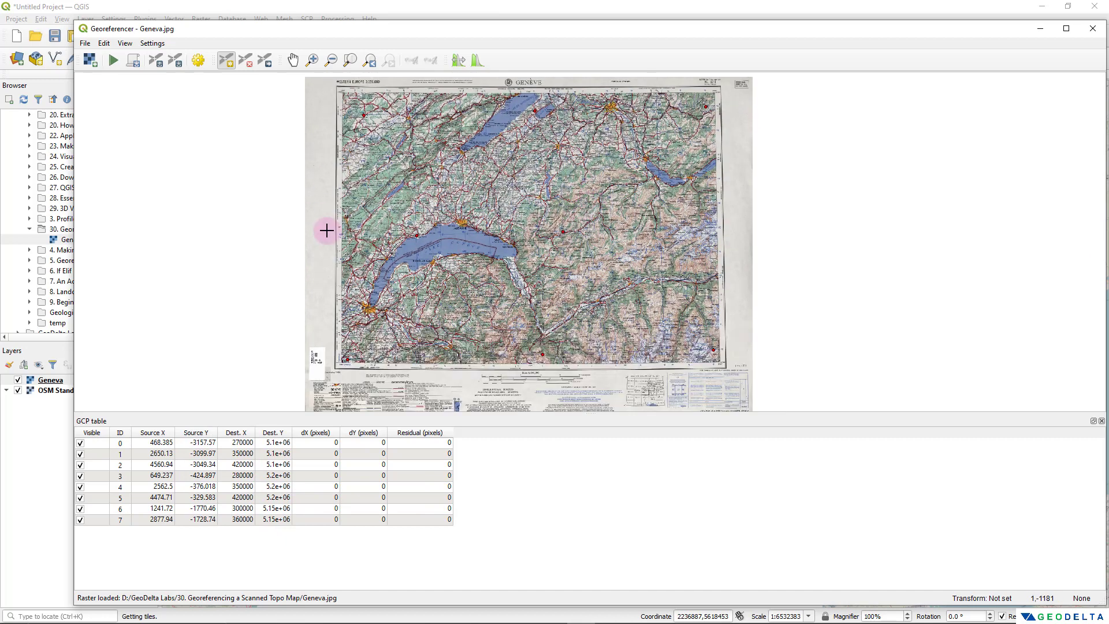
# - Bring up the Transformation Settings dialog and move it beside the map
pyautogui.click(199, 64)
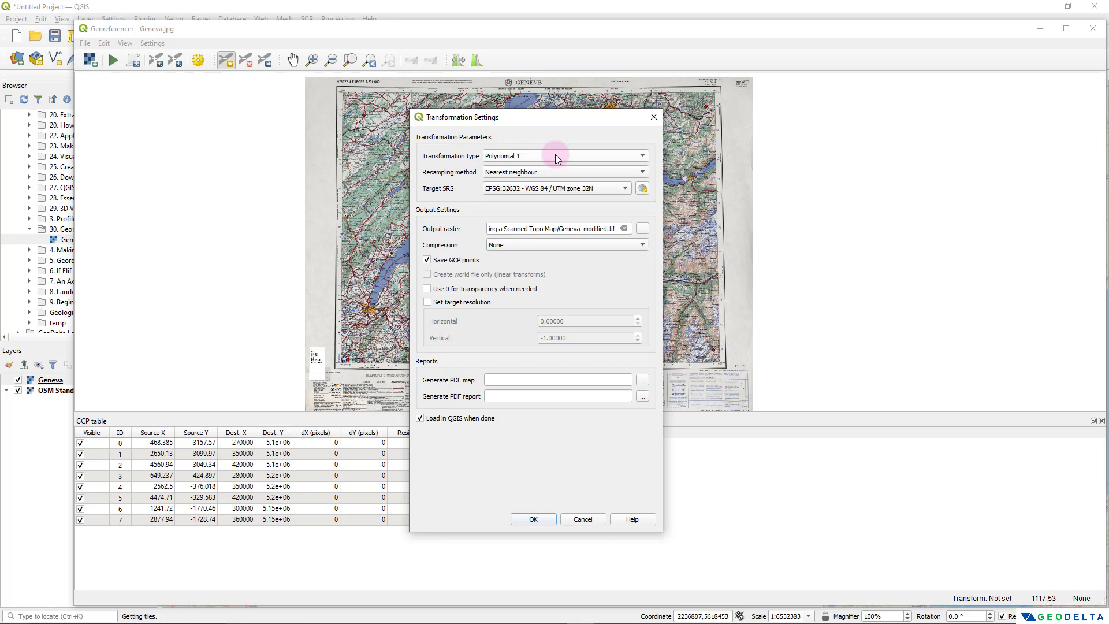
pyautogui.moveTo(556, 121); pyautogui.dragTo(924, 167)
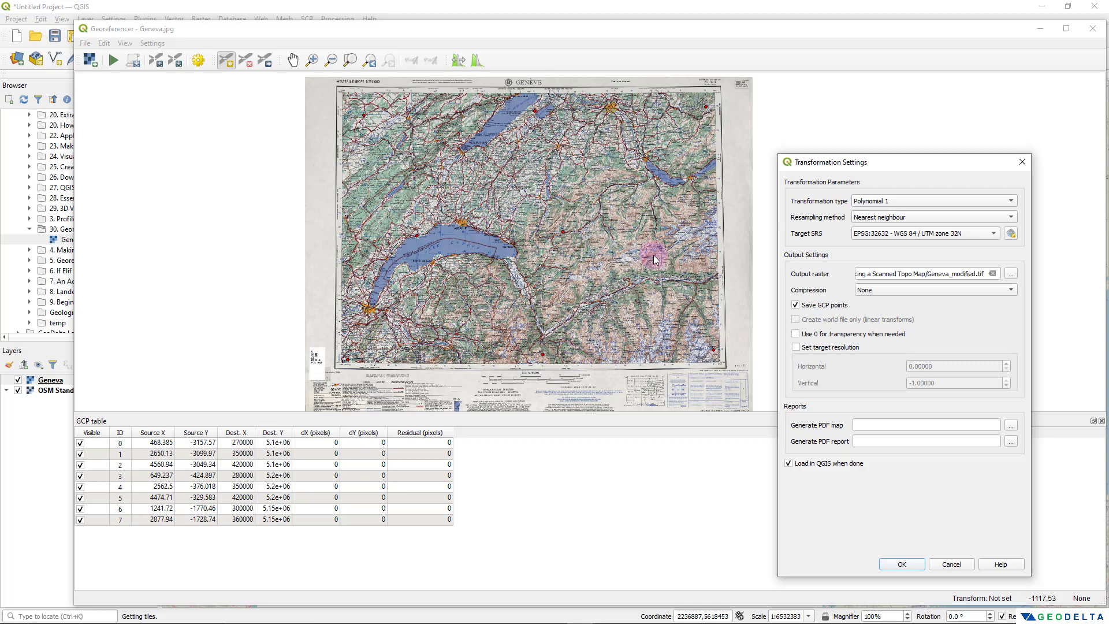
# - Cycle the transformation type through Linear, Helmert, Polynomial 1 and Polynomial 2, then return to Polynomial 1
pyautogui.click(905, 202)
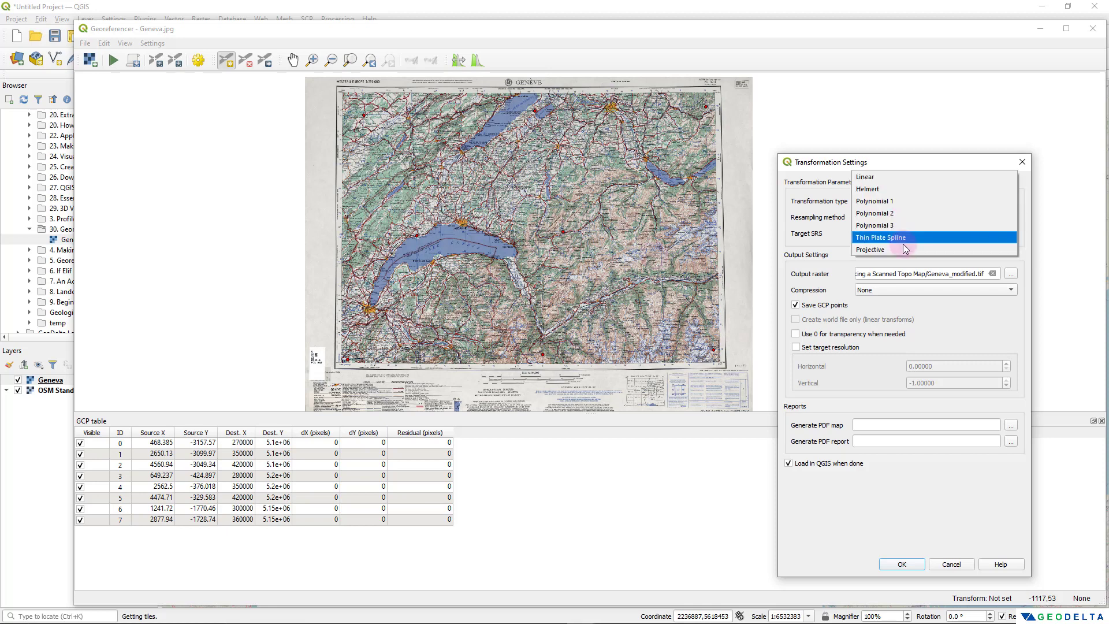
pyautogui.click(911, 175)
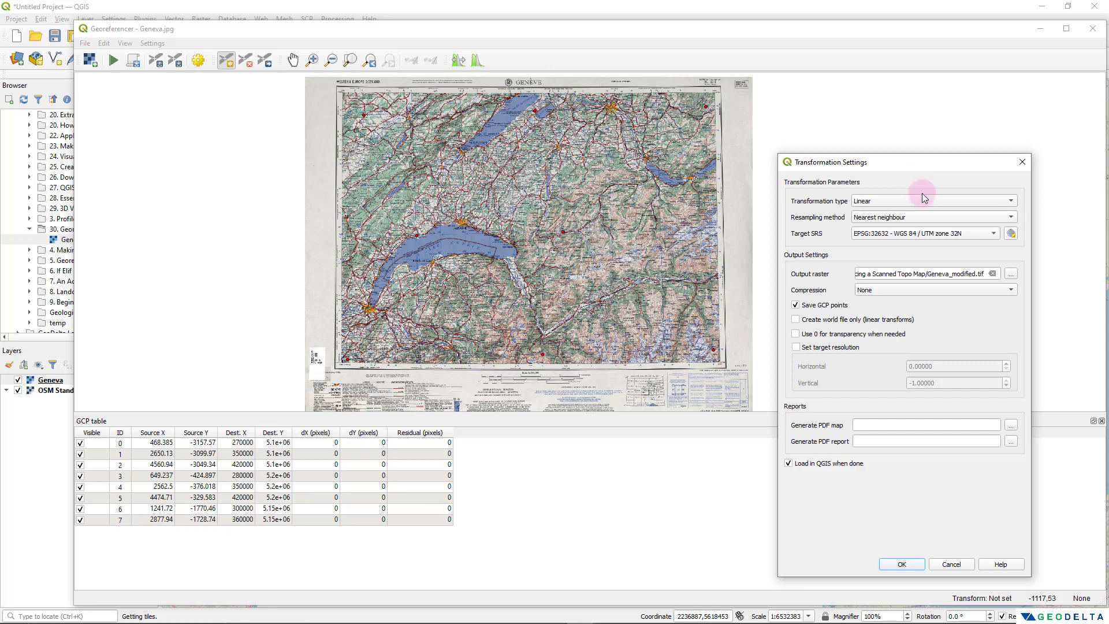
pyautogui.click(923, 198)
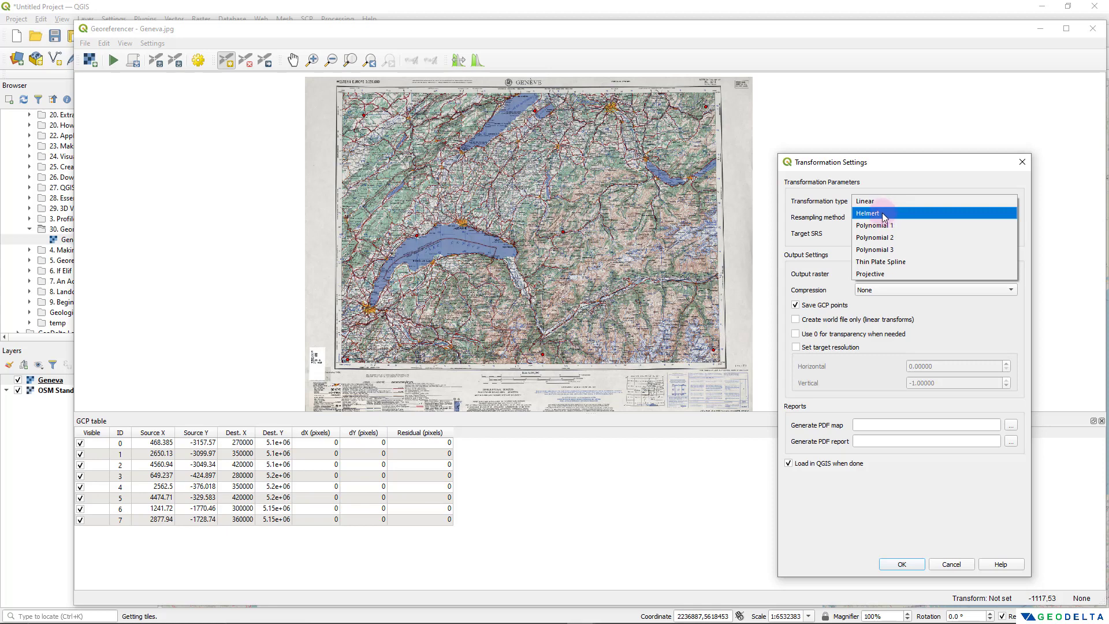
pyautogui.click(883, 214)
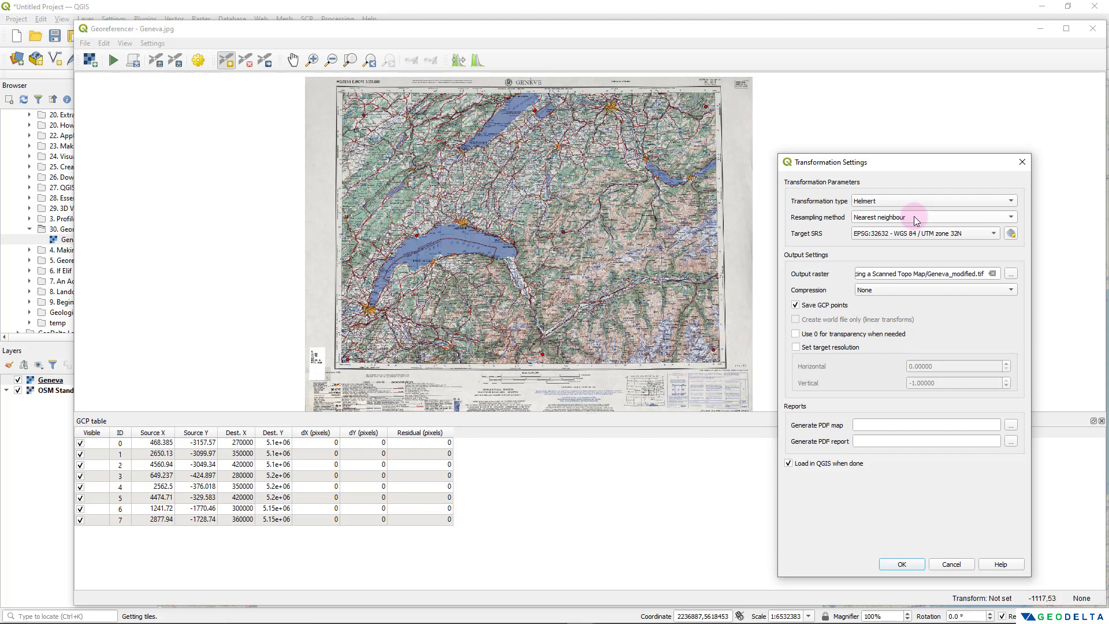
pyautogui.click(930, 200)
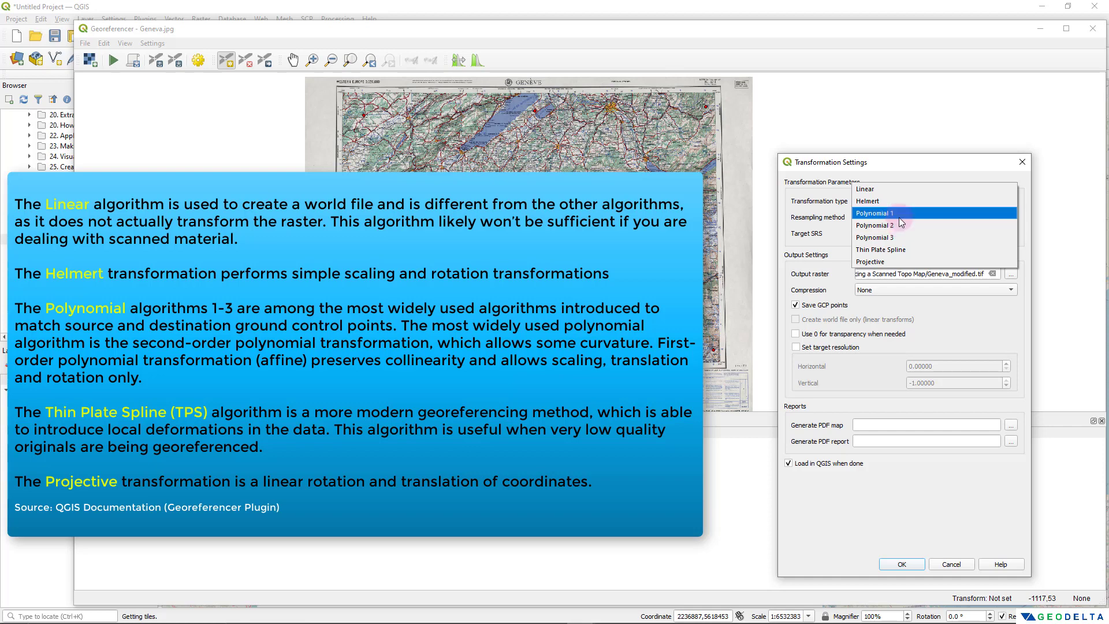
pyautogui.click(899, 214)
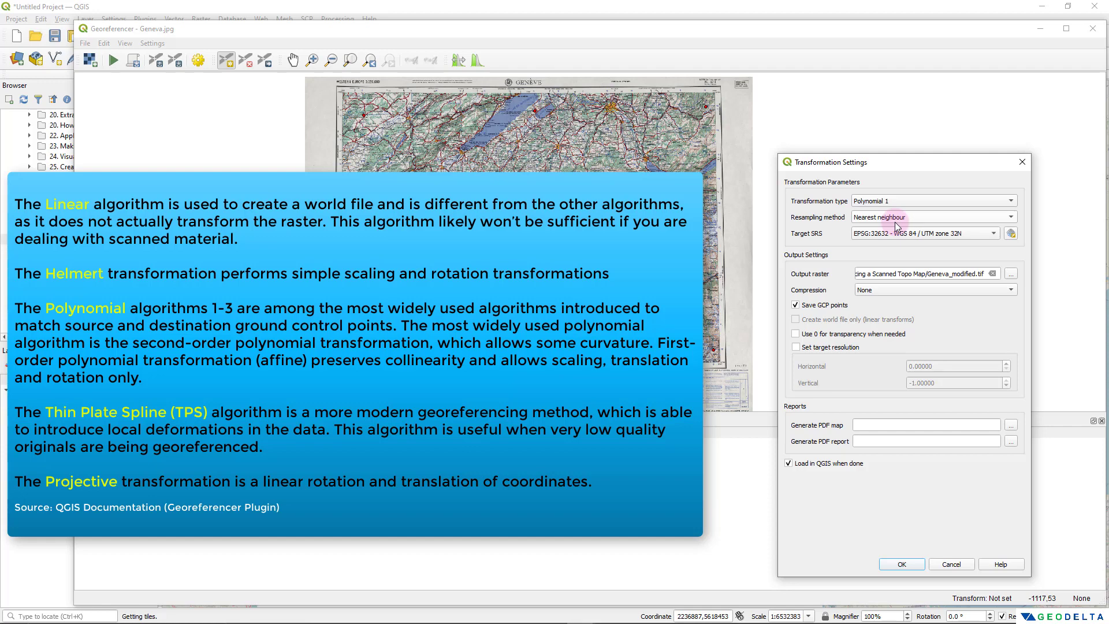
pyautogui.click(893, 201)
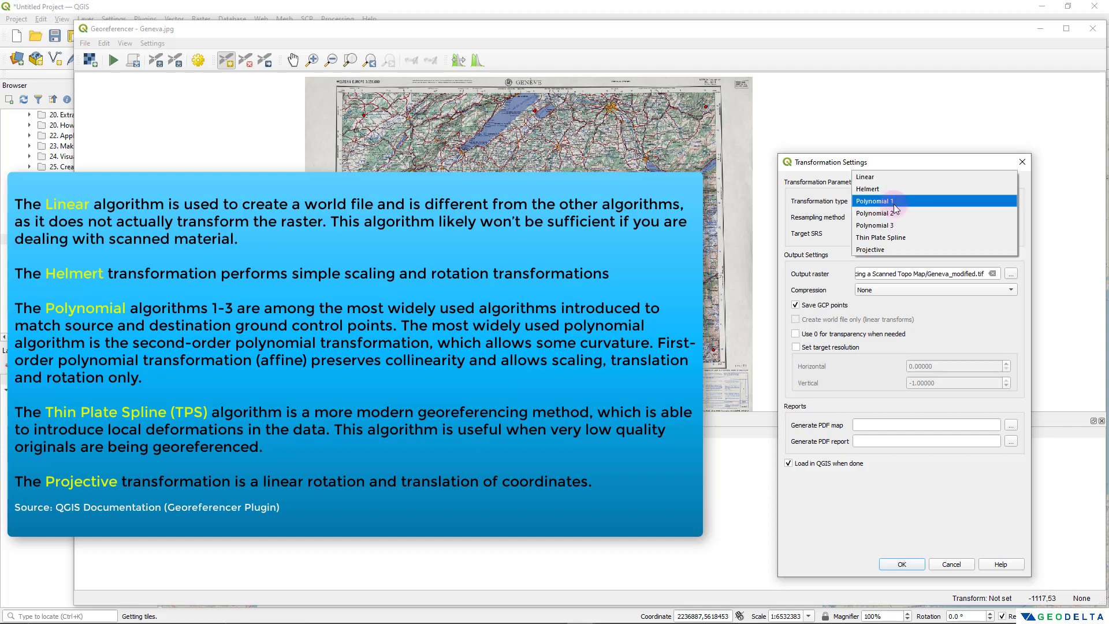
pyautogui.click(896, 213)
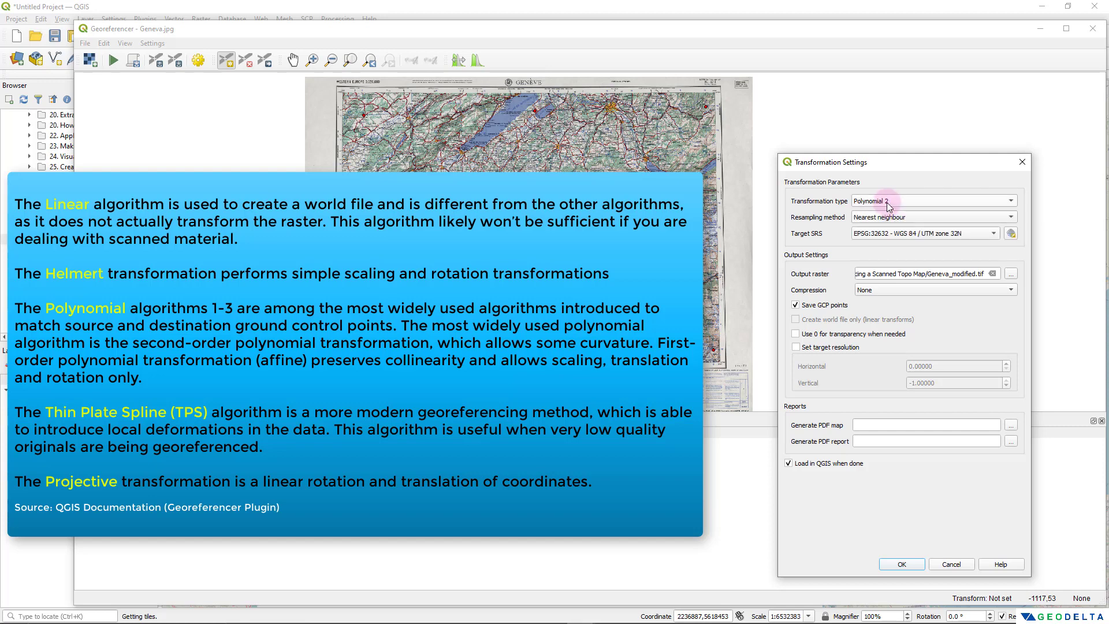
pyautogui.moveTo(882, 167); pyautogui.dragTo(817, 163)
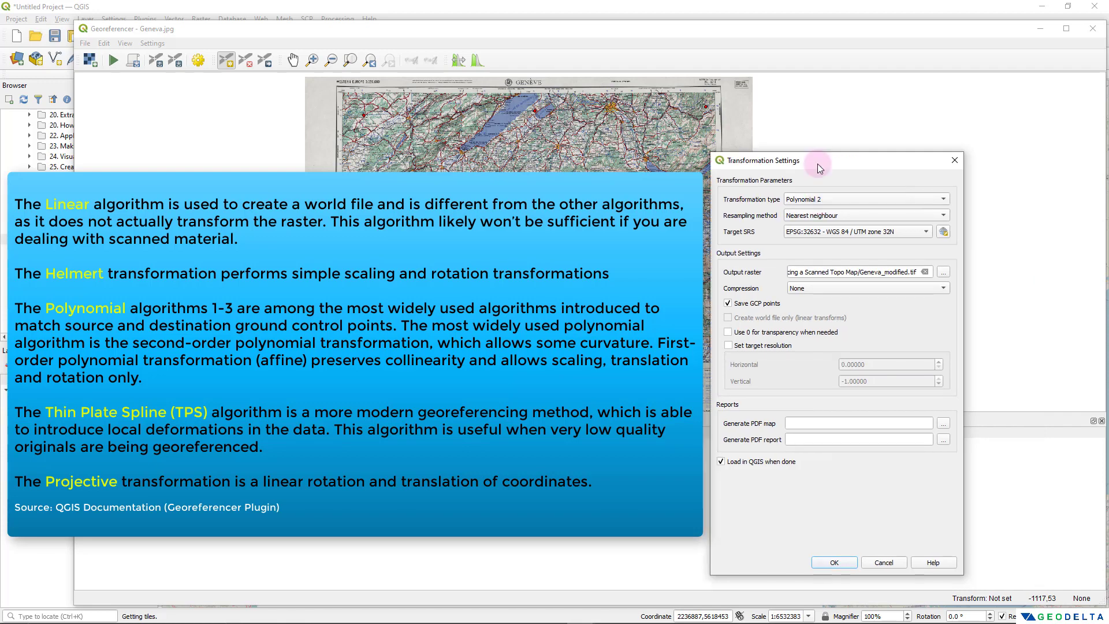
pyautogui.click(825, 198)
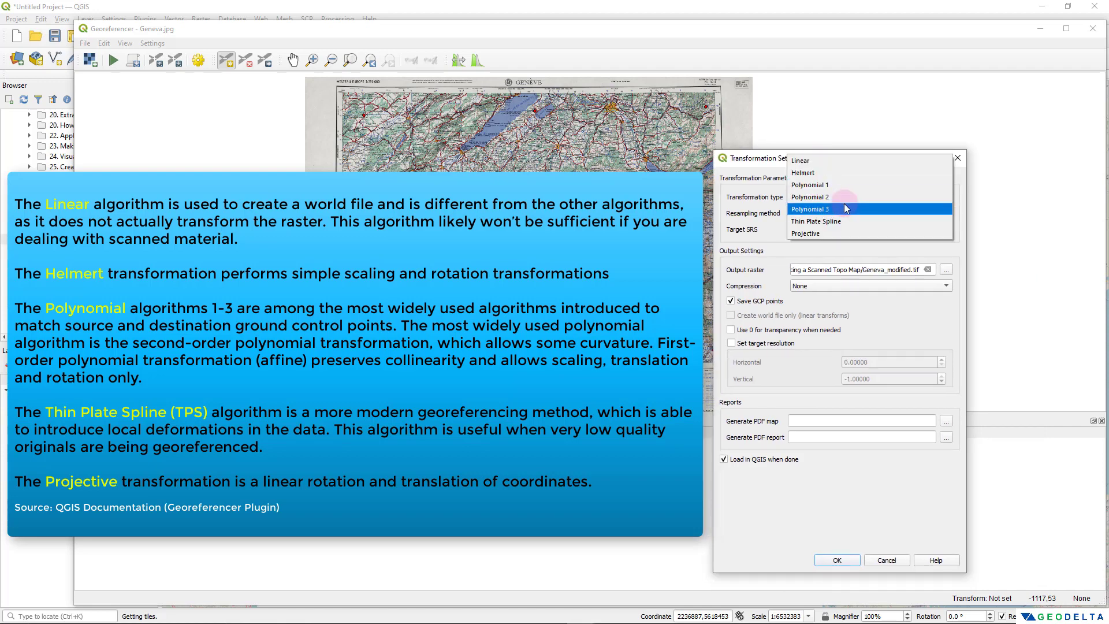
pyautogui.click(847, 188)
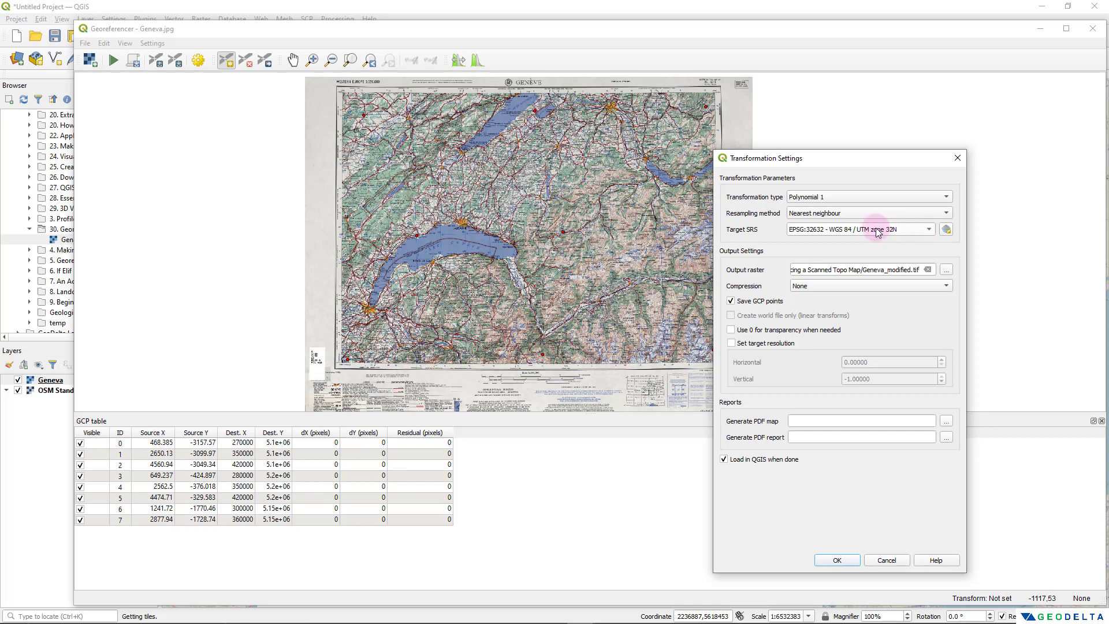
# - Review the EPSG:32632 target SRS and Geneva_modified.tif output path, then accept the settings
pyautogui.click(946, 230)
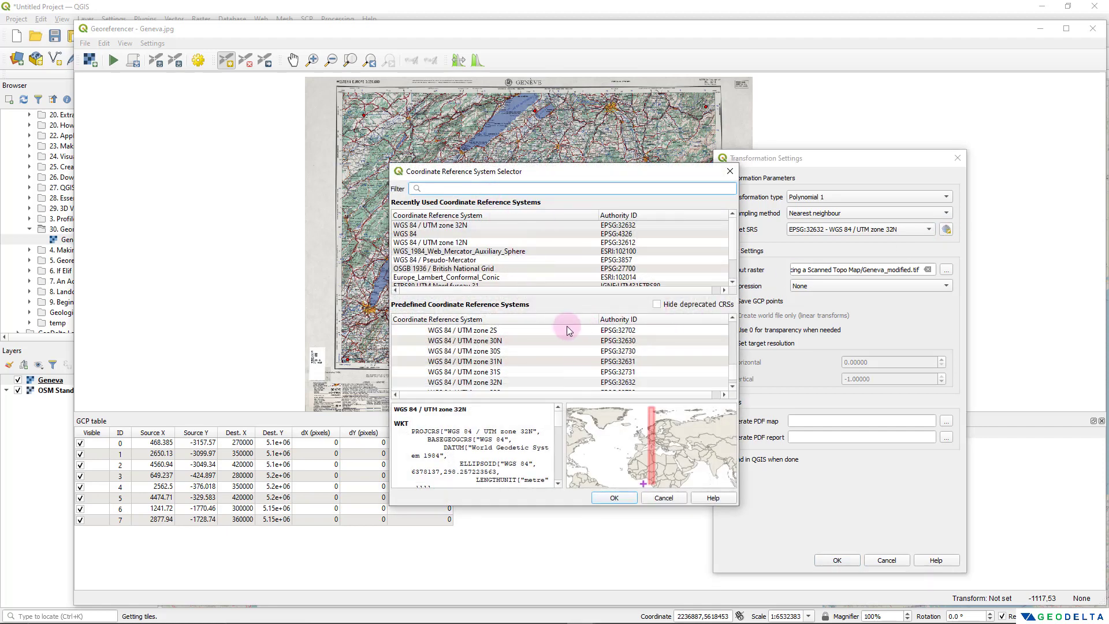
pyautogui.click(730, 171)
pyautogui.moveTo(802, 269); pyautogui.dragTo(924, 272)
pyautogui.click(902, 271)
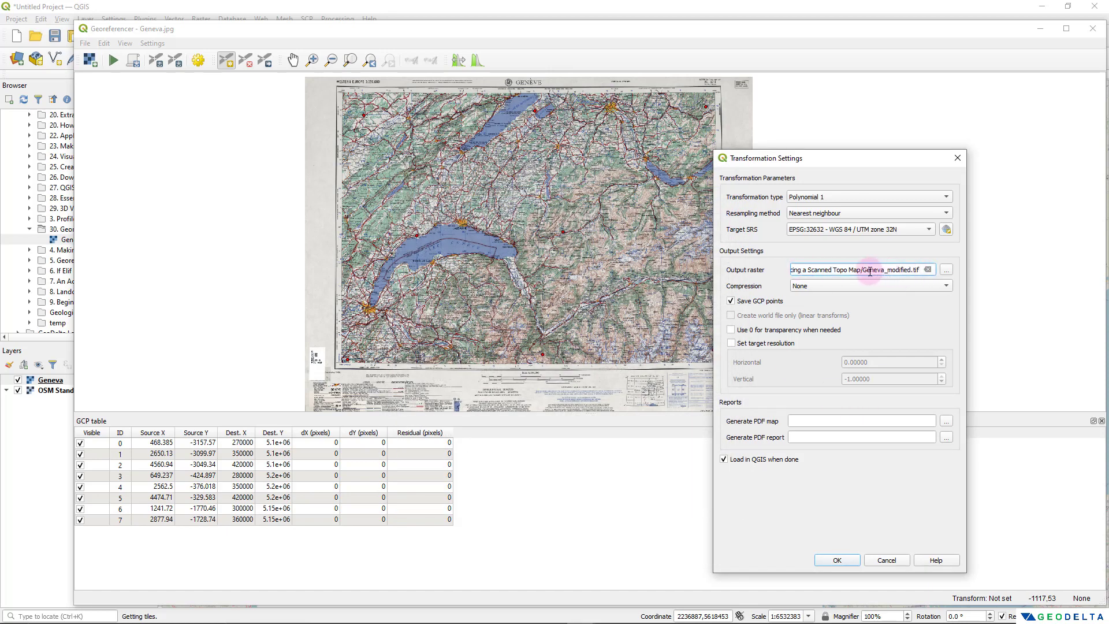
pyautogui.moveTo(885, 272); pyautogui.dragTo(864, 272)
pyautogui.click(887, 270)
pyautogui.moveTo(887, 270); pyautogui.dragTo(910, 271)
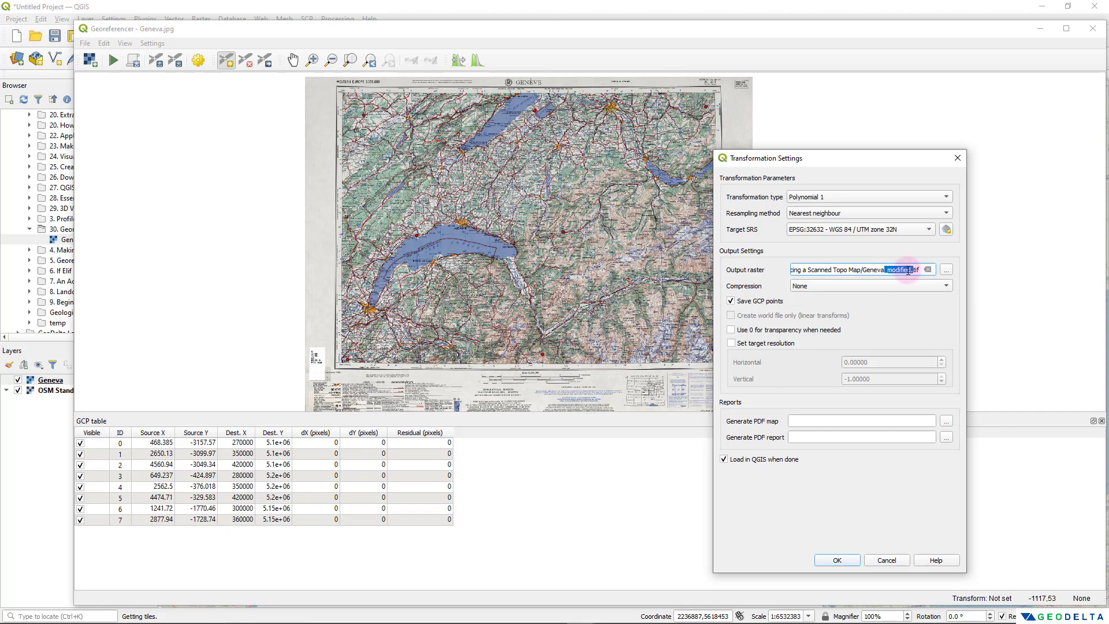
pyautogui.click(732, 301)
pyautogui.click(732, 303)
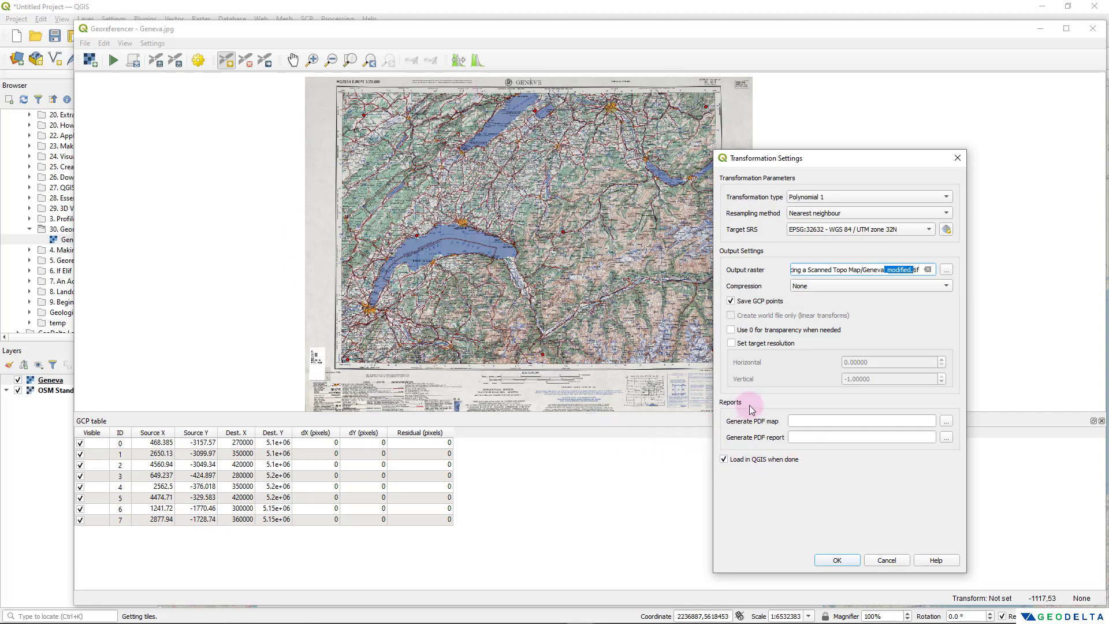
pyautogui.click(838, 560)
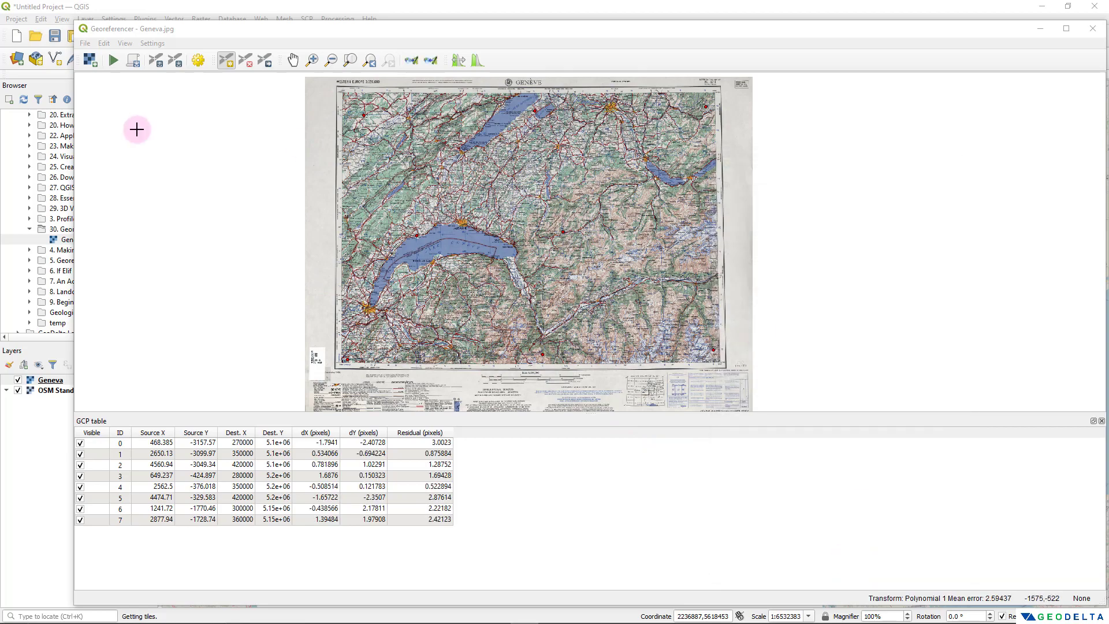
# - Shrink the Georeferencer, run the georeferencing, and select the new Geneva_modified layer
pyautogui.moveTo(74, 23); pyautogui.dragTo(527, 151)
pyautogui.click(396, 333)
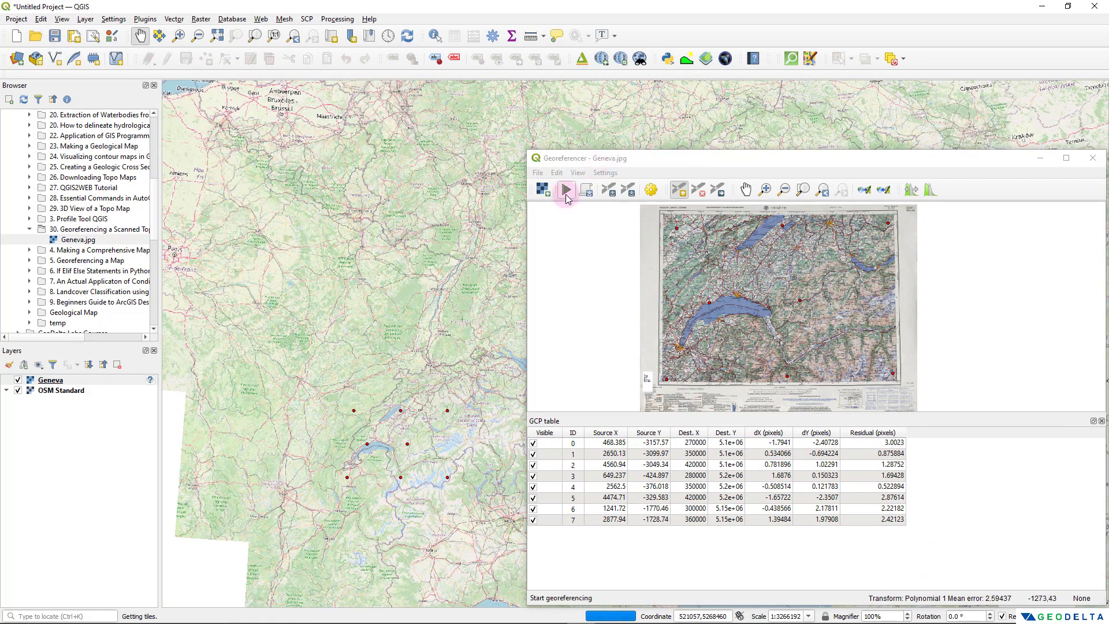
pyautogui.click(567, 197)
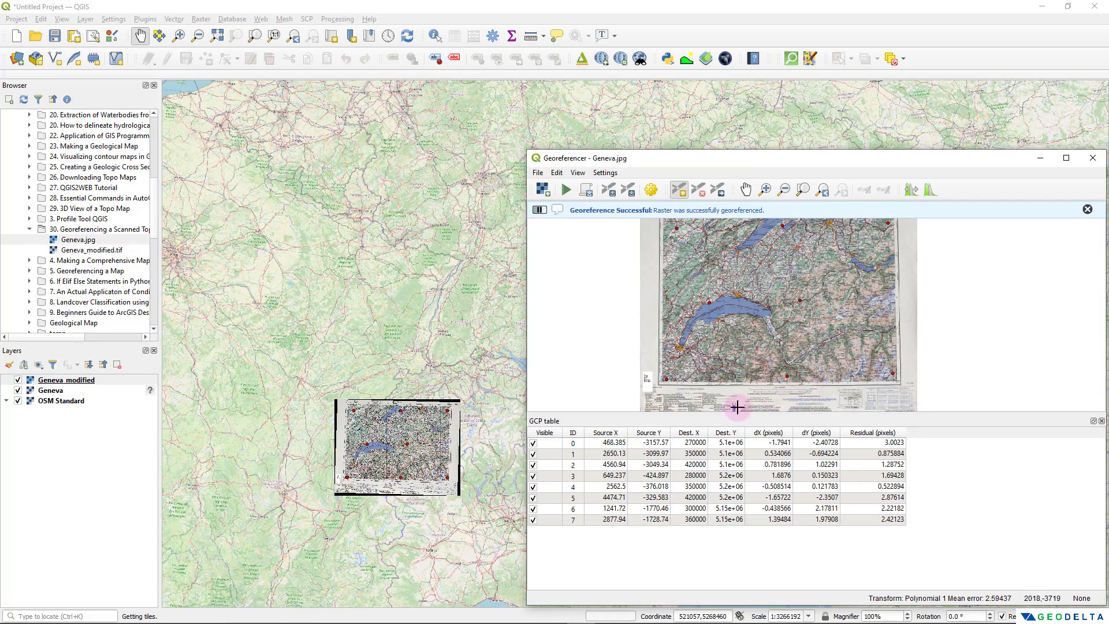
pyautogui.scroll(1, 420, 460)
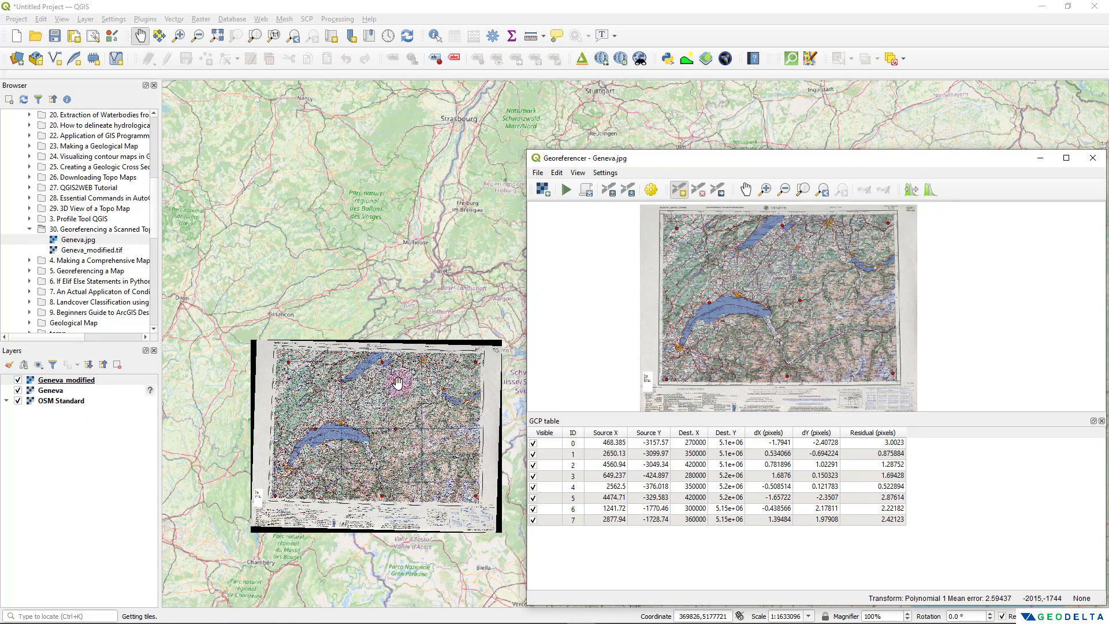
pyautogui.click(67, 381)
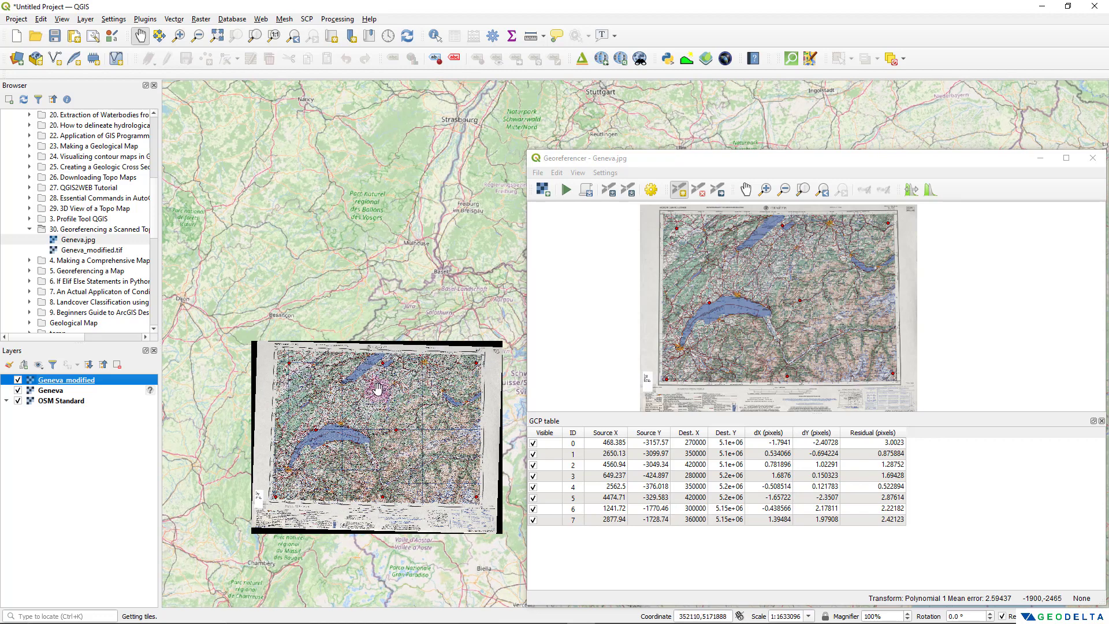
# - Move the Georeferencer aside and zoom and pan the main canvas onto the georeferenced map
pyautogui.moveTo(758, 164); pyautogui.dragTo(517, 145)
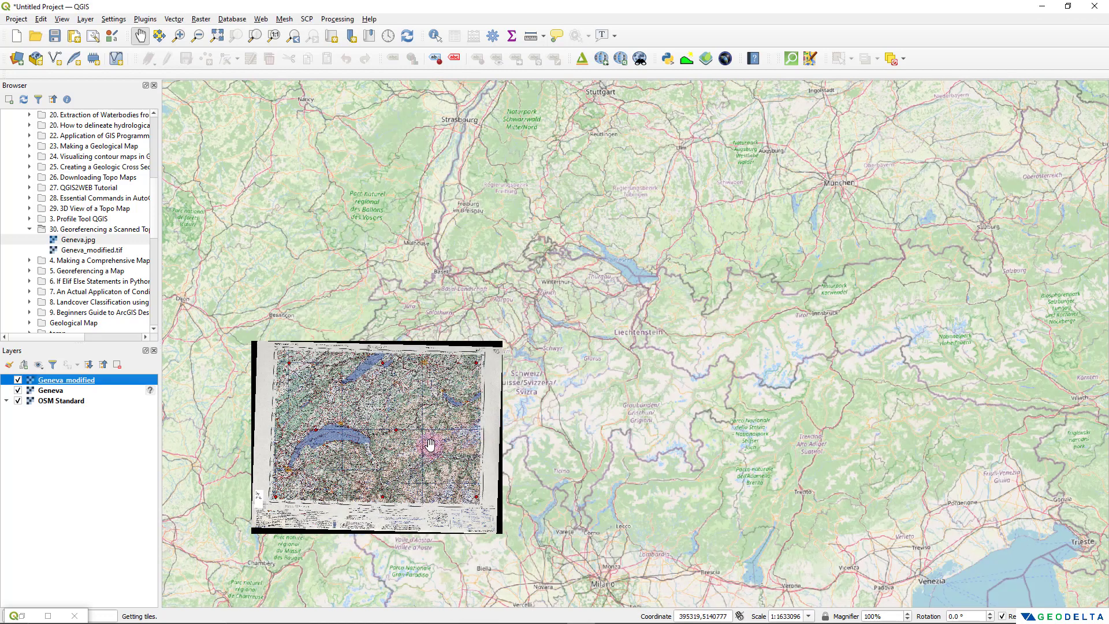
pyautogui.scroll(1, 408, 449)
pyautogui.moveTo(201, 498); pyautogui.dragTo(528, 396)
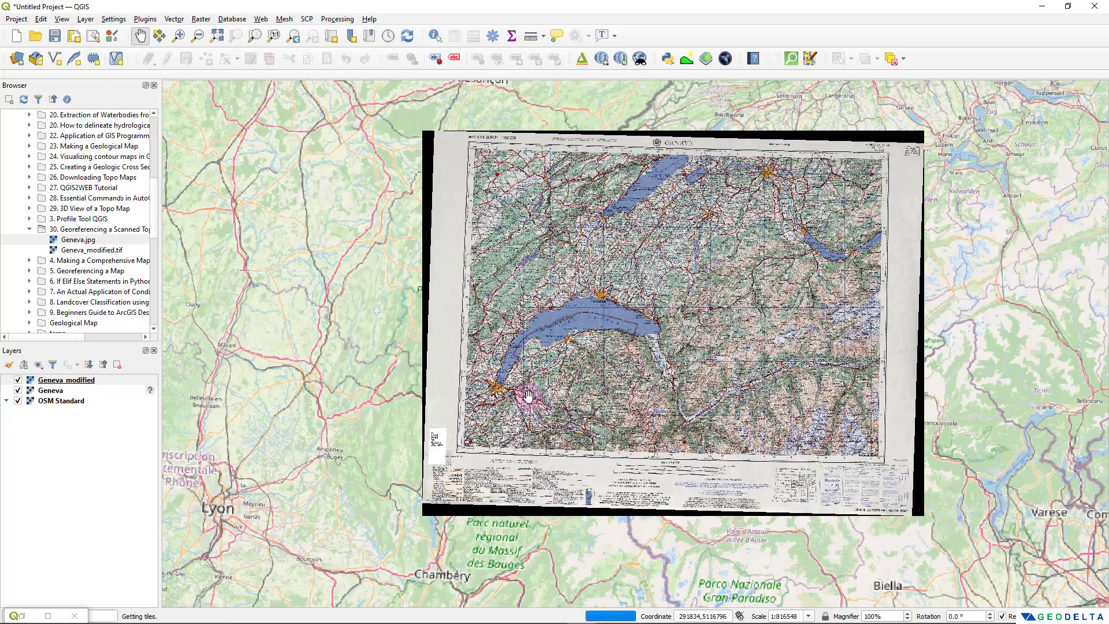
pyautogui.scroll(1, 528, 395)
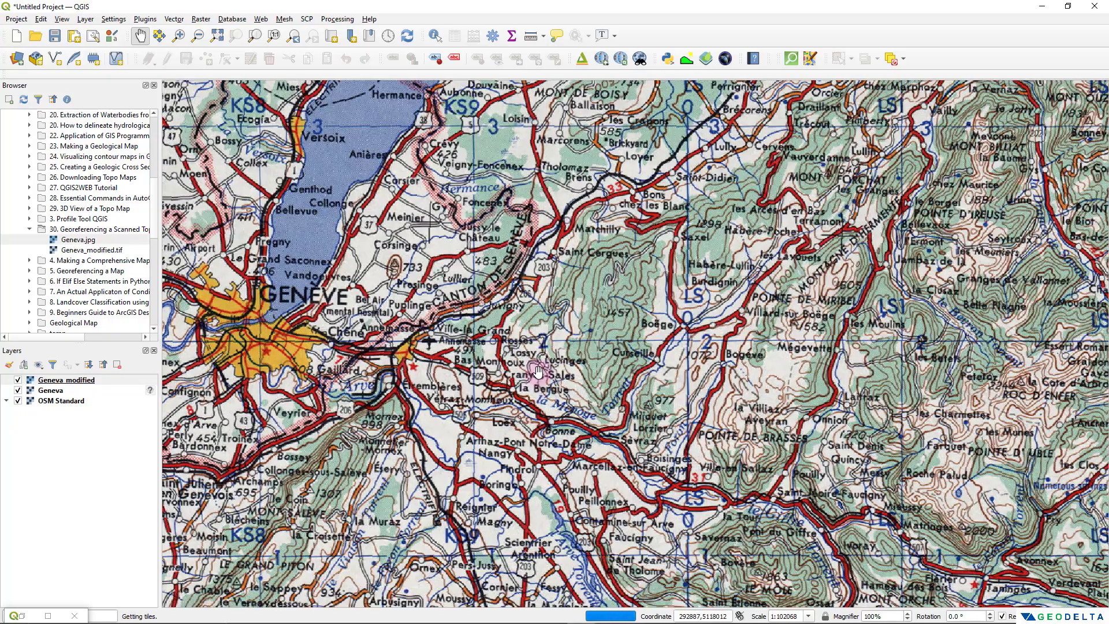
pyautogui.scroll(-1, 532, 392)
pyautogui.moveTo(532, 392); pyautogui.dragTo(468, 458)
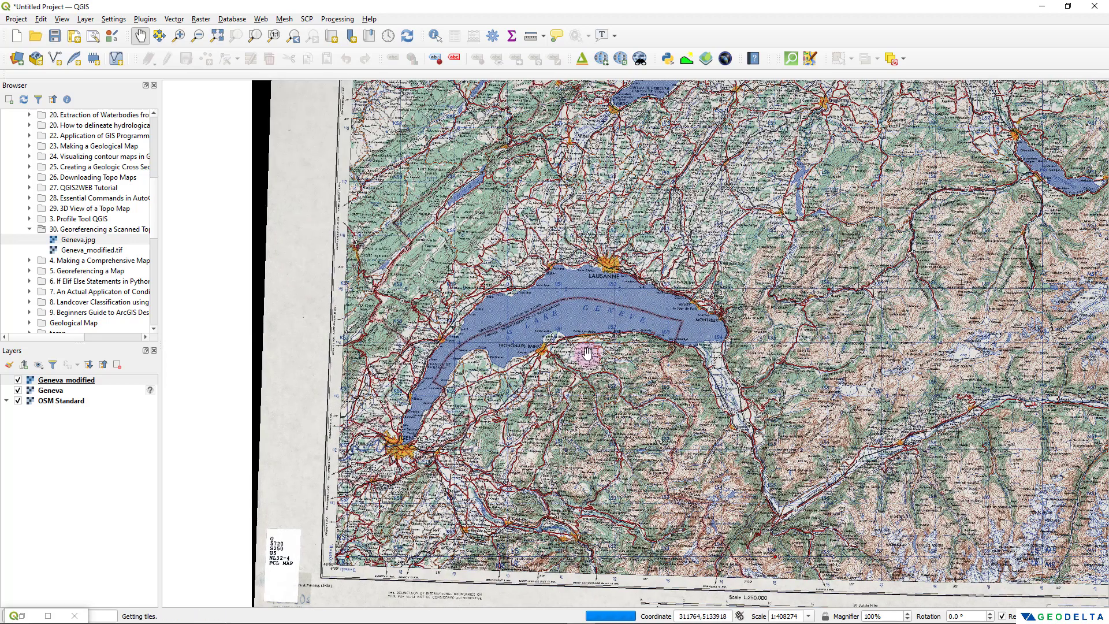
pyautogui.moveTo(544, 411); pyautogui.dragTo(487, 427)
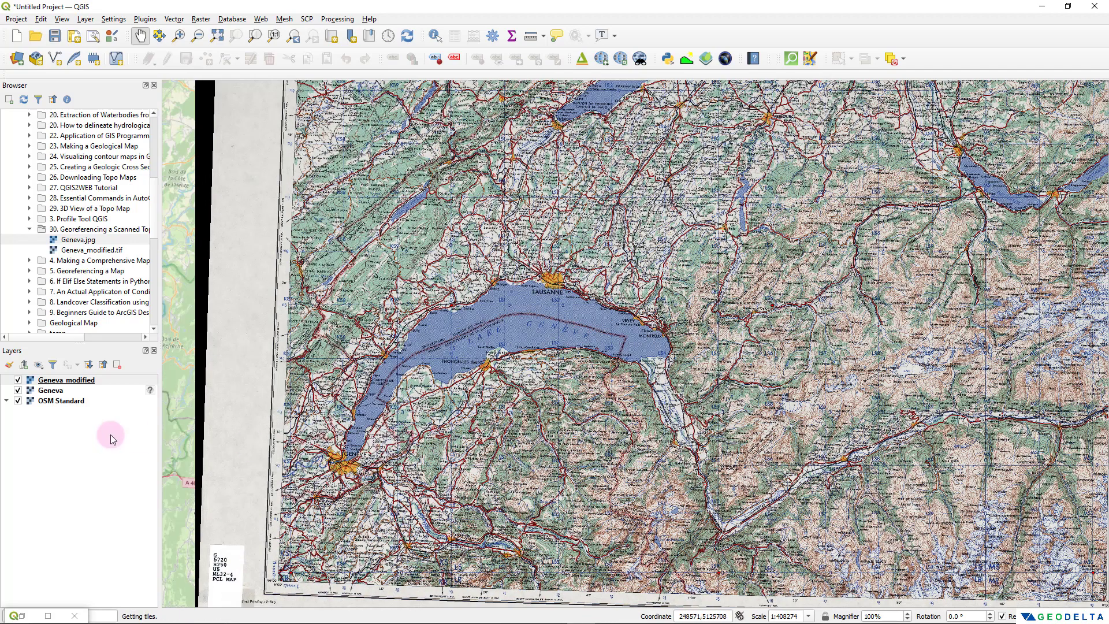
# - Toggle Geneva_modified on and off against OpenStreetMap, leaving it visible and zoomed near Montreux
pyautogui.click(18, 381)
pyautogui.click(18, 381)
pyautogui.click(18, 381)
pyautogui.click(17, 381)
pyautogui.click(18, 381)
pyautogui.click(18, 380)
pyautogui.click(18, 380)
pyautogui.click(18, 380)
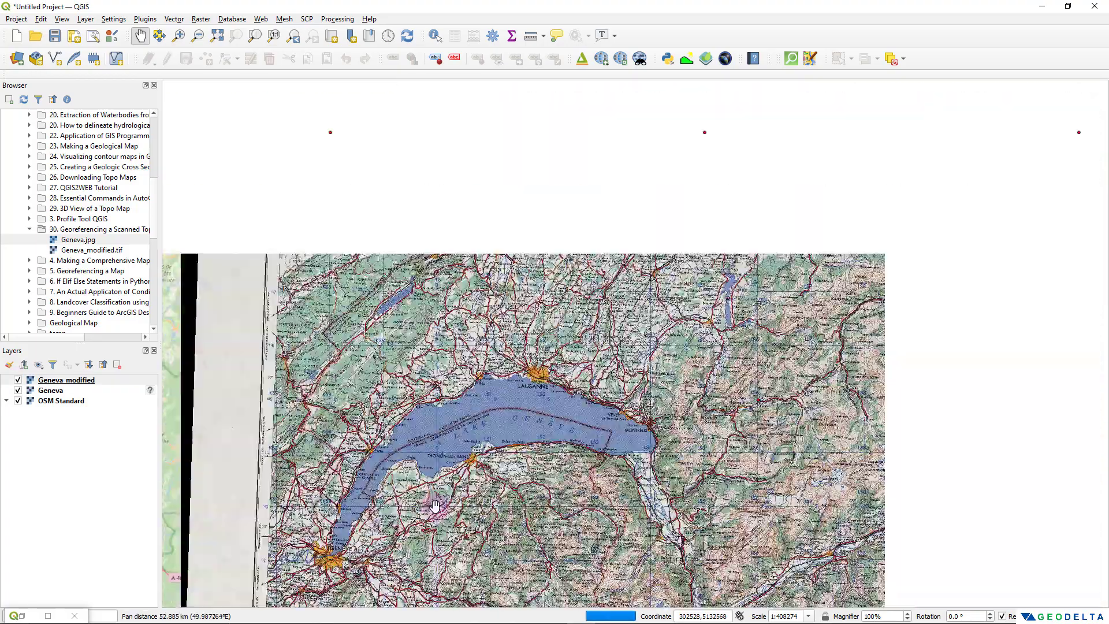
pyautogui.scroll(4, 650, 412)
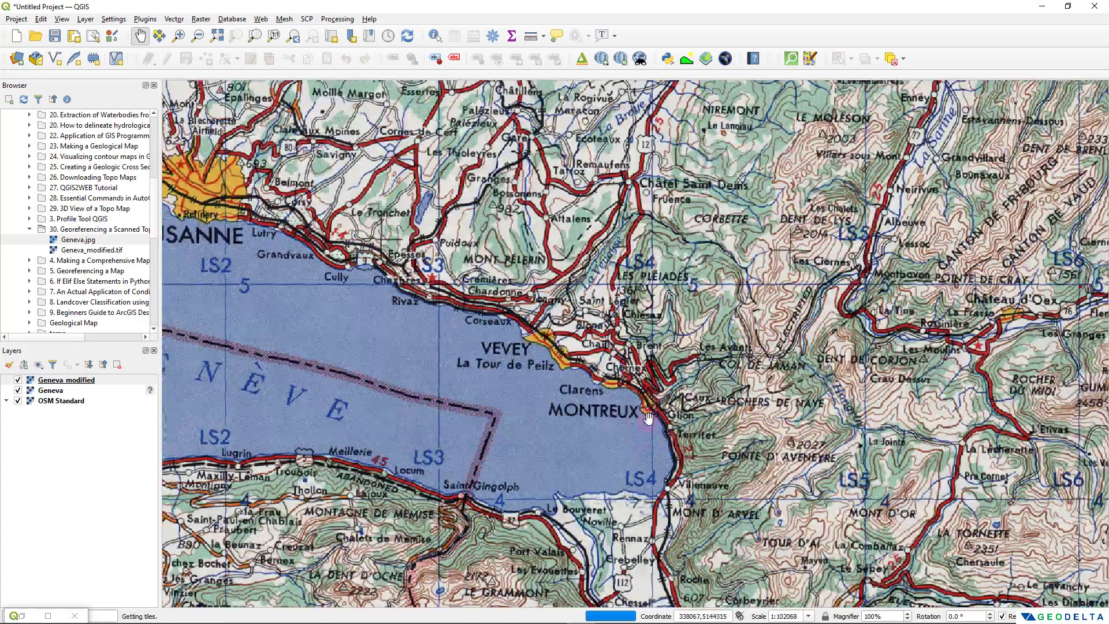
# - Lower Geneva_modified's opacity to about 56% and compare the Vevey shoreline with OpenStreetMap
pyautogui.rightClick(86, 385)
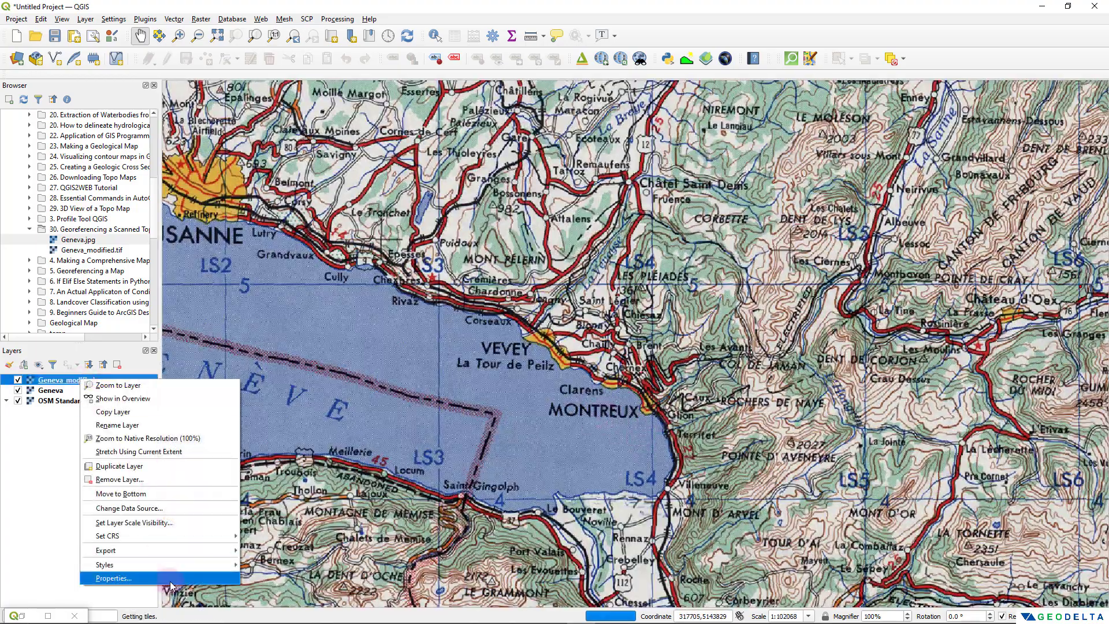
pyautogui.click(167, 579)
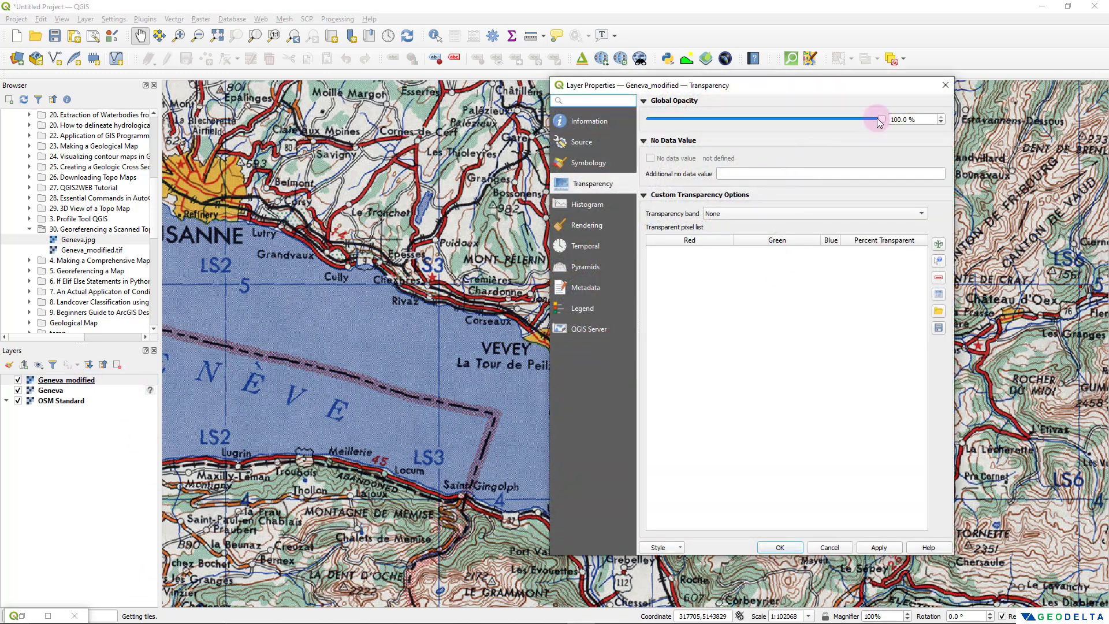
pyautogui.click(829, 119)
pyautogui.moveTo(875, 119); pyautogui.dragTo(781, 120)
pyautogui.click(887, 549)
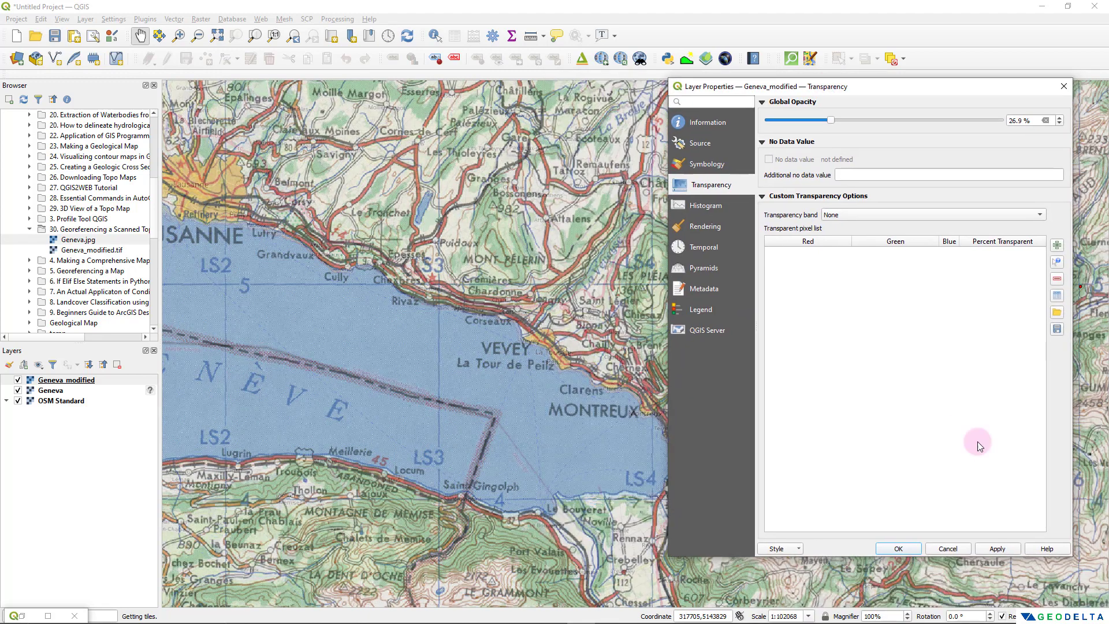
pyautogui.click(997, 549)
pyautogui.click(898, 549)
pyautogui.scroll(2, 564, 421)
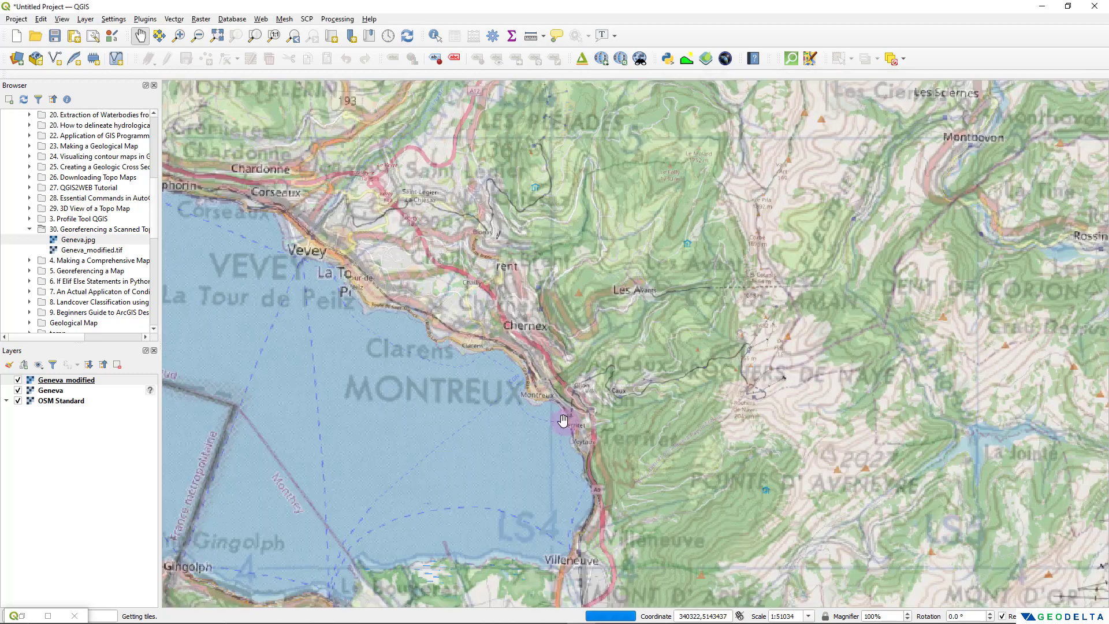
pyautogui.scroll(-1, 592, 424)
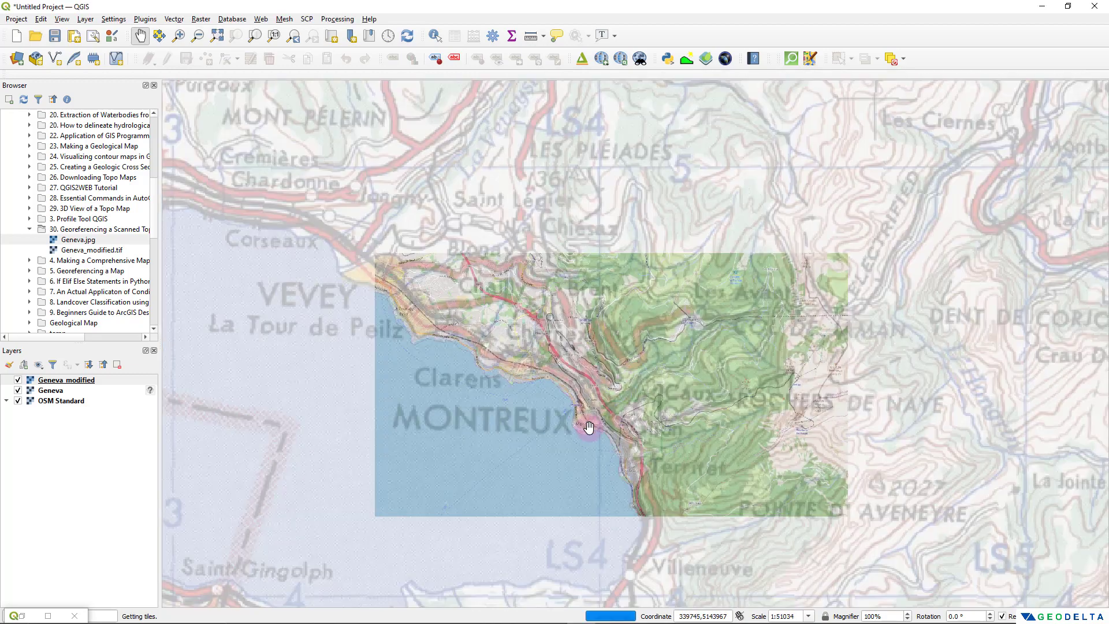
pyautogui.scroll(1, 590, 426)
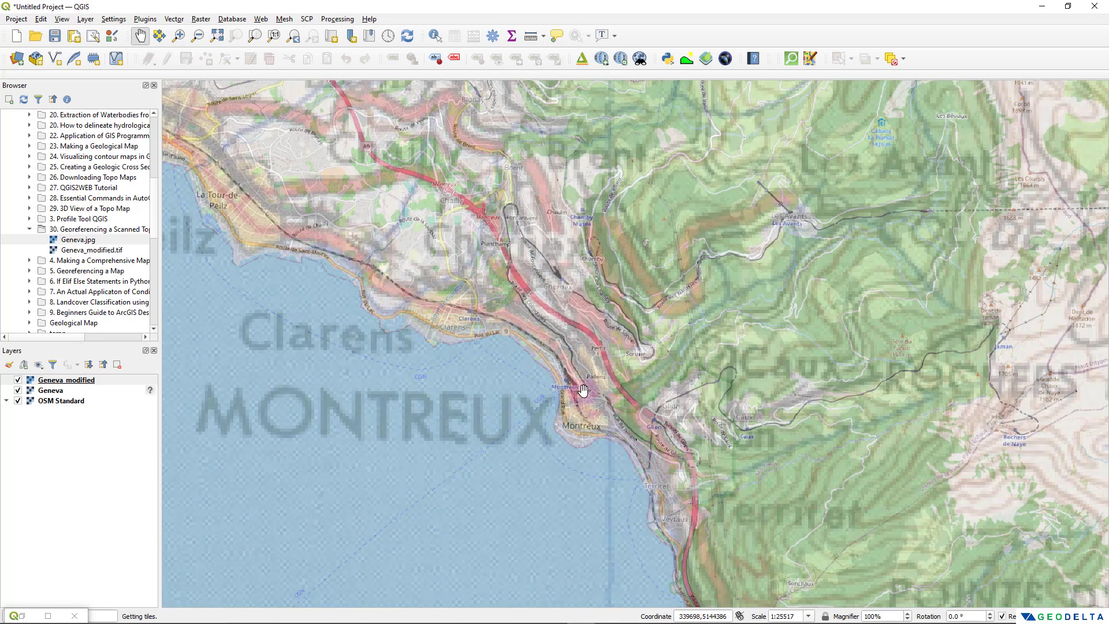
pyautogui.moveTo(535, 343); pyautogui.dragTo(749, 476)
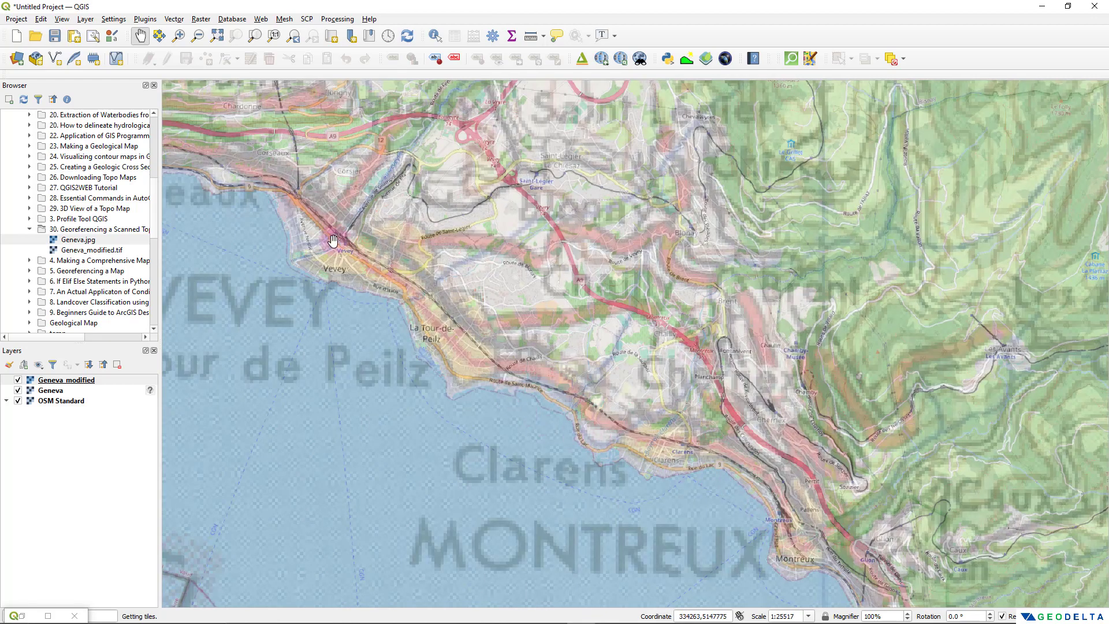
pyautogui.scroll(-1, 455, 309)
# - Reset Geneva_modified to 100% opacity and hide the layer
pyautogui.rightClick(105, 381)
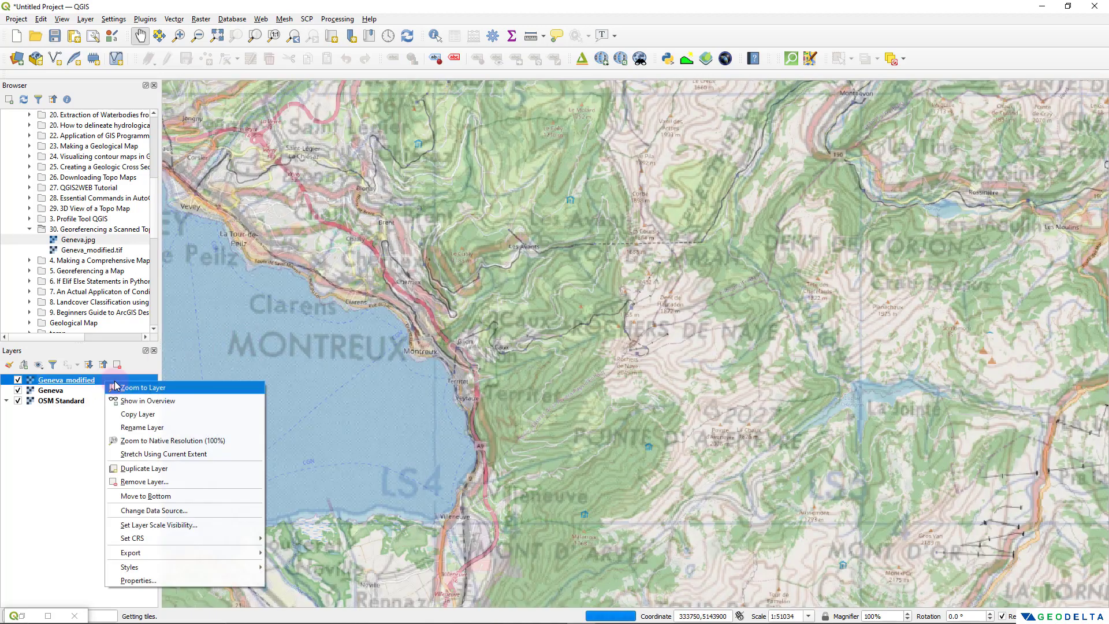
pyautogui.click(180, 579)
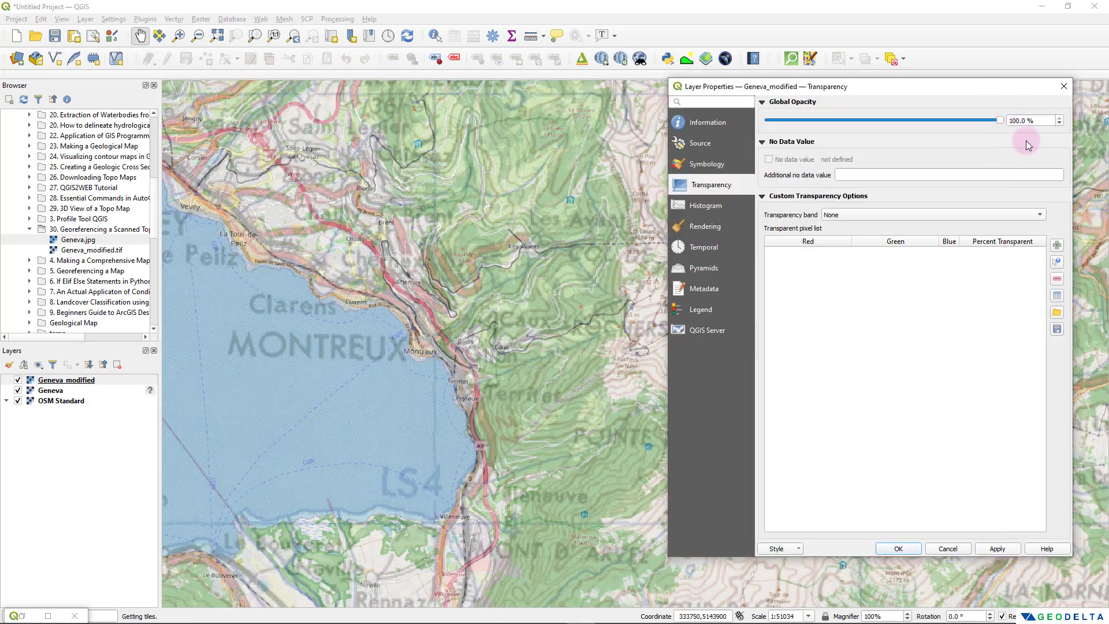
pyautogui.click(997, 550)
pyautogui.click(886, 549)
pyautogui.click(18, 380)
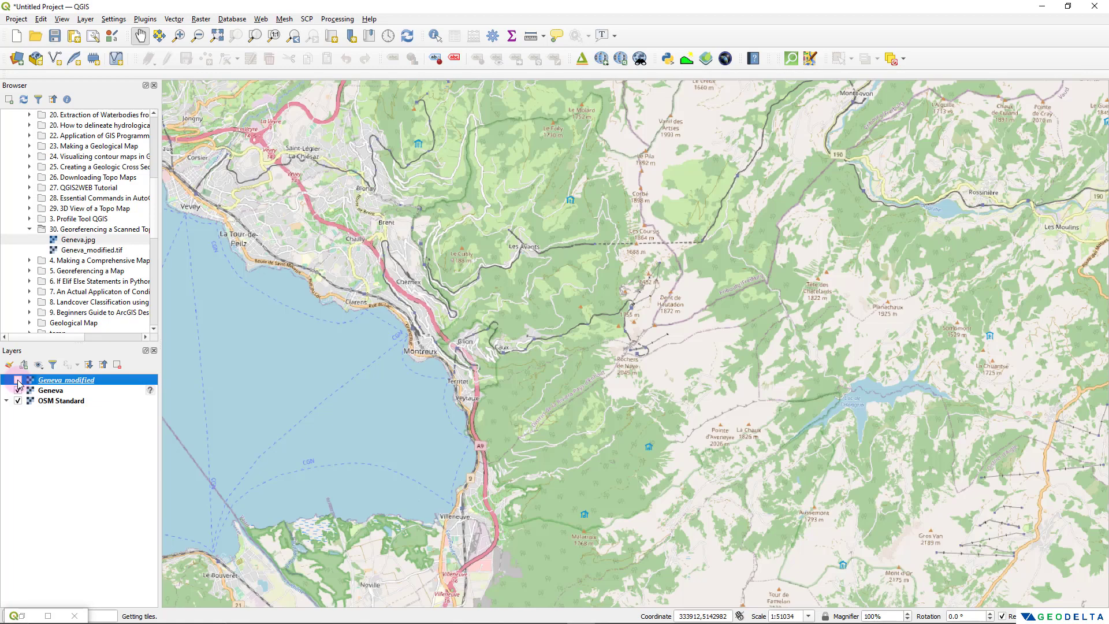
# - Show Geneva_modified again and start a new shapefile in the georeferencing project folder
pyautogui.click(18, 381)
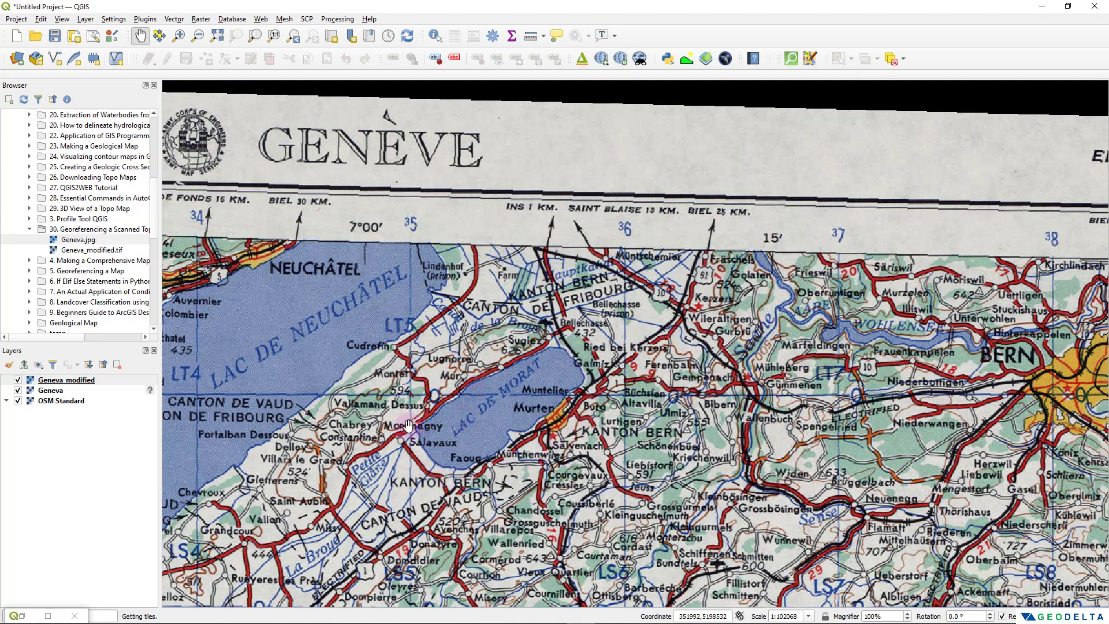
pyautogui.click(102, 230)
pyautogui.rightClick(100, 229)
pyautogui.moveTo(99, 232)
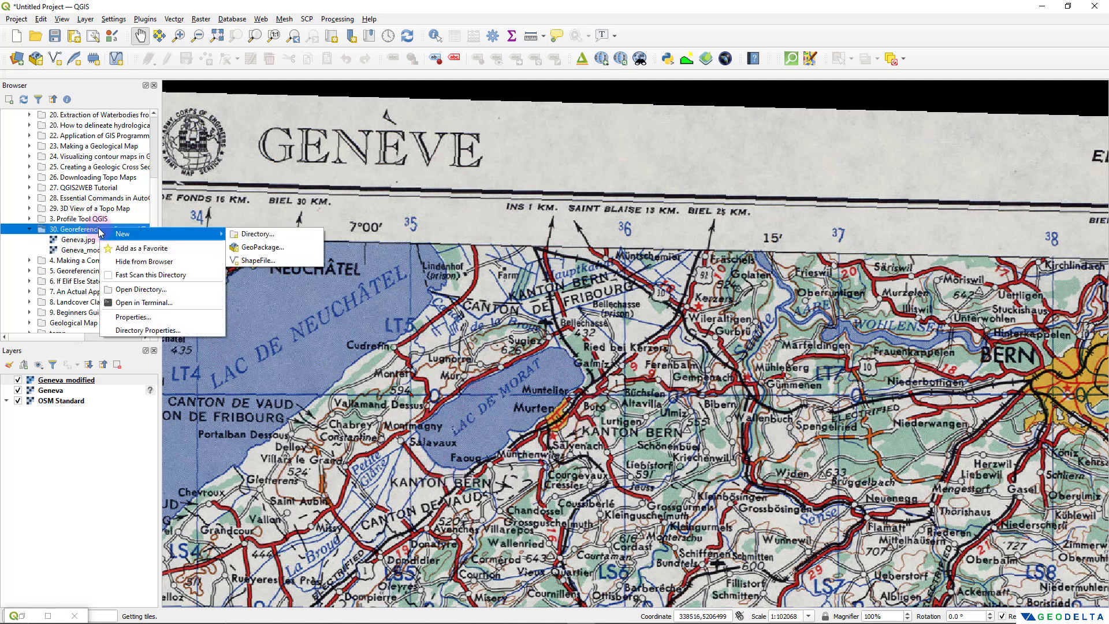
pyautogui.click(259, 261)
# - Set the new Lake shapefile to Polygon geometry in the project CRS EPSG:32632
pyautogui.moveTo(323, 116); pyautogui.dragTo(675, 203)
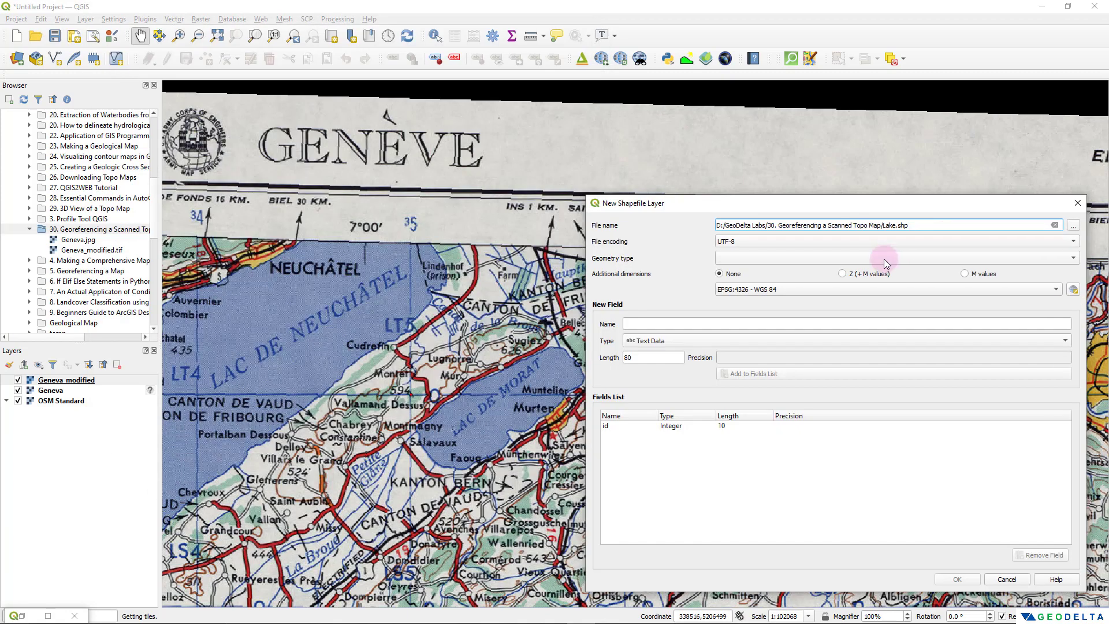
pyautogui.click(716, 260)
pyautogui.click(769, 305)
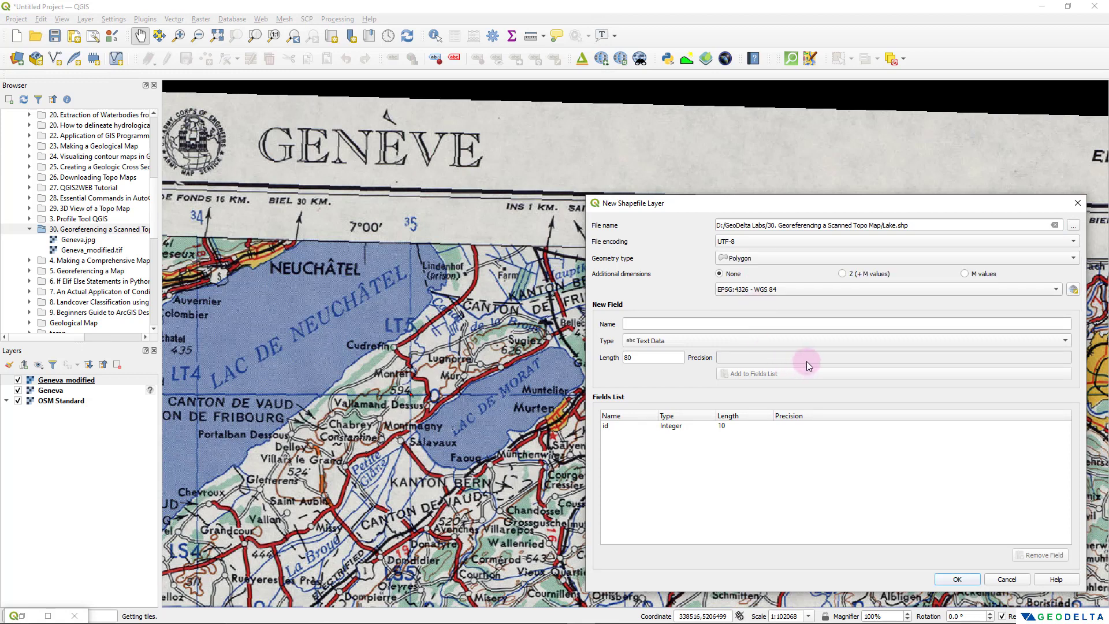
pyautogui.click(812, 290)
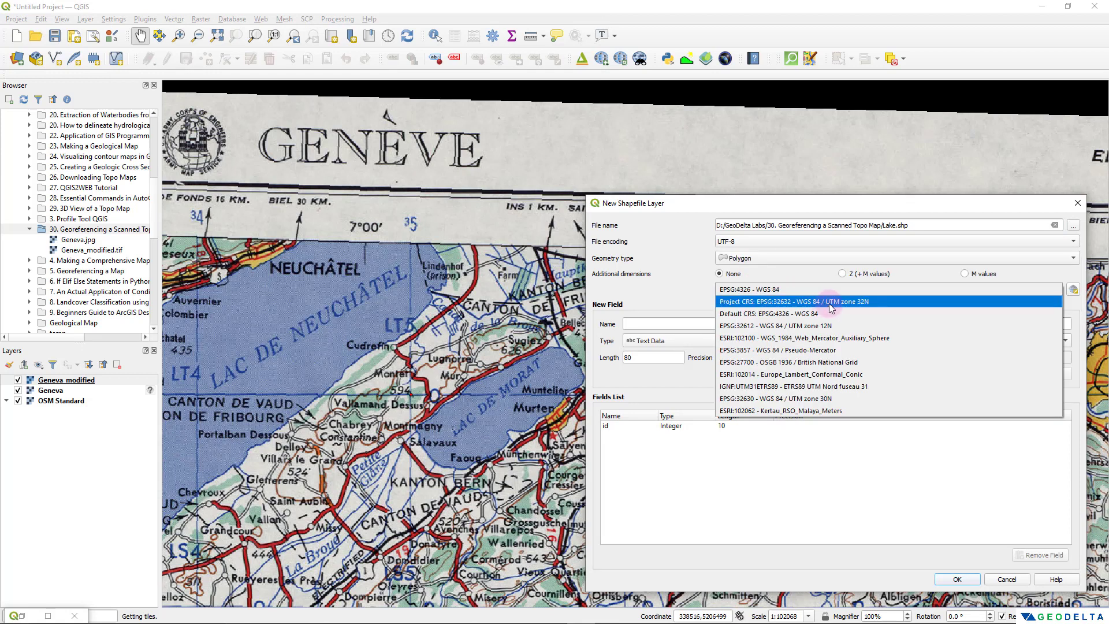
pyautogui.click(829, 303)
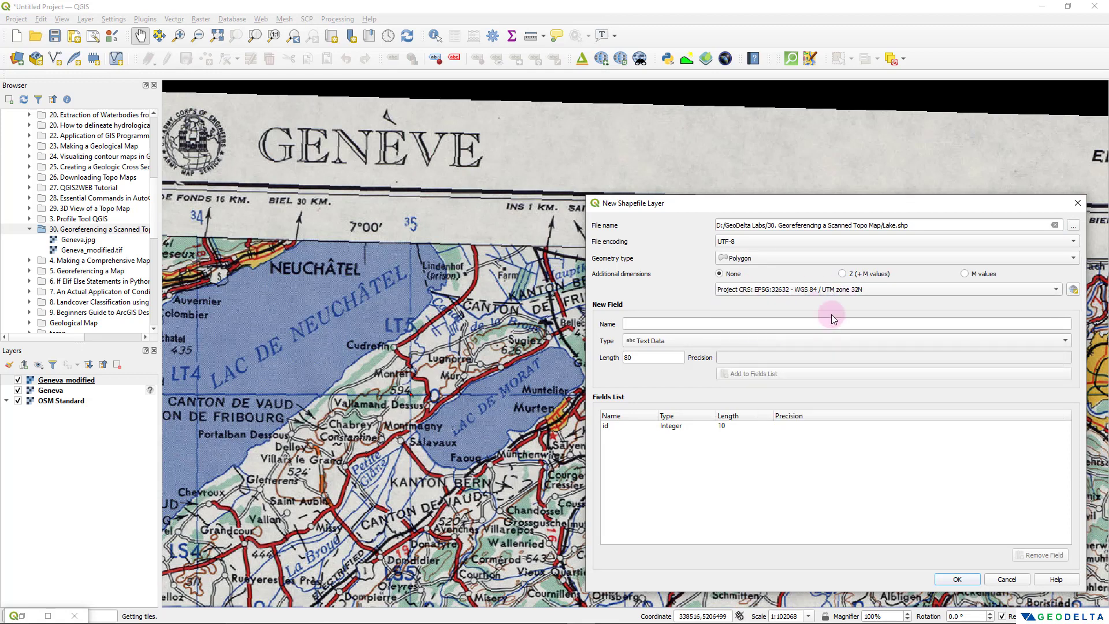
# - Create Lake.shp, load it, and restyle its fill as an outline-only blue Simple line, 0.66 mm wide
pyautogui.click(957, 579)
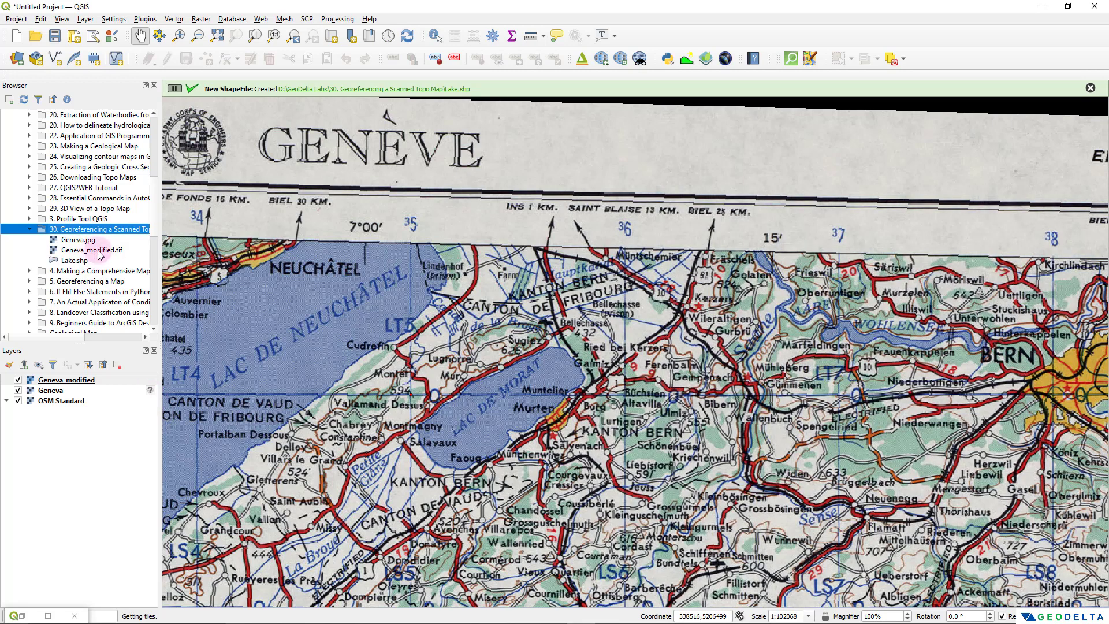
pyautogui.doubleClick(74, 261)
pyautogui.doubleClick(34, 382)
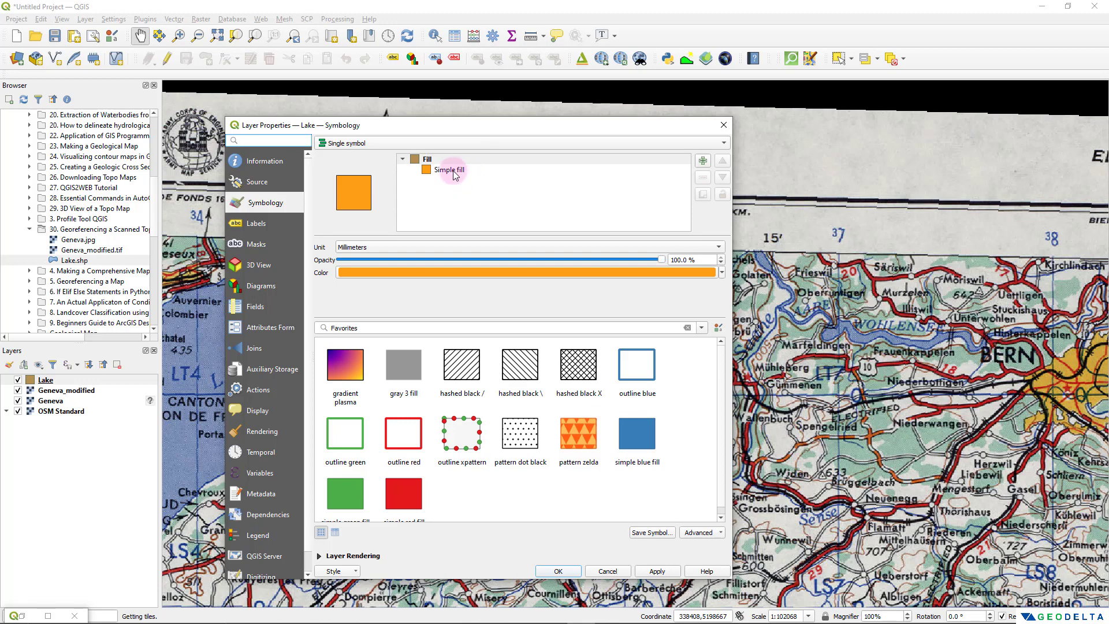
pyautogui.click(450, 170)
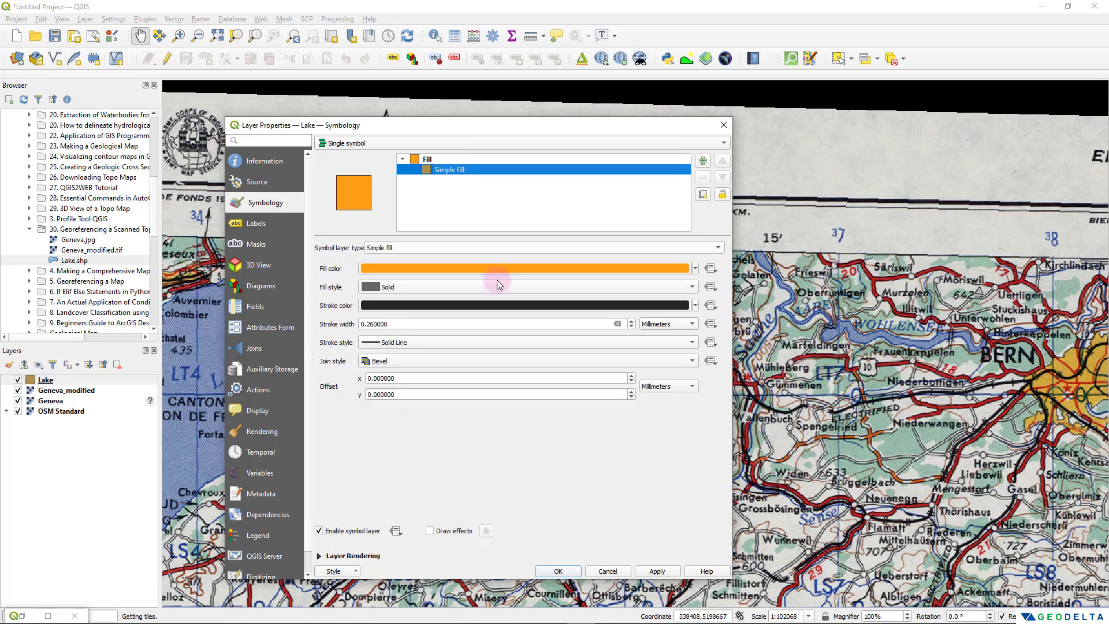
pyautogui.click(470, 253)
pyautogui.click(462, 295)
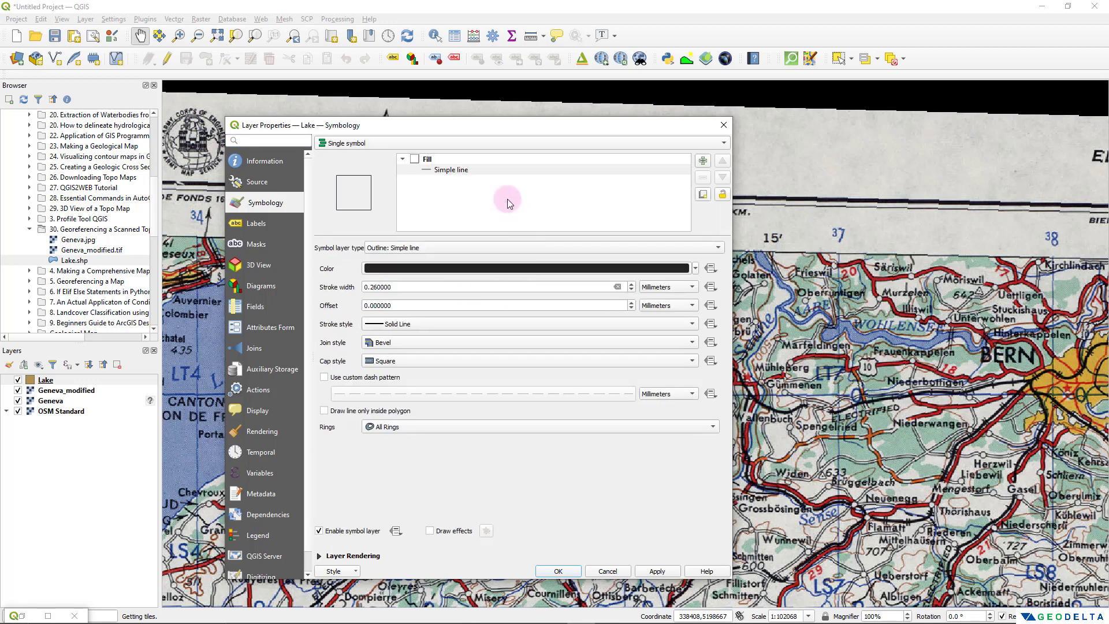
pyautogui.click(572, 268)
pyautogui.click(749, 337)
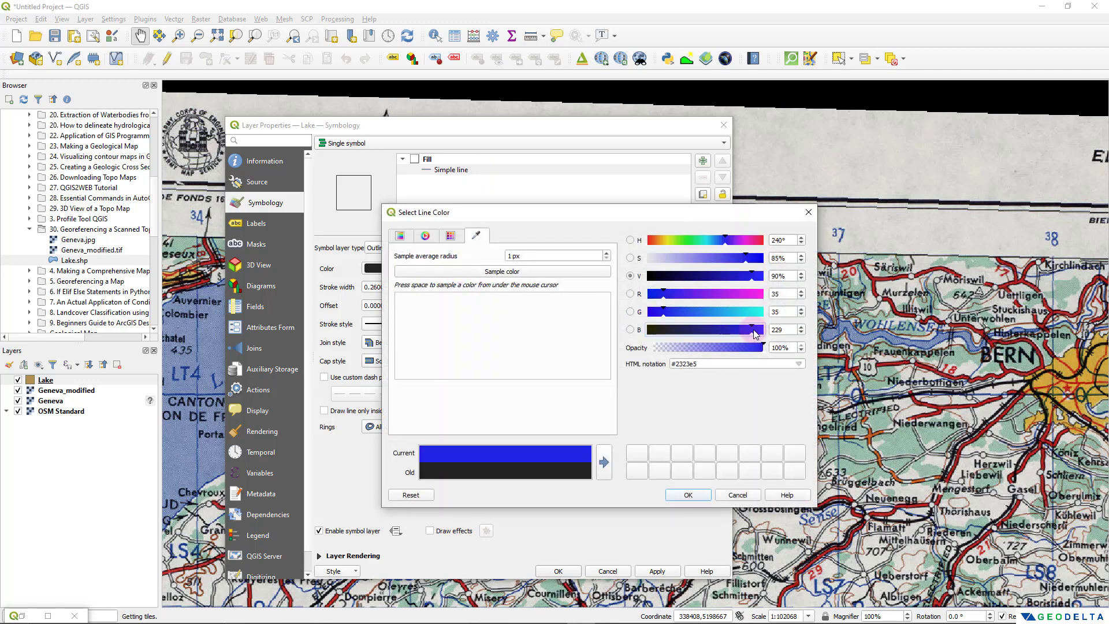
pyautogui.click(696, 495)
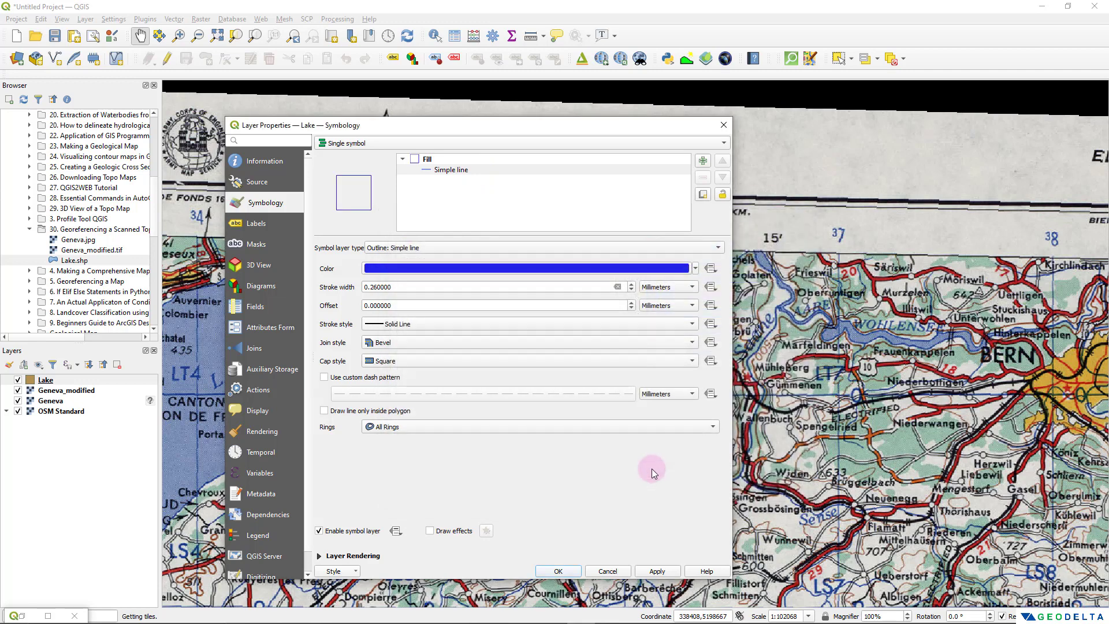
pyautogui.click(658, 572)
pyautogui.scroll(4, 630, 287)
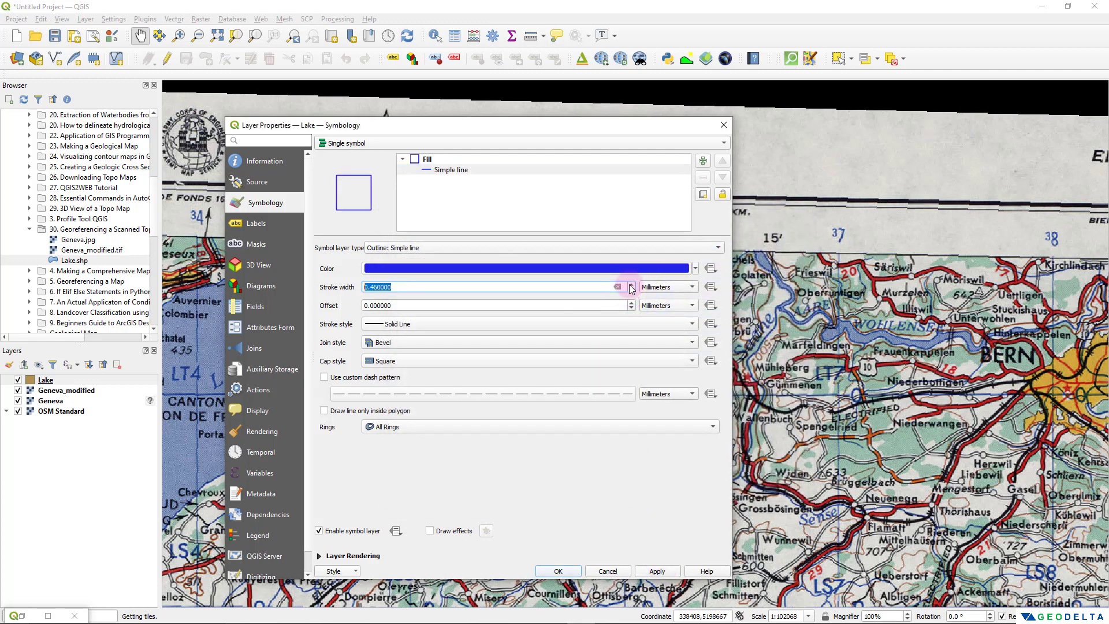
pyautogui.click(559, 571)
# - Start editing the Lake layer and trace the north shore from Montmagny toward Sugiez
pyautogui.rightClick(112, 384)
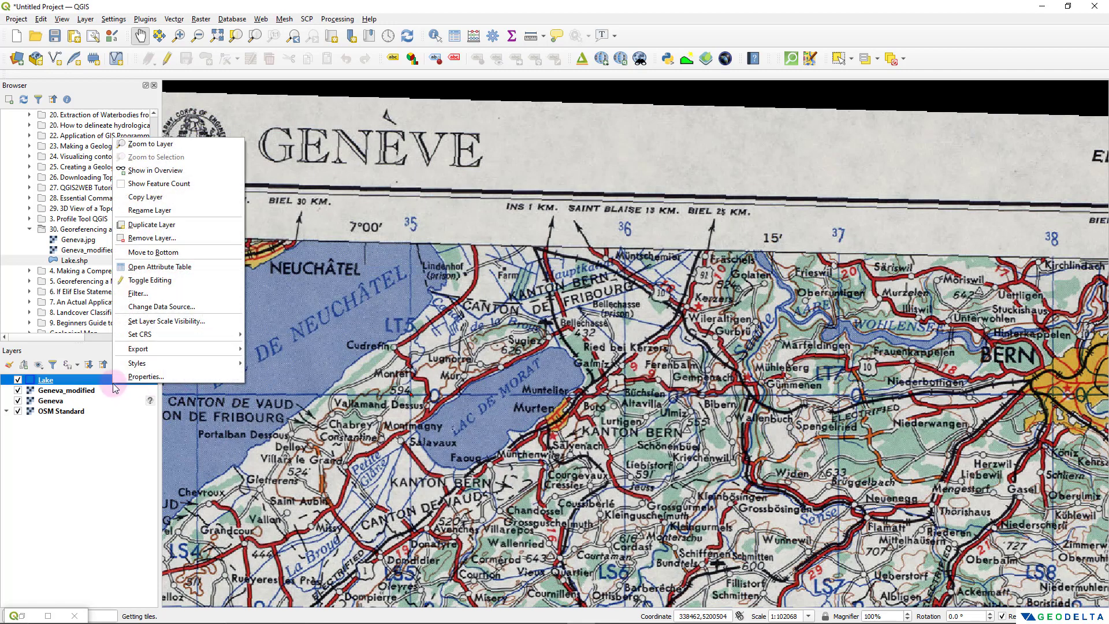
pyautogui.click(165, 284)
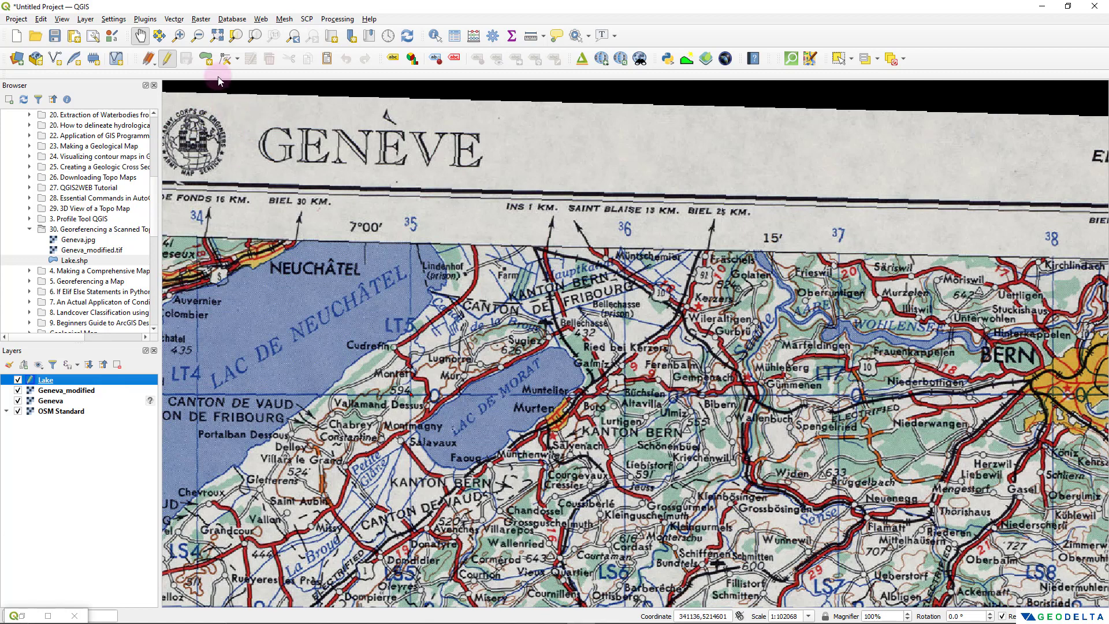
pyautogui.click(206, 59)
pyautogui.scroll(1, 466, 419)
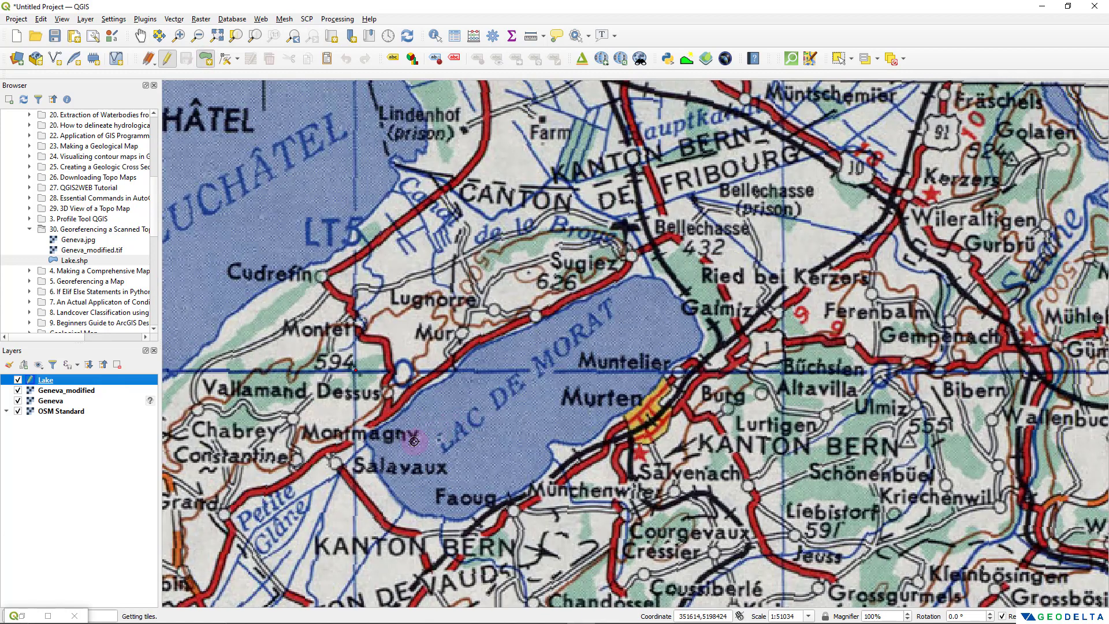
pyautogui.click(370, 452)
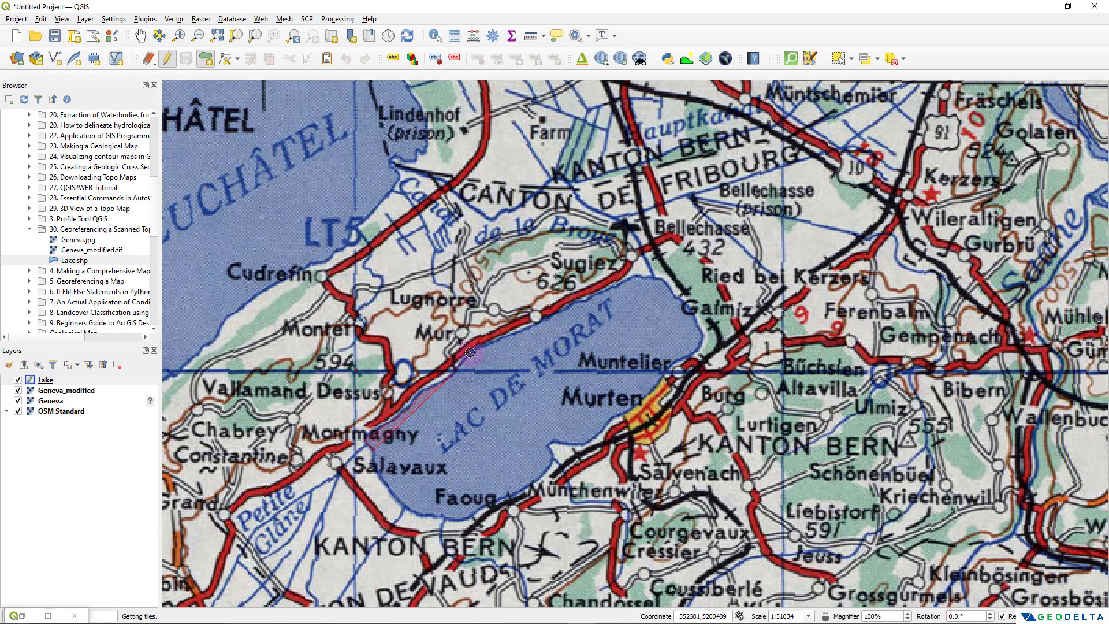
pyautogui.click(536, 315)
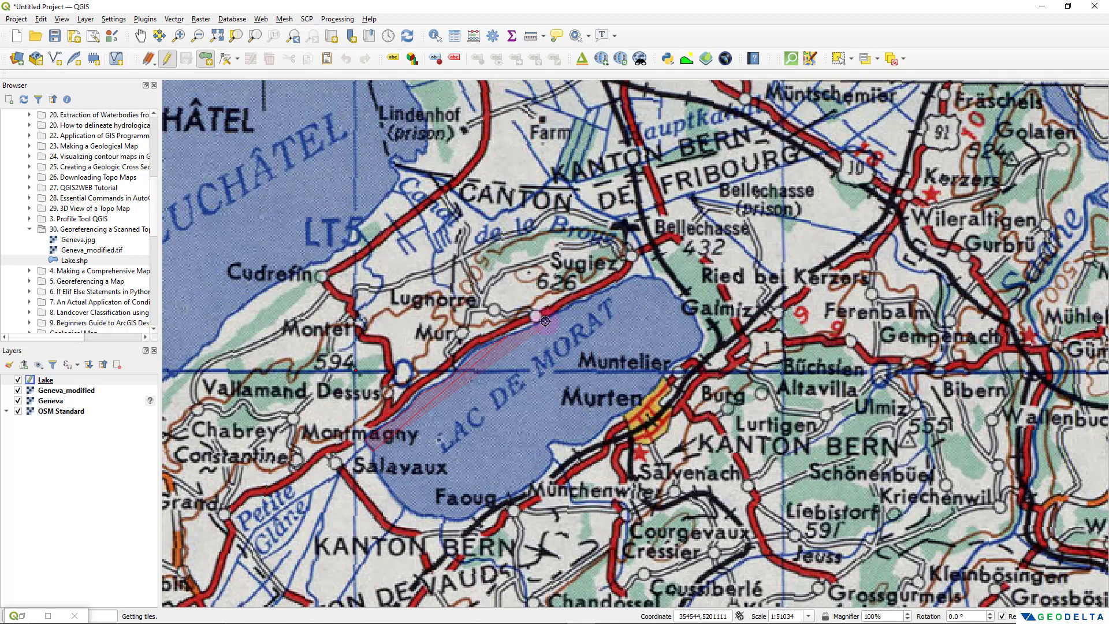
pyautogui.click(617, 284)
pyautogui.click(662, 277)
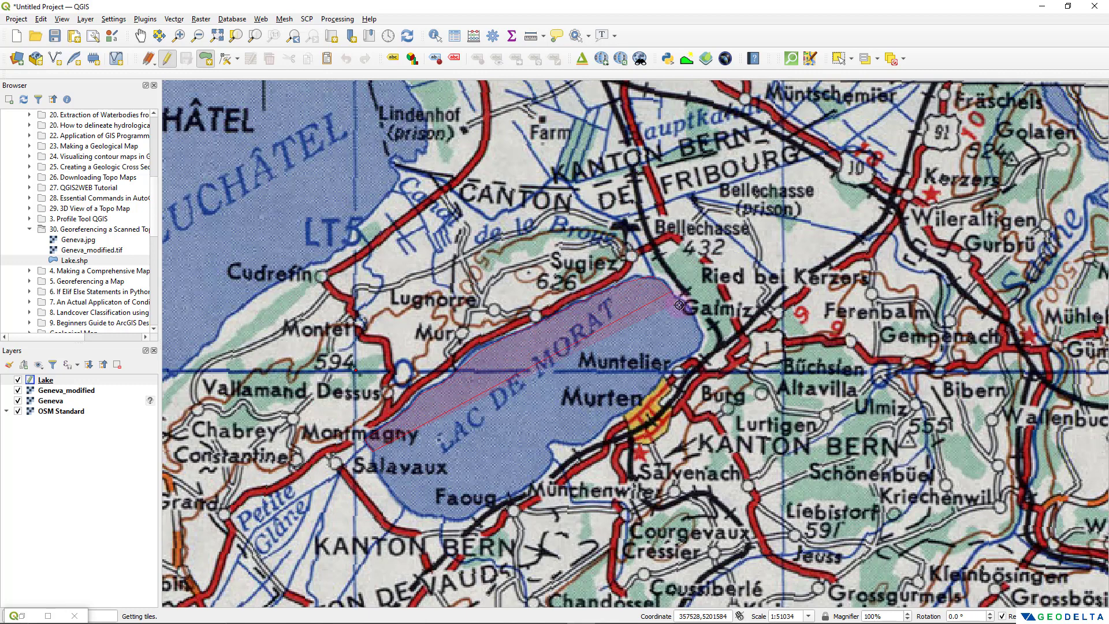
# - Continue the outline down the east shore past Muntelier and Murten
pyautogui.click(700, 317)
pyautogui.click(704, 339)
pyautogui.click(691, 359)
pyautogui.click(647, 399)
pyautogui.click(628, 413)
pyautogui.click(605, 429)
pyautogui.click(553, 446)
# - Trace the south shore past Münchenwiler and Faoug, close the polygon and accept its attributes
pyautogui.click(554, 462)
pyautogui.click(539, 475)
pyautogui.click(523, 488)
pyautogui.click(490, 504)
pyautogui.click(462, 514)
pyautogui.rightClick(373, 464)
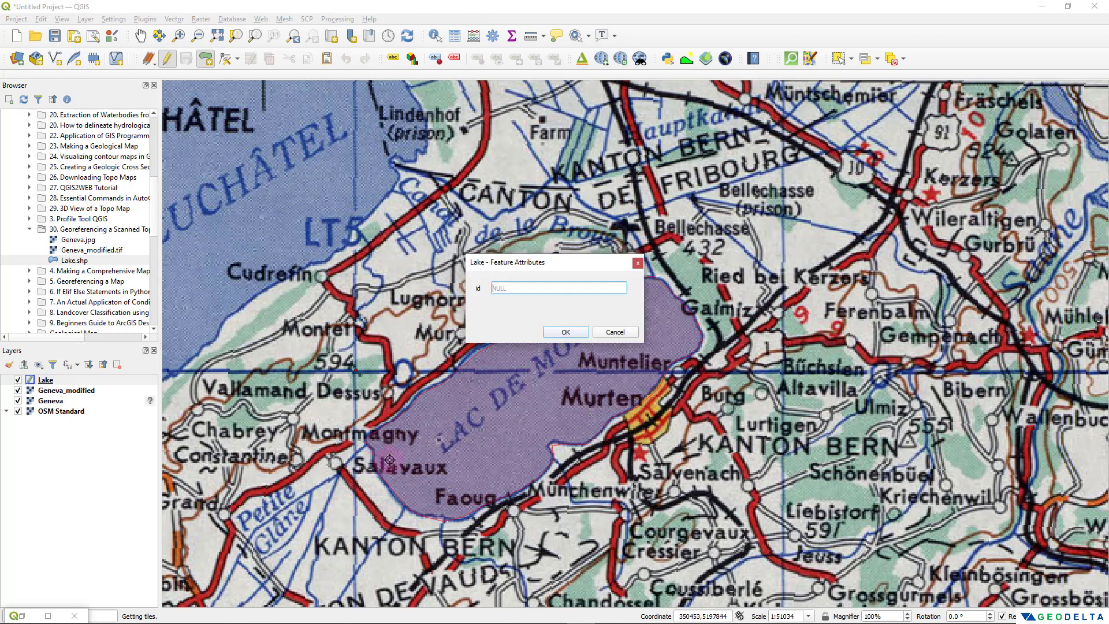
pyautogui.click(565, 332)
pyautogui.scroll(-1, 646, 401)
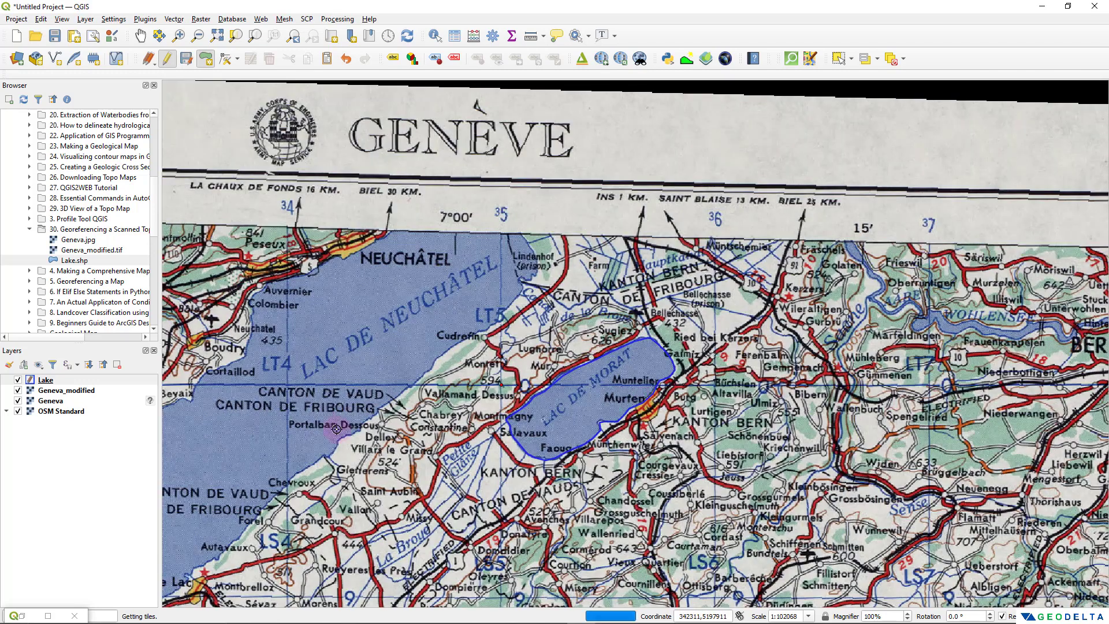
# - Hide Geneva_modified, view the lake outline over western Switzerland, and restore the Georeferencer
pyautogui.click(18, 391)
pyautogui.scroll(1, 498, 424)
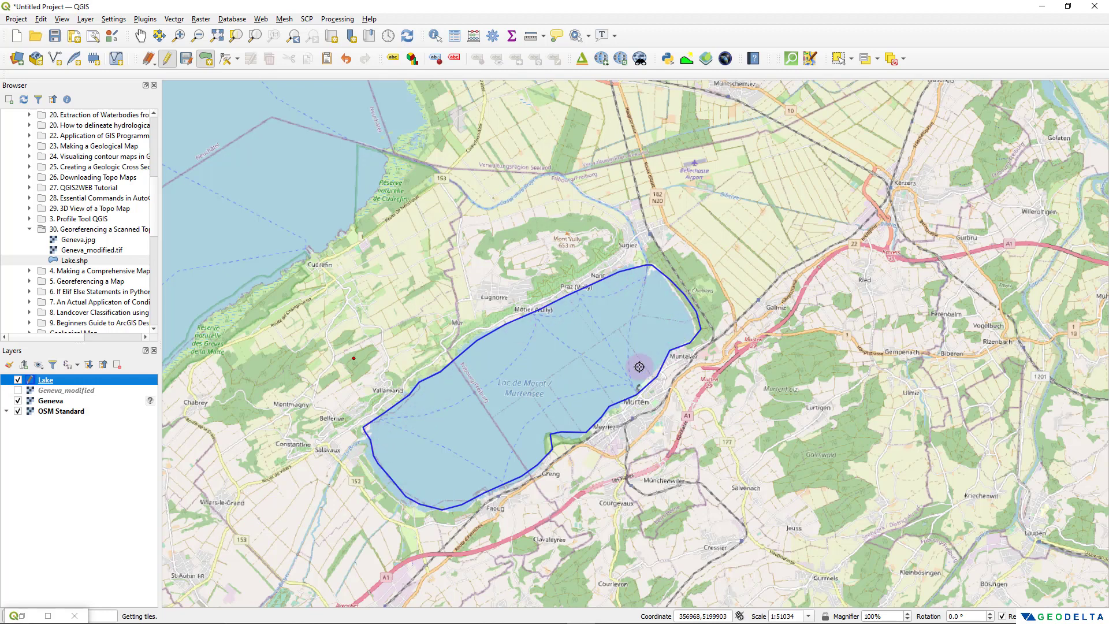
pyautogui.scroll(-3, 484, 496)
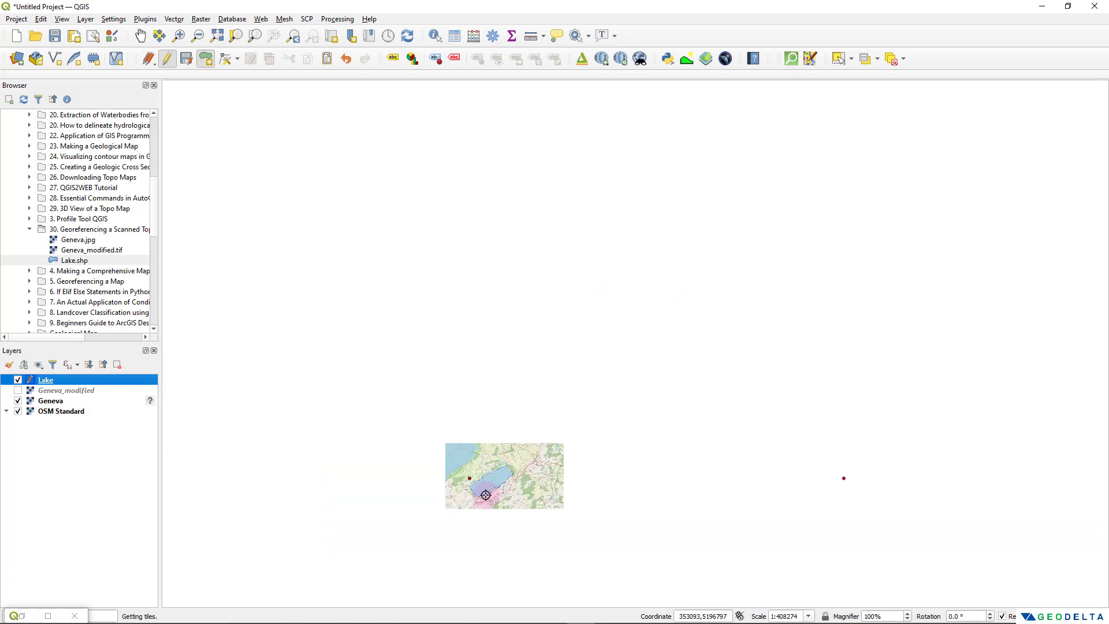
pyautogui.scroll(-1, 671, 356)
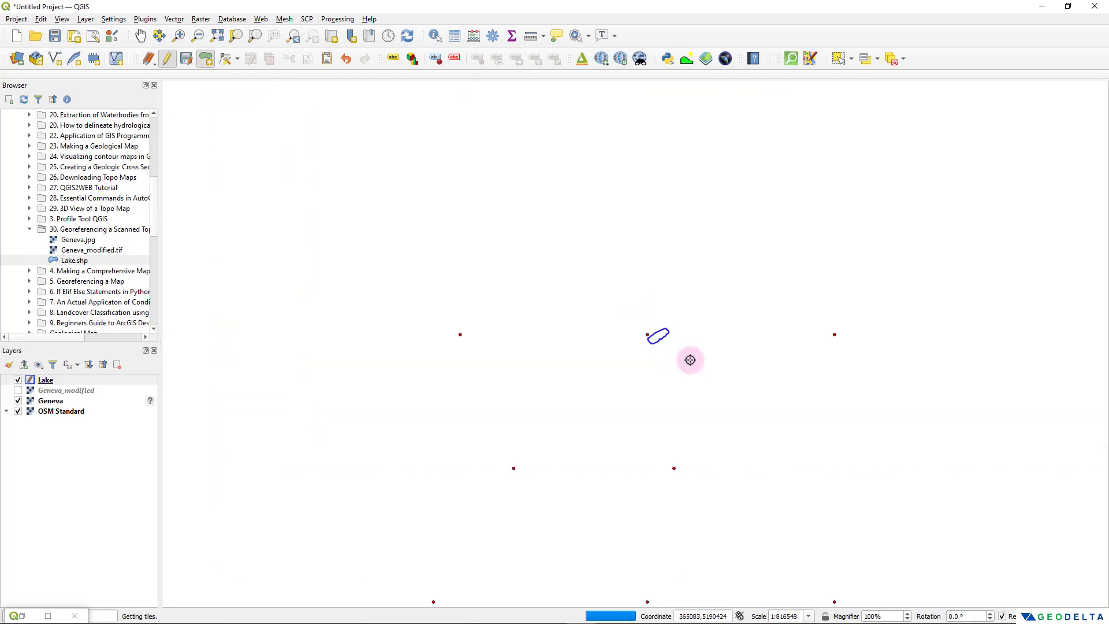
pyautogui.moveTo(691, 359); pyautogui.dragTo(587, 295)
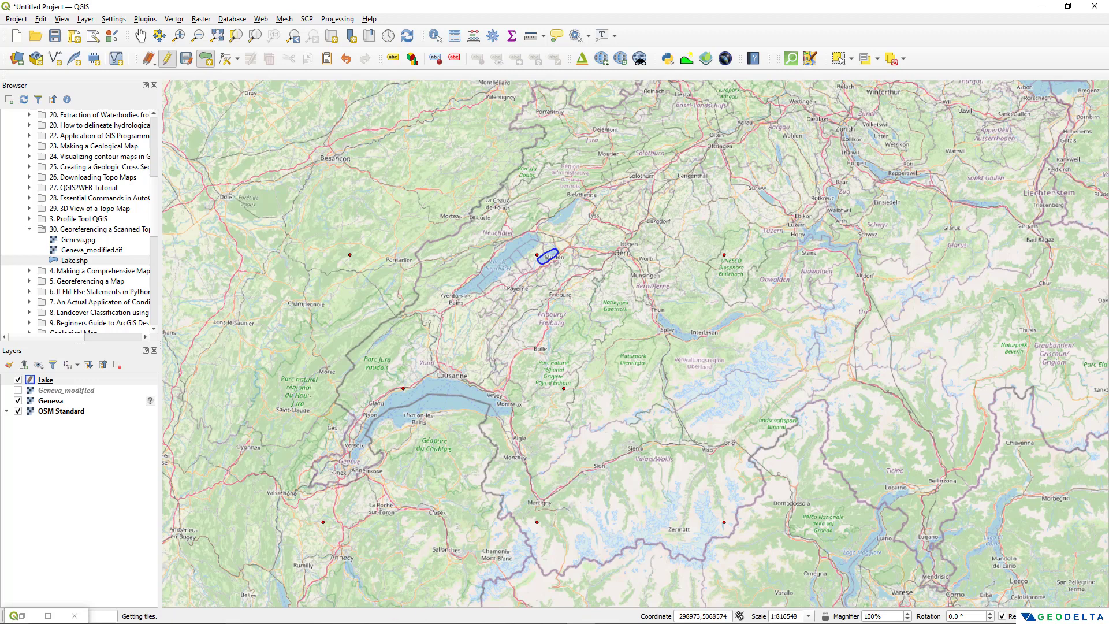
pyautogui.click(439, 621)
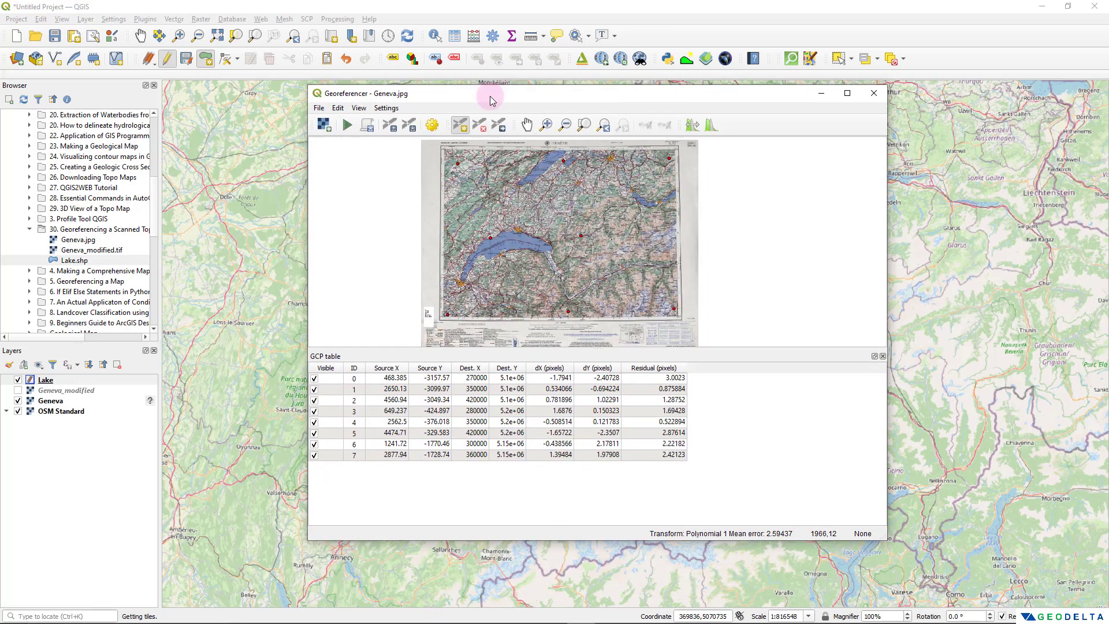
# - Check control point 7's Dest. X of 360000, then minimize the Georeferencer
pyautogui.rightClick(335, 456)
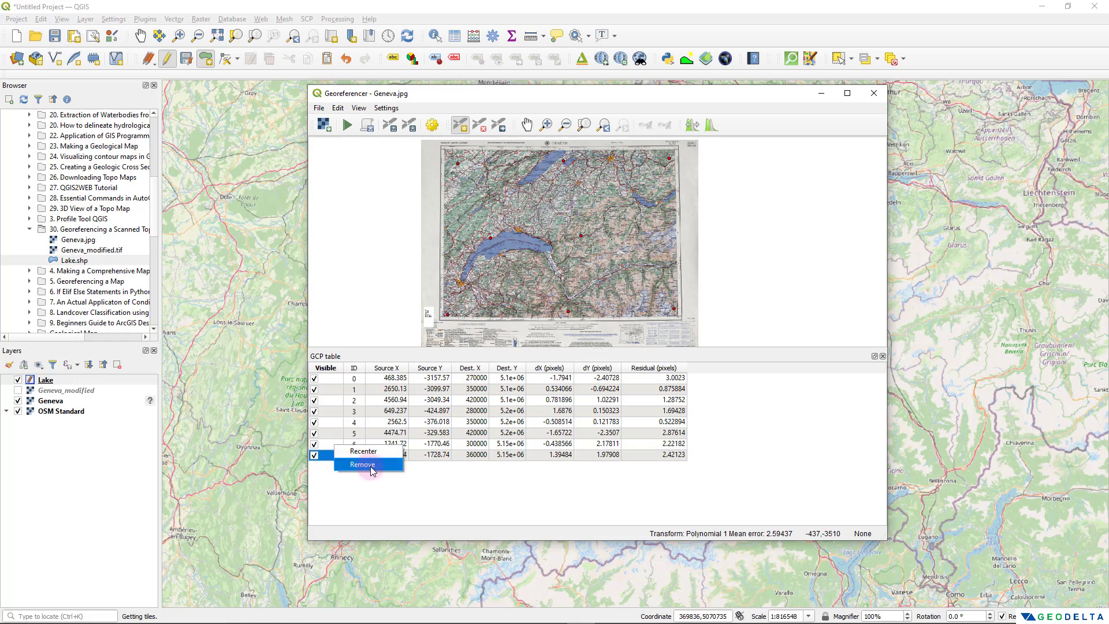
pyautogui.click(449, 470)
pyautogui.click(436, 456)
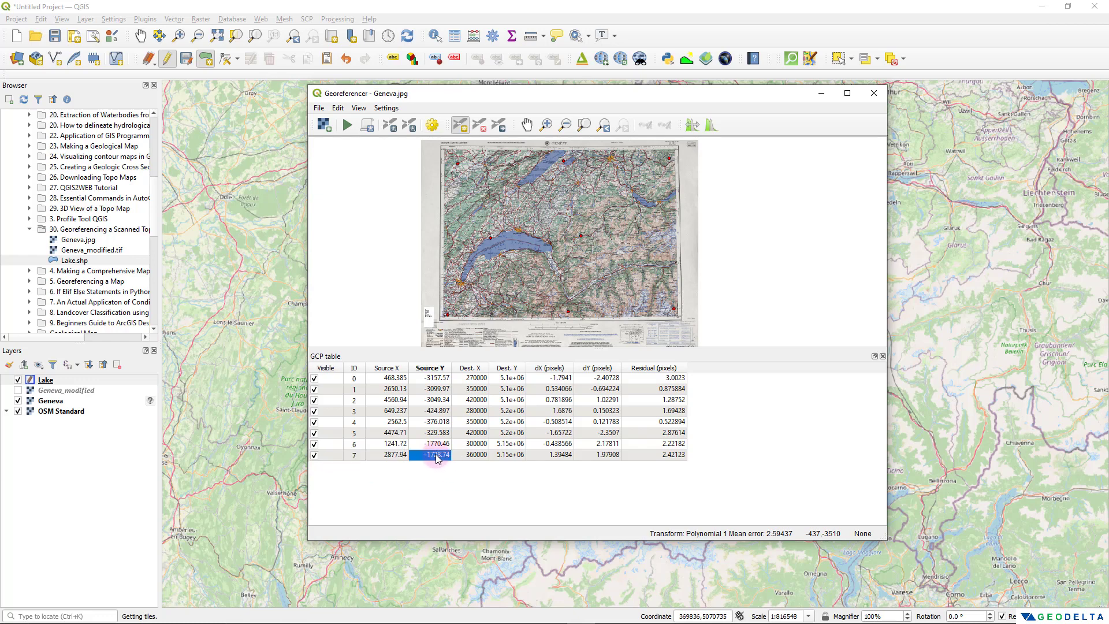
pyautogui.doubleClick(468, 456)
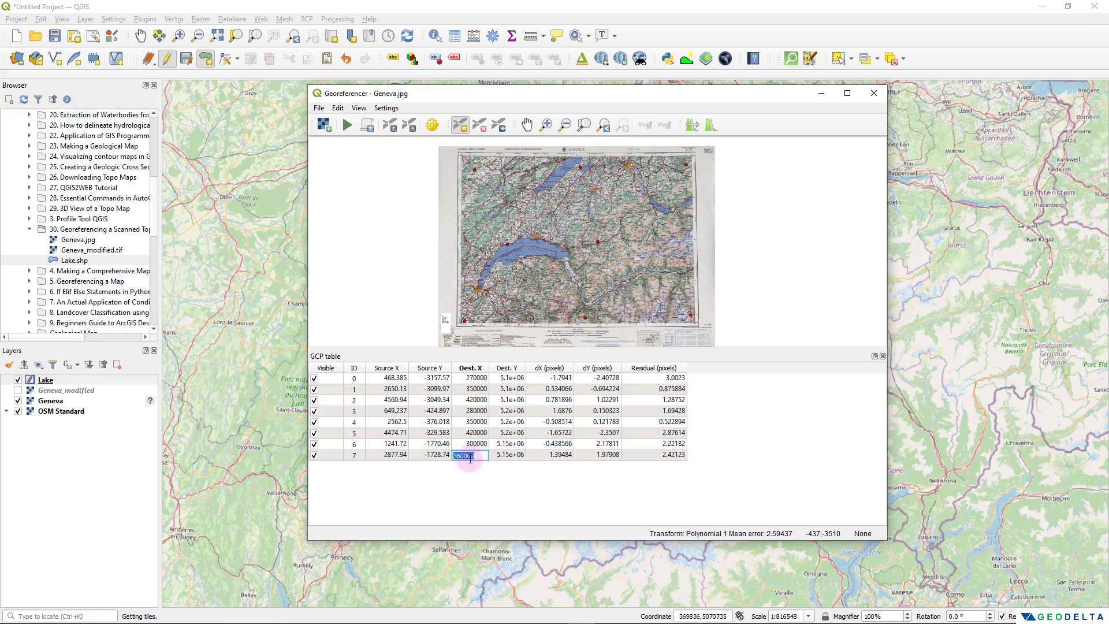
pyautogui.click(438, 456)
pyautogui.click(495, 492)
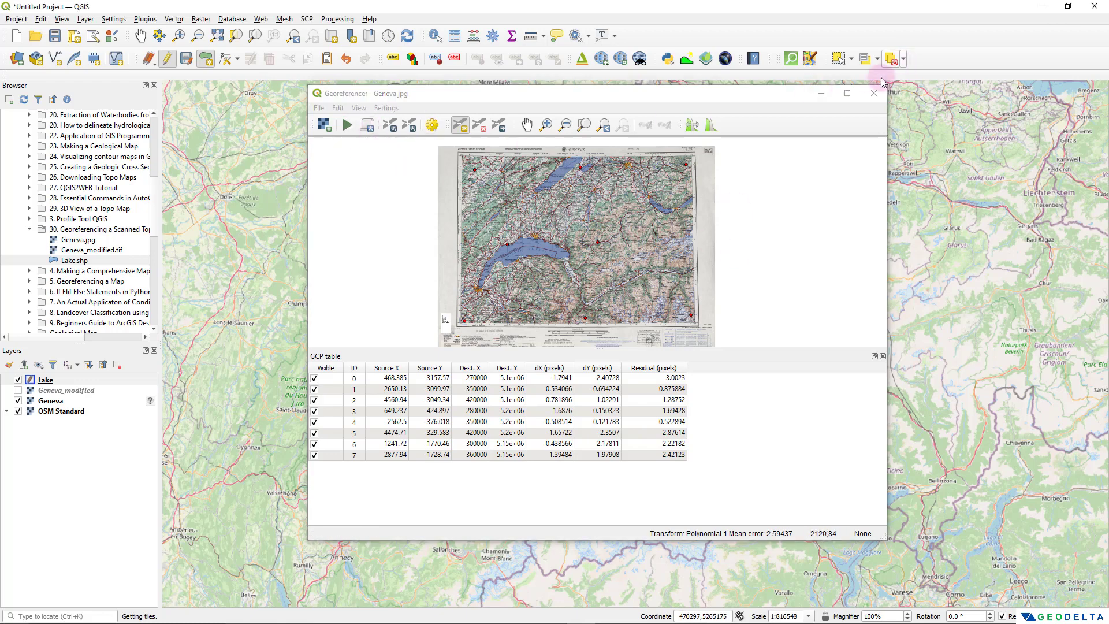
pyautogui.click(823, 94)
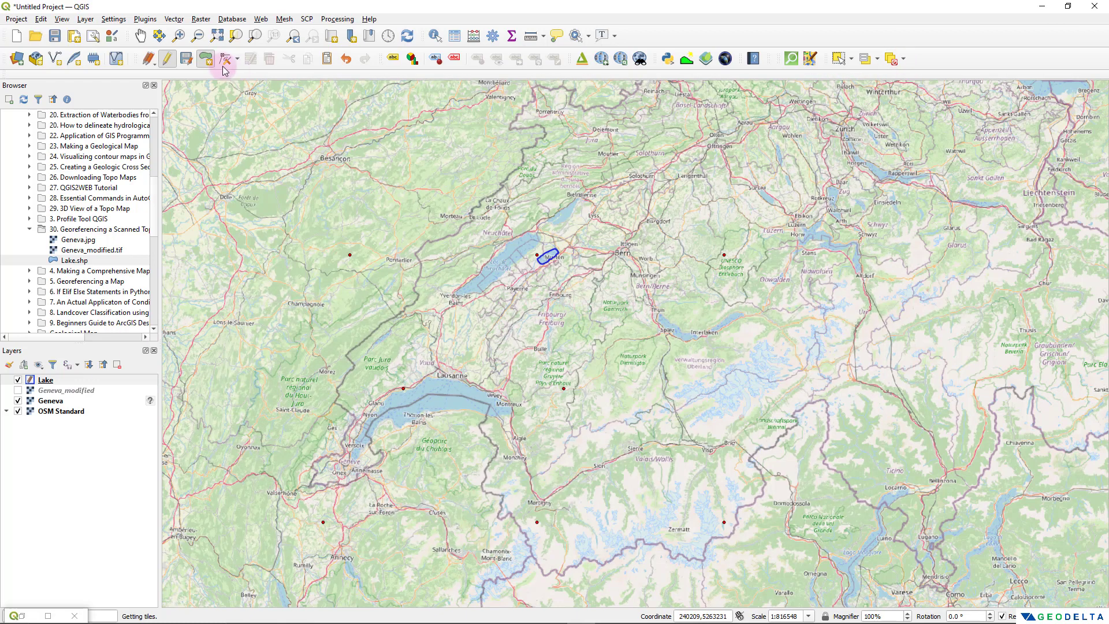
# - Save the Lake edits, remove the Geneva raster layers, and select Geneva_modified.tif in Browser
pyautogui.click(167, 60)
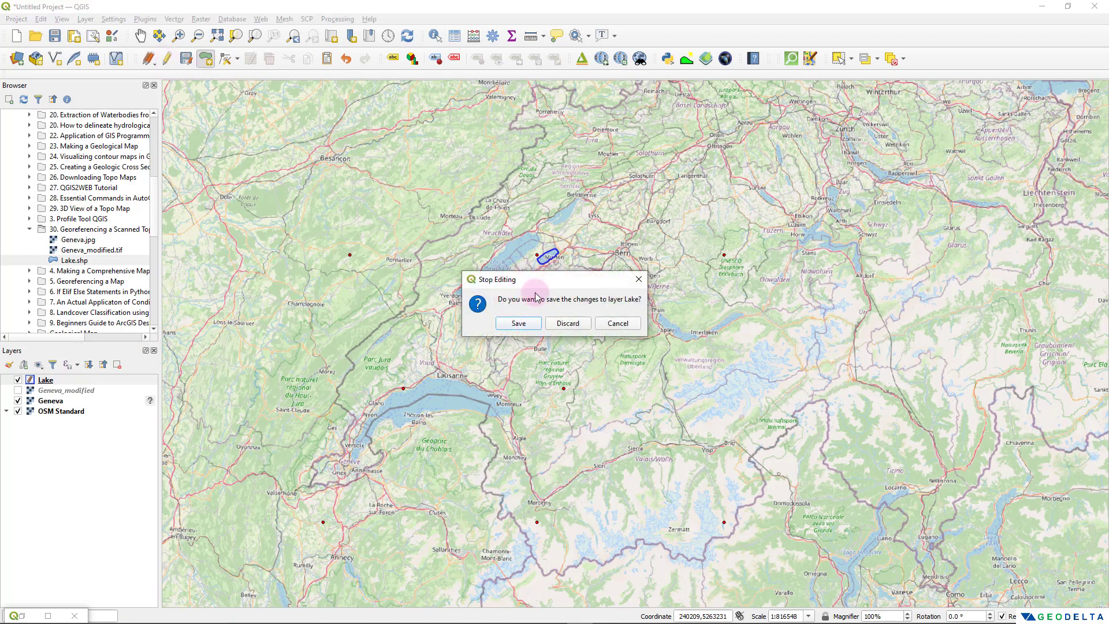
pyautogui.click(518, 323)
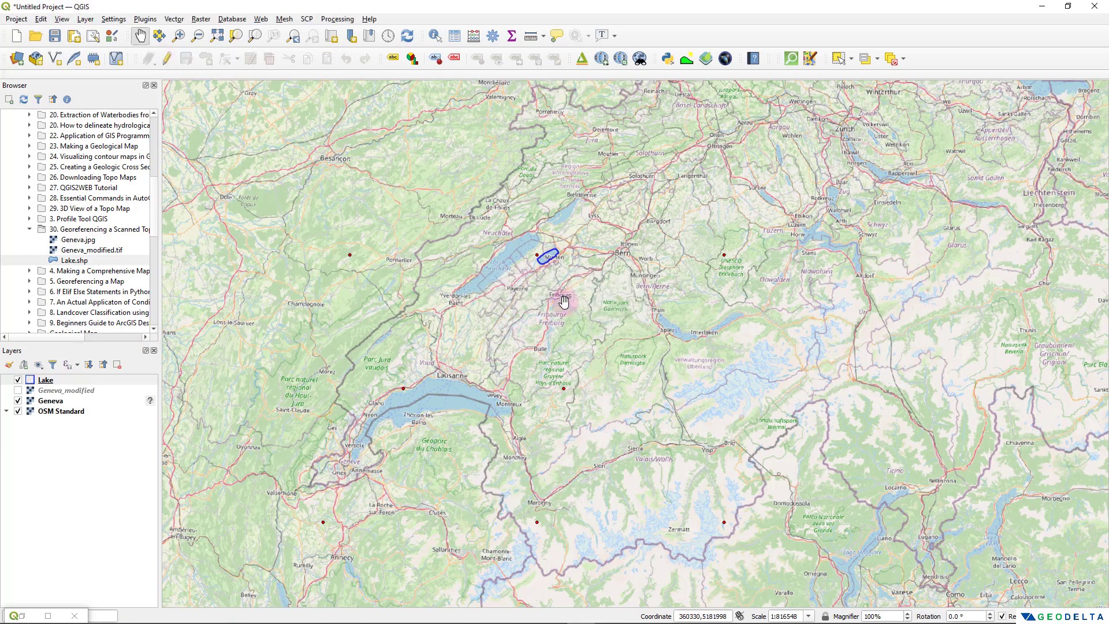
pyautogui.rightClick(85, 400)
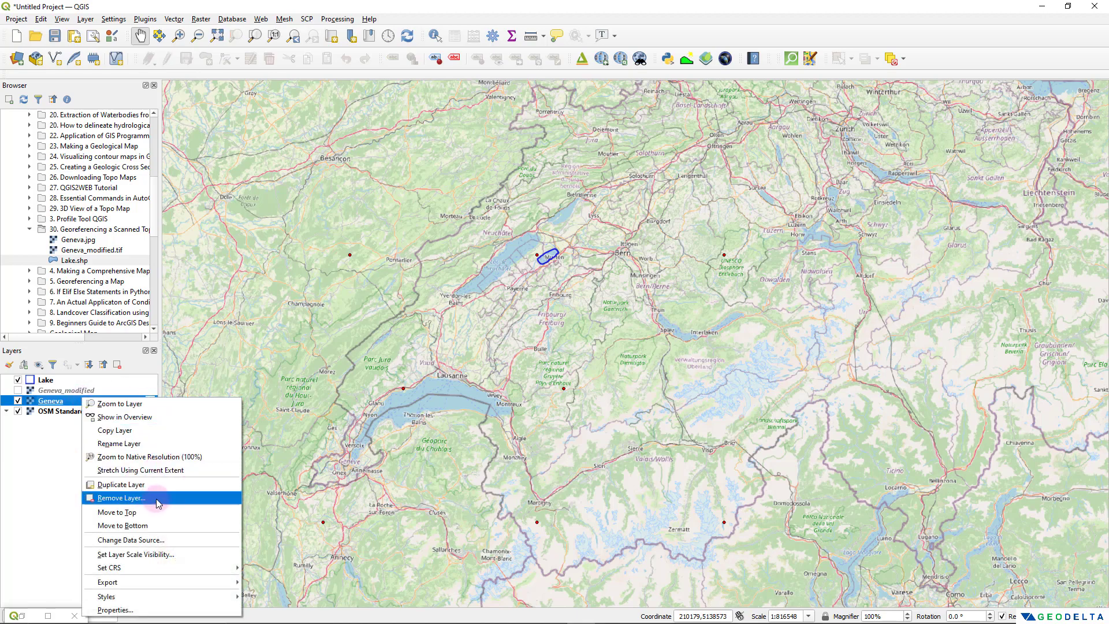
pyautogui.click(121, 498)
pyautogui.click(535, 327)
pyautogui.moveTo(584, 280); pyautogui.dragTo(620, 334)
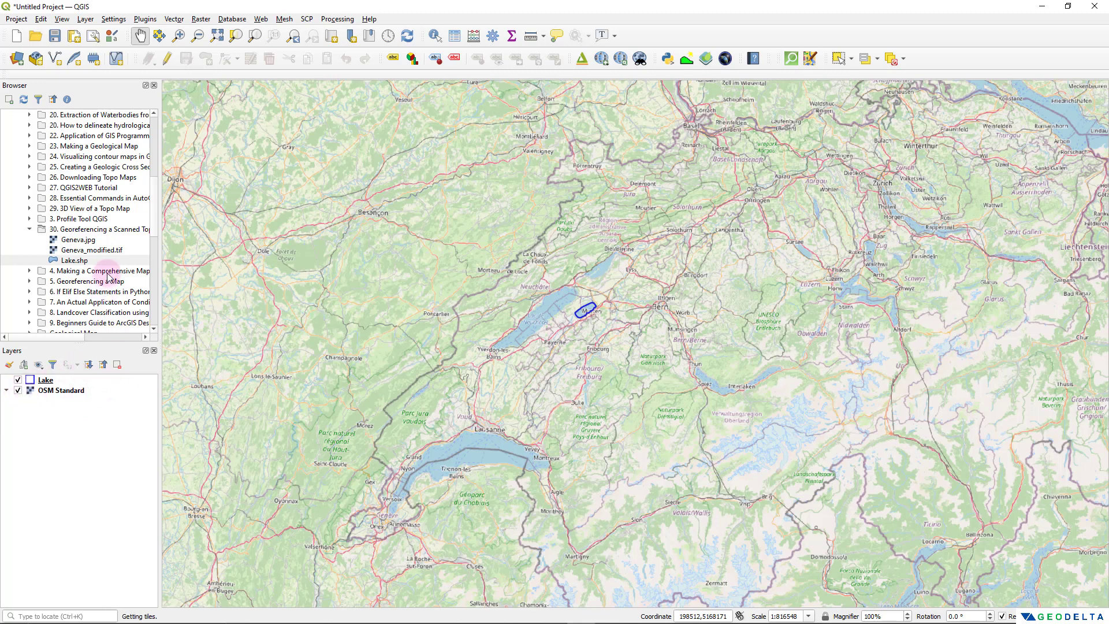
pyautogui.click(103, 252)
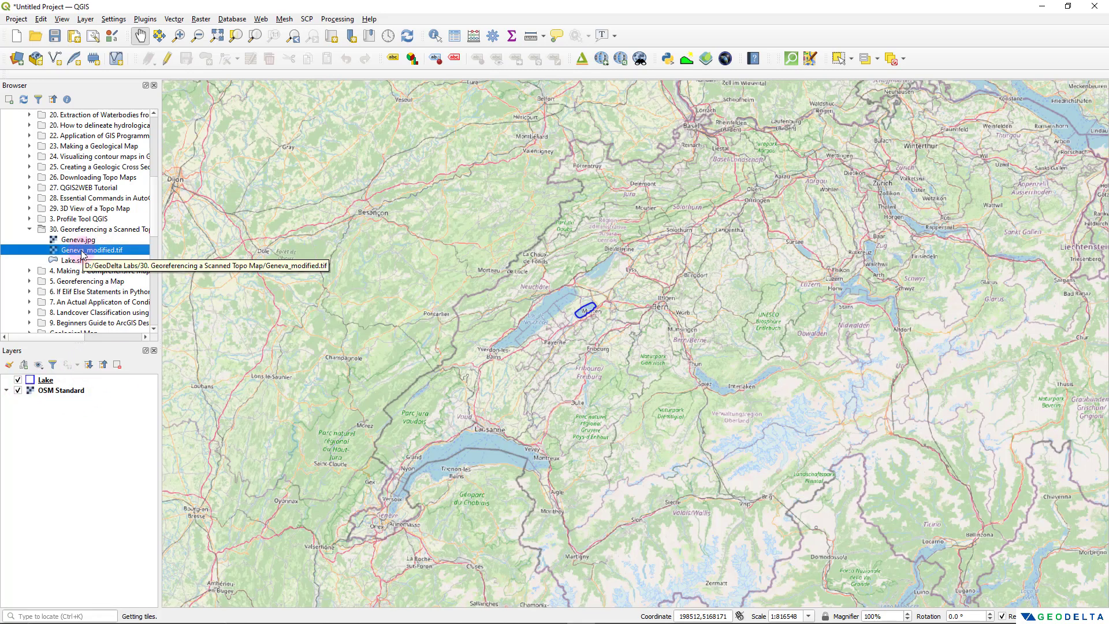
# - Drag Geneva_modified.tif onto the map and zoom and pan to see it over western Switzerland
pyautogui.moveTo(83, 254); pyautogui.dragTo(589, 260)
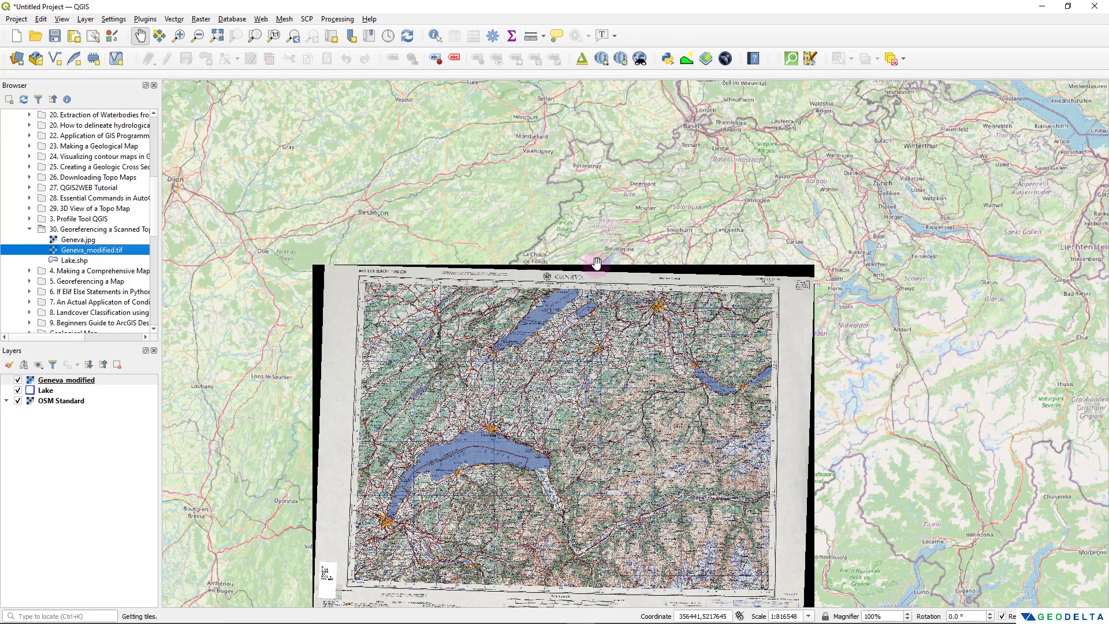
pyautogui.scroll(3, 596, 263)
pyautogui.scroll(-4, 610, 307)
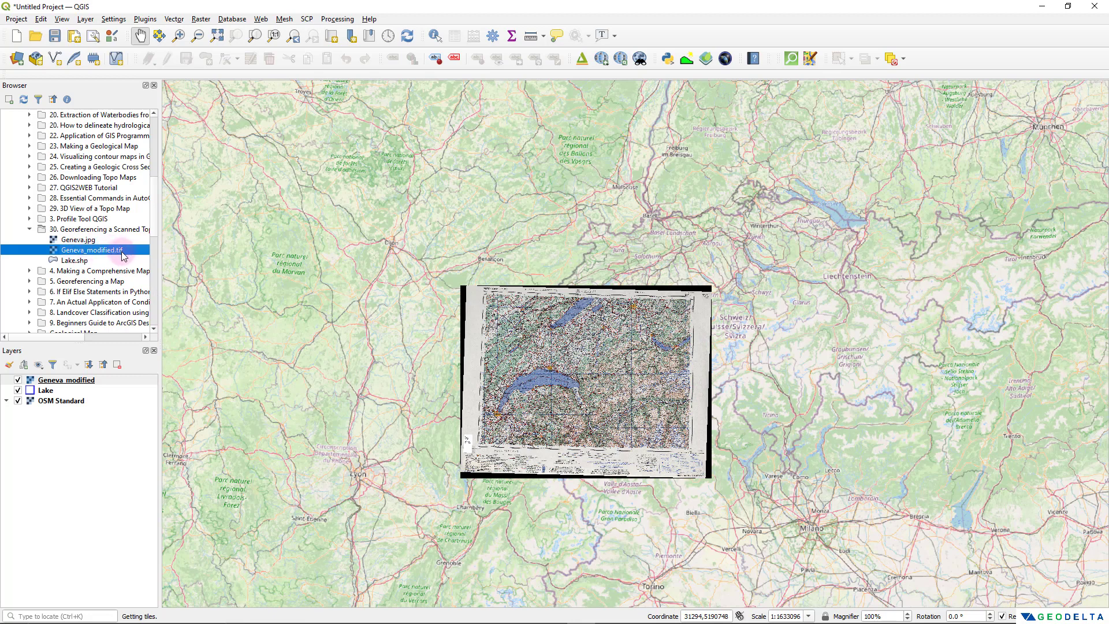
pyautogui.scroll(1, 607, 374)
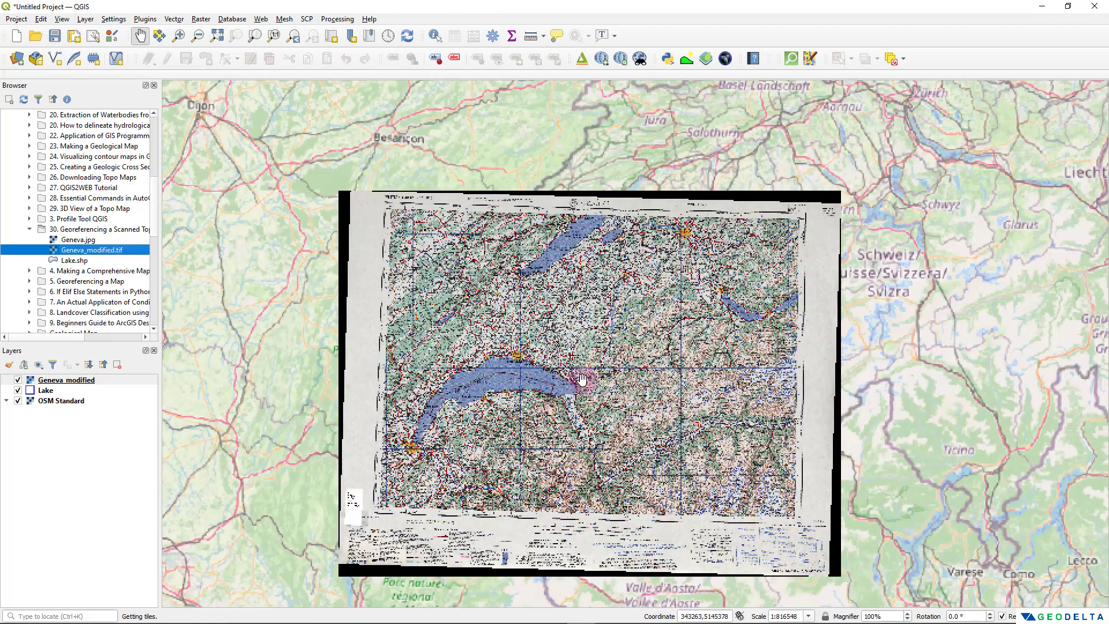
pyautogui.scroll(1, 558, 370)
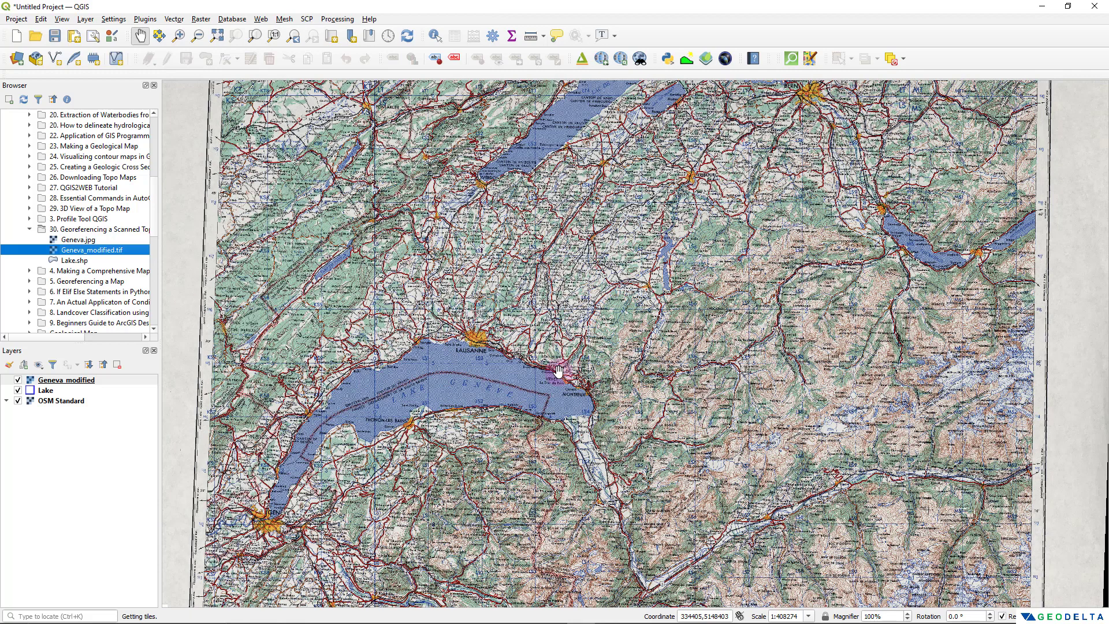
pyautogui.scroll(-1, 496, 428)
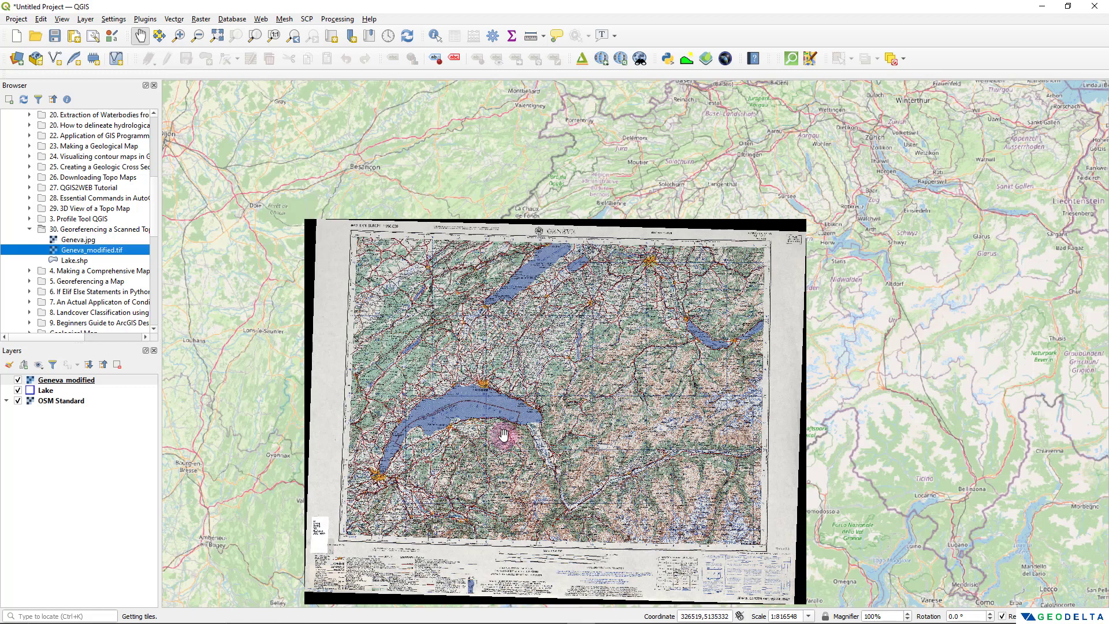
pyautogui.moveTo(504, 434); pyautogui.dragTo(516, 340)
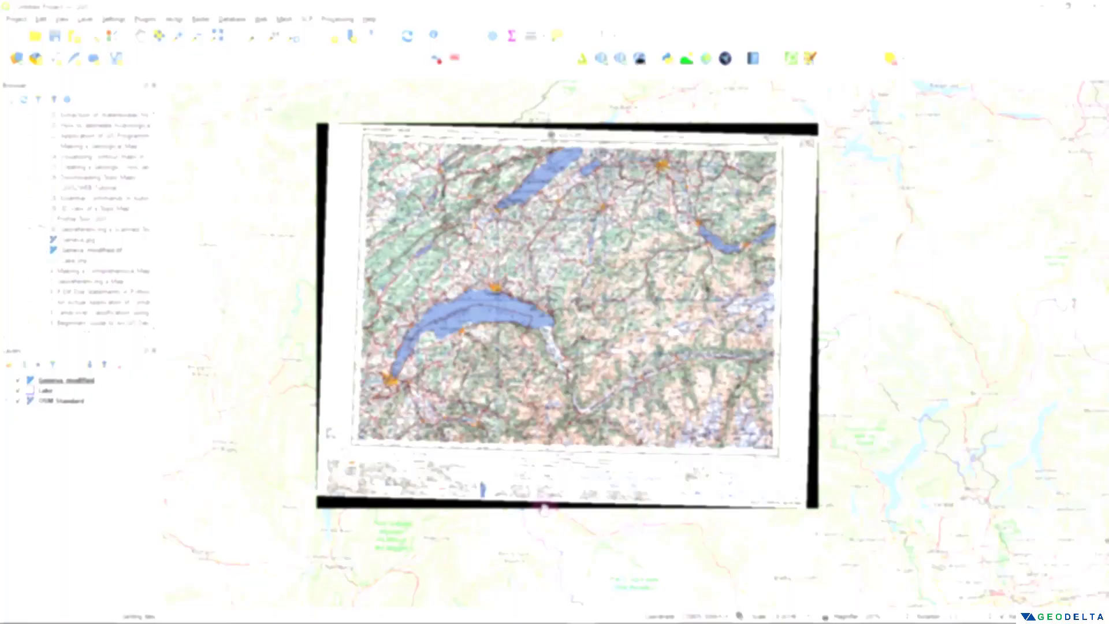
# - Zoom in on the raster's bottom margin and pan along its 1:250,000 scale bars
pyautogui.scroll(2, 546, 508)
pyautogui.moveTo(760, 428); pyautogui.dragTo(496, 443)
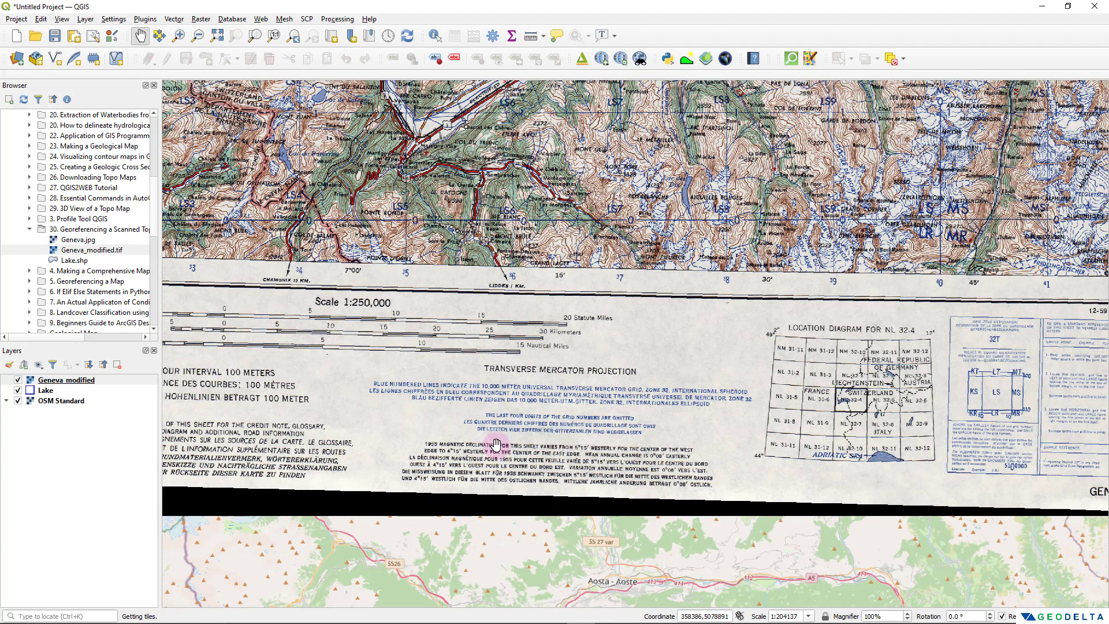